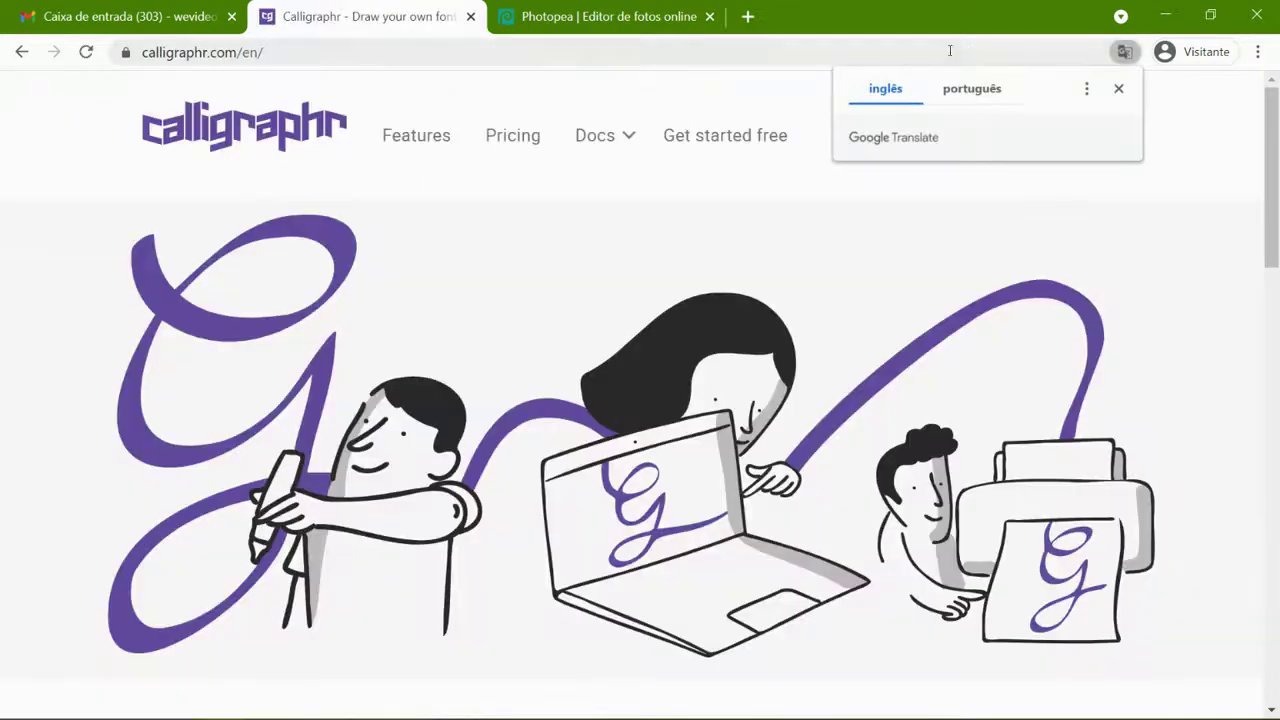
- Dismiss the translate prompt and go from LOG IN to the 'Register for free' page
{"action": "left_click", "coordinate": [1120, 89]}
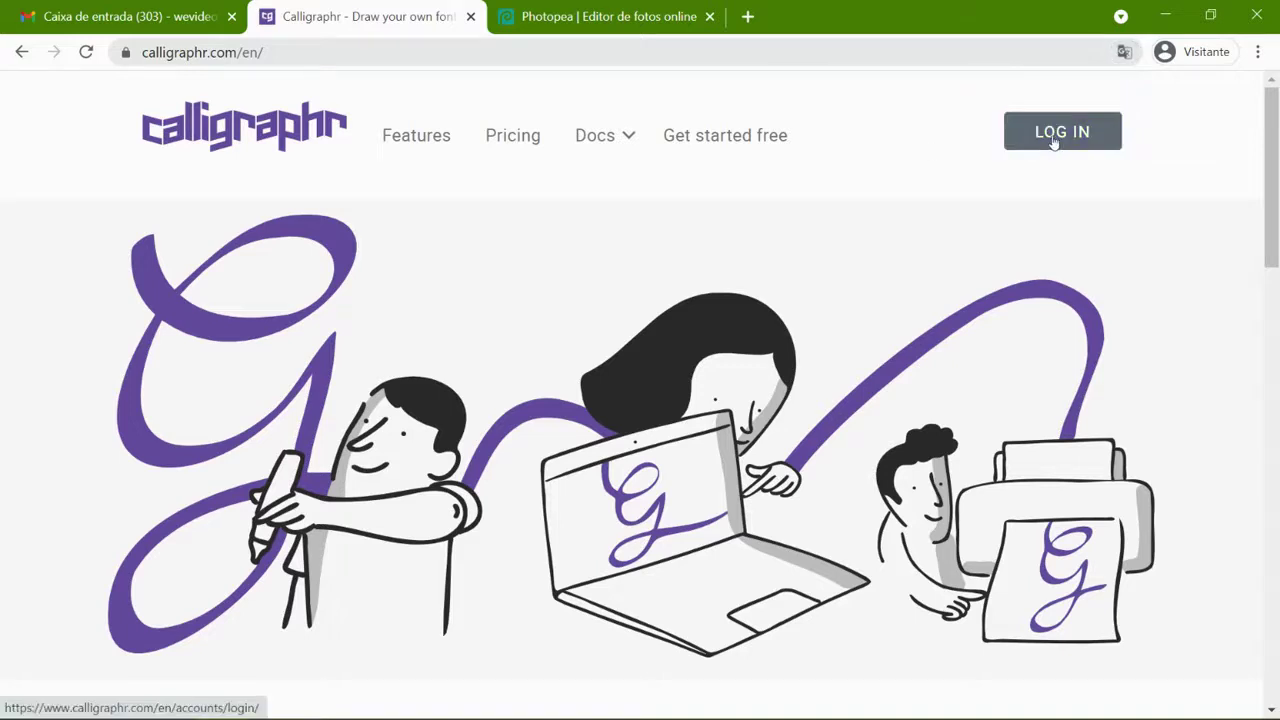
{"action": "left_click", "coordinate": [1054, 140]}
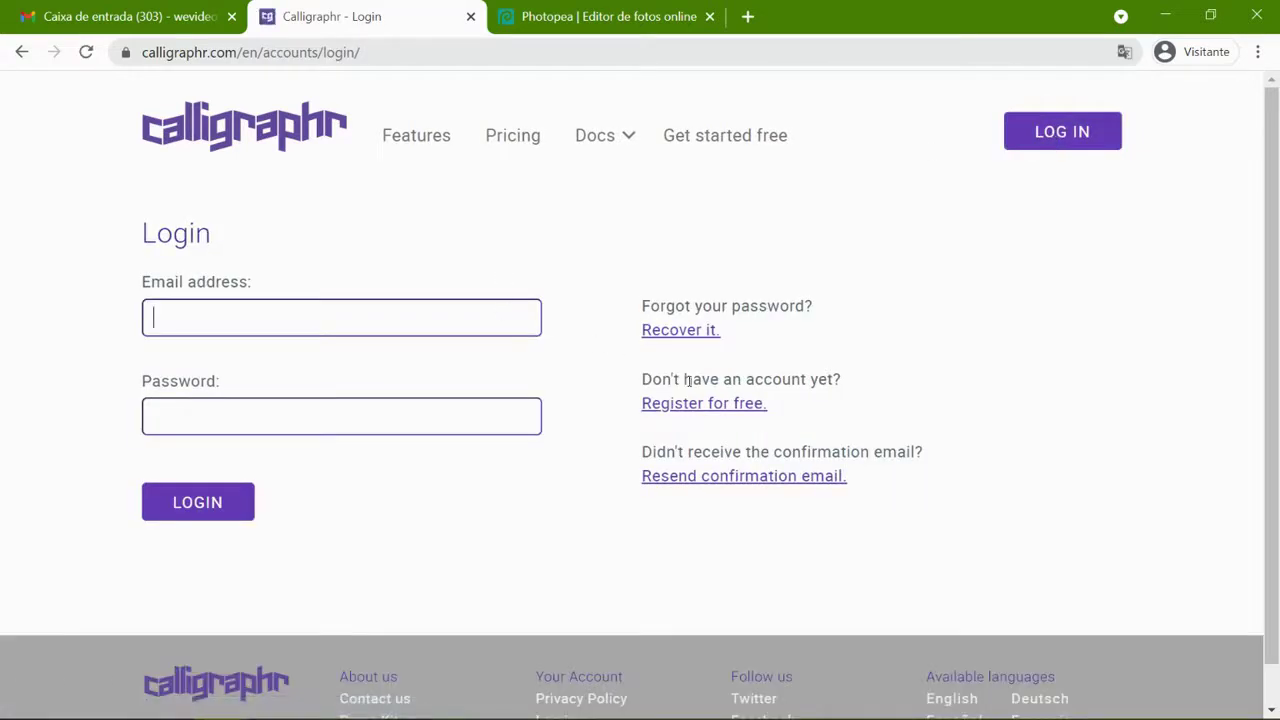
{"action": "left_click", "coordinate": [684, 406]}
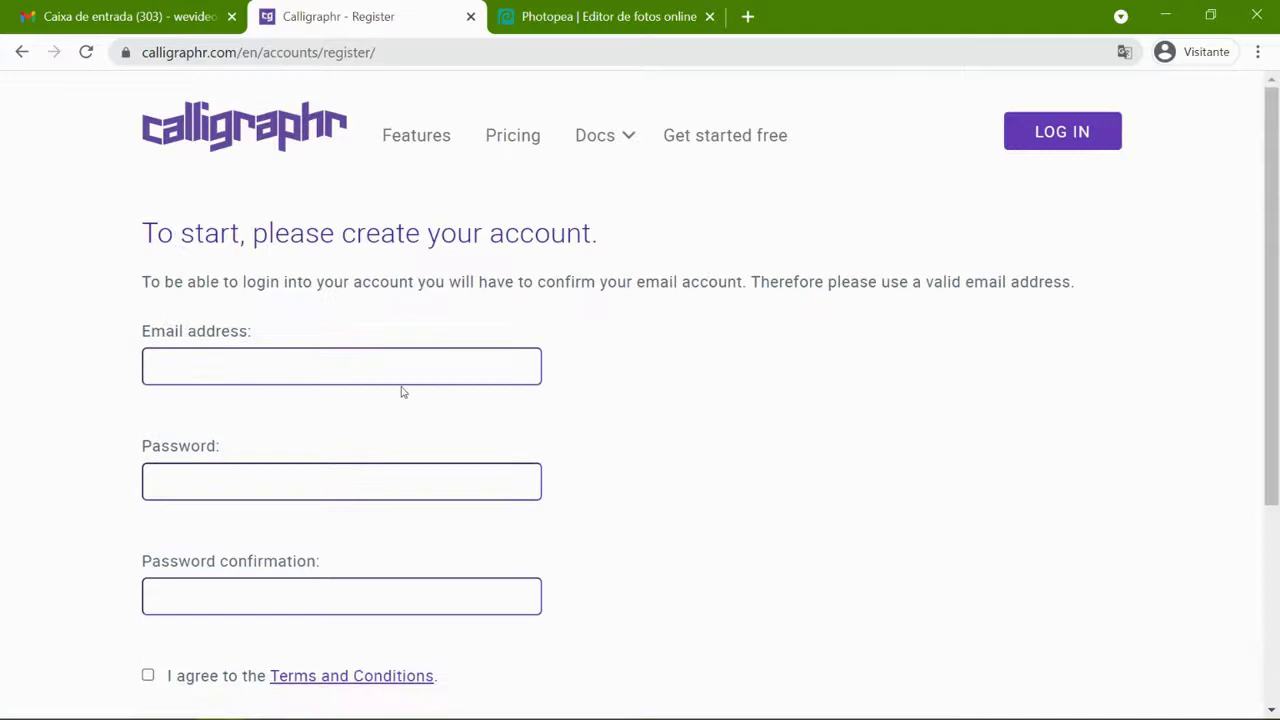
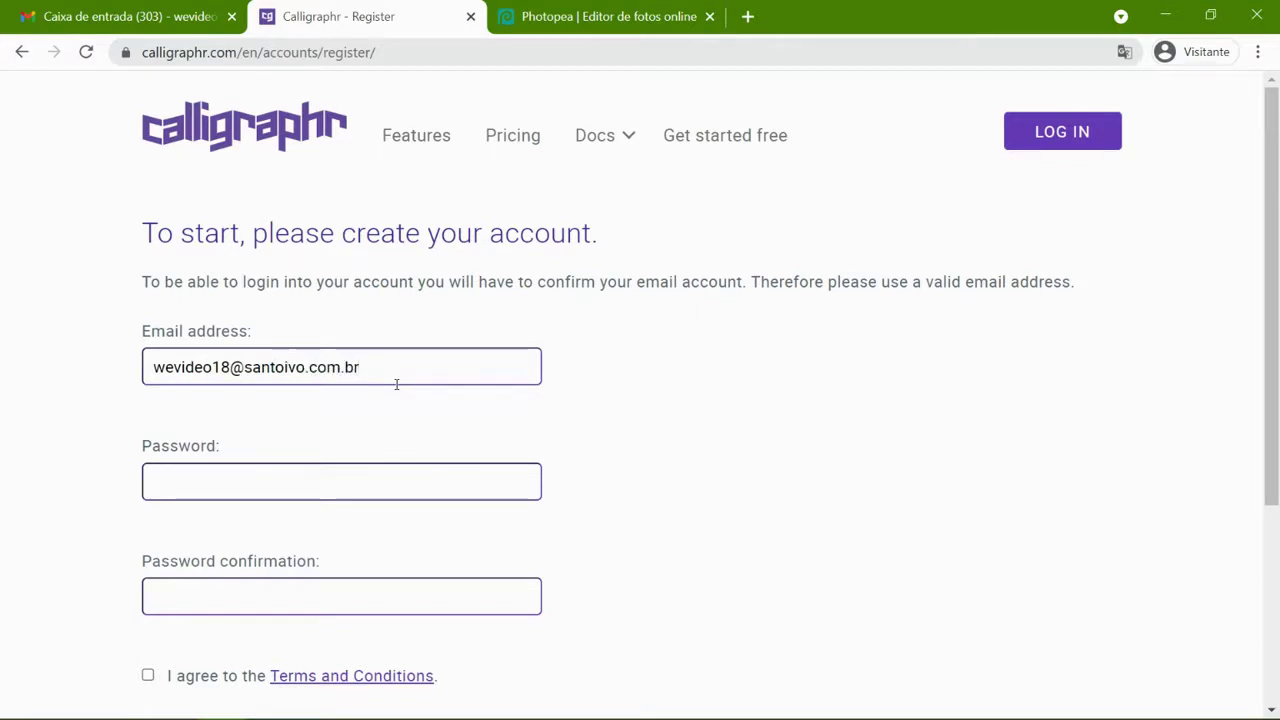
- Fill in the account e-mail and password, accept the Terms and Conditions, and submit the registration
{"action": "type", "text": "••"}
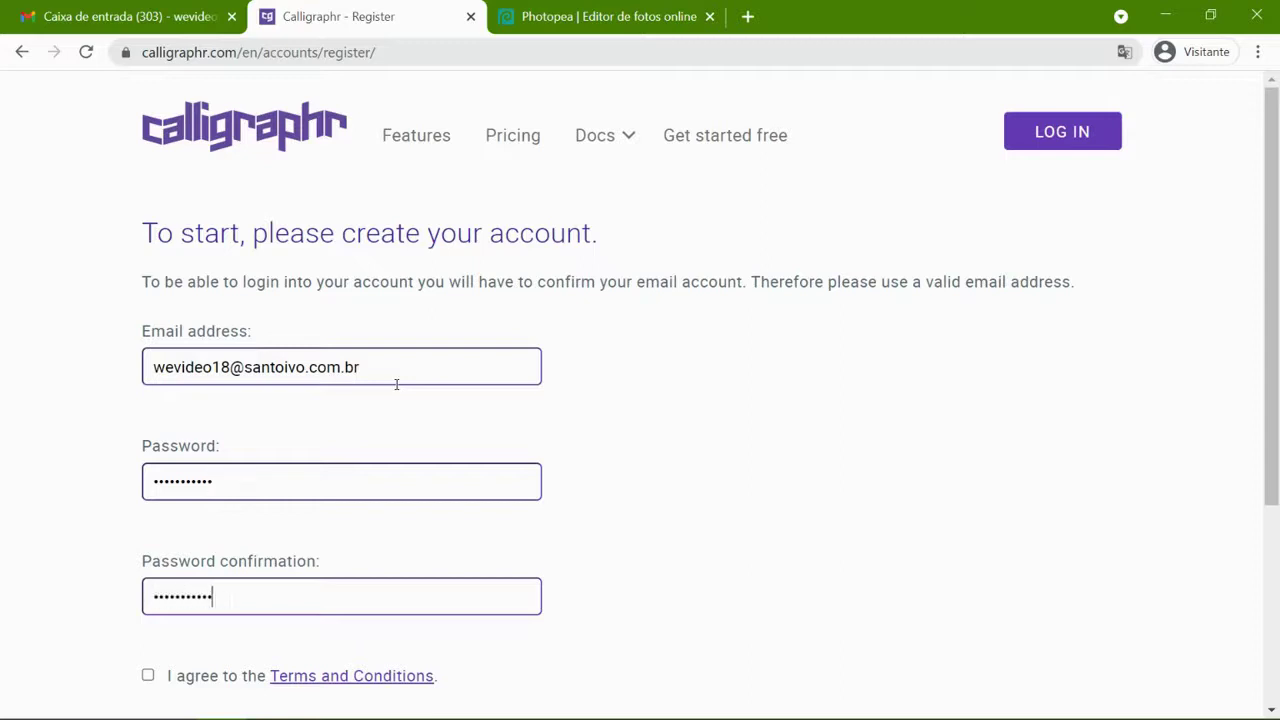
{"action": "left_click", "coordinate": [148, 675]}
{"action": "scroll", "coordinate": [690, 501], "scroll_direction": "down", "scroll_amount": 3}
{"action": "left_click", "coordinate": [200, 466]}
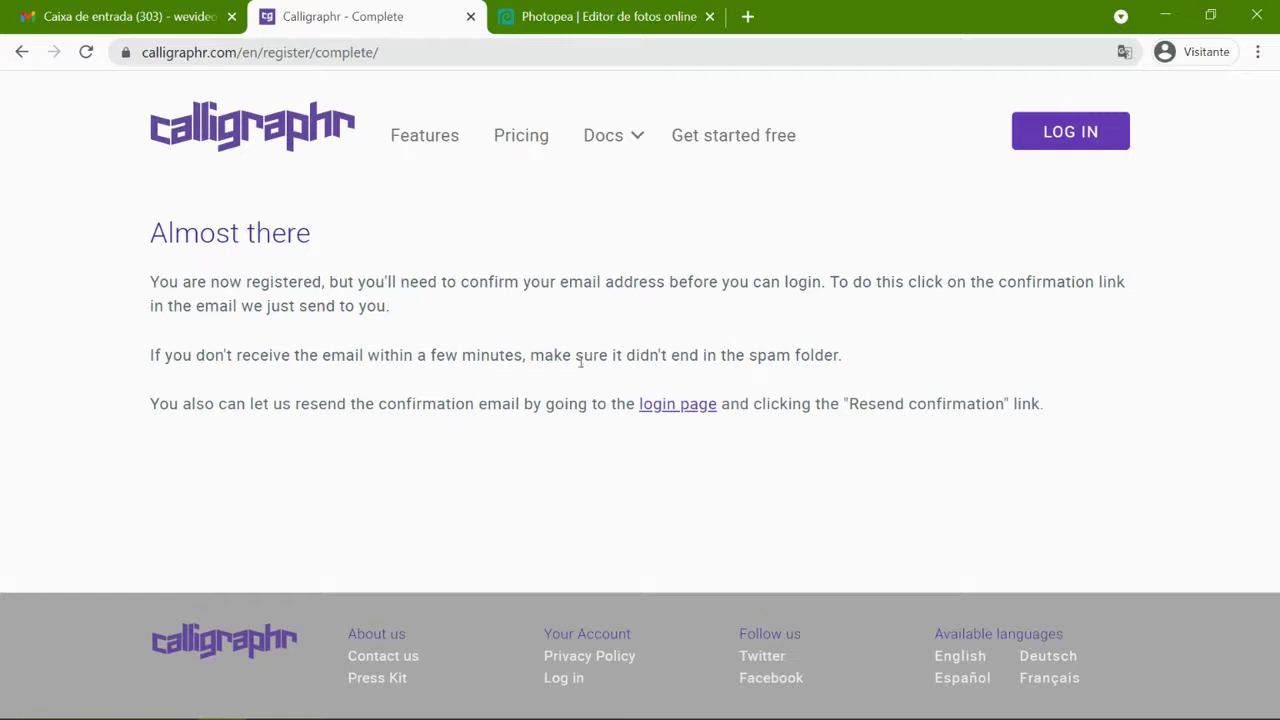
- Activate the account from the Calligraphr confirmation email in Gmail, then launch the web app
{"action": "left_click", "coordinate": [144, 16]}
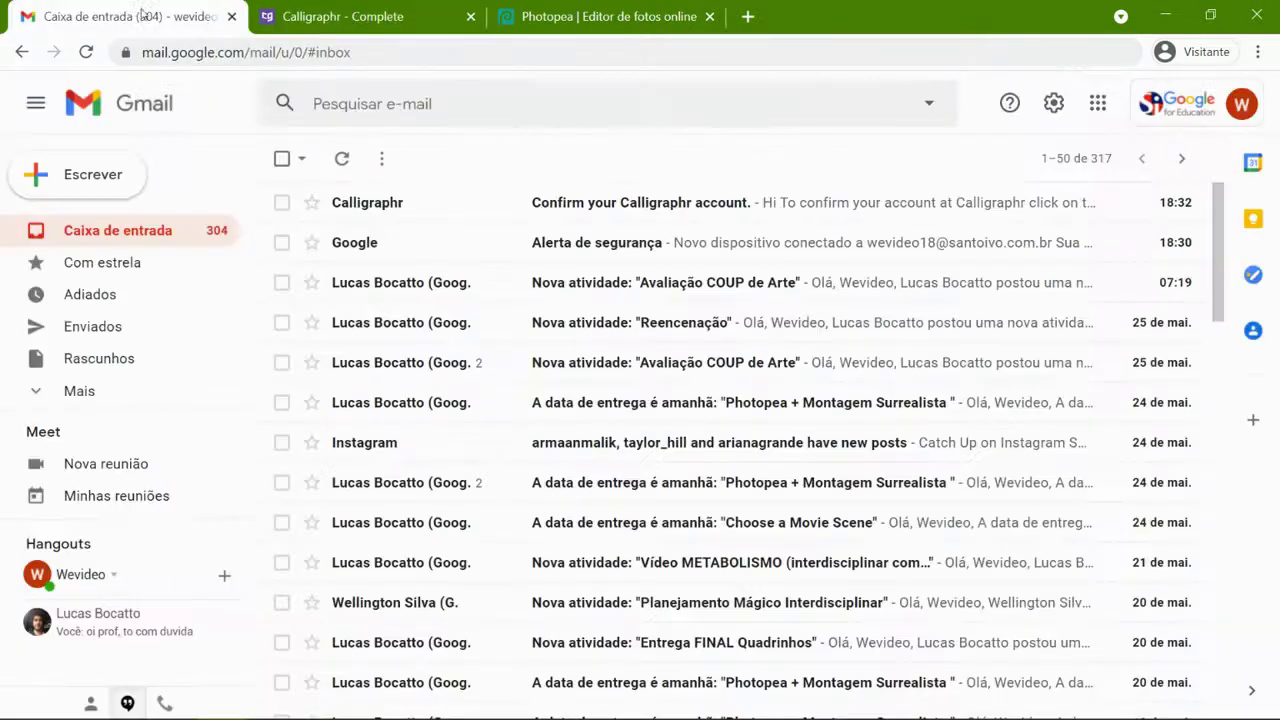
{"action": "left_click", "coordinate": [458, 204]}
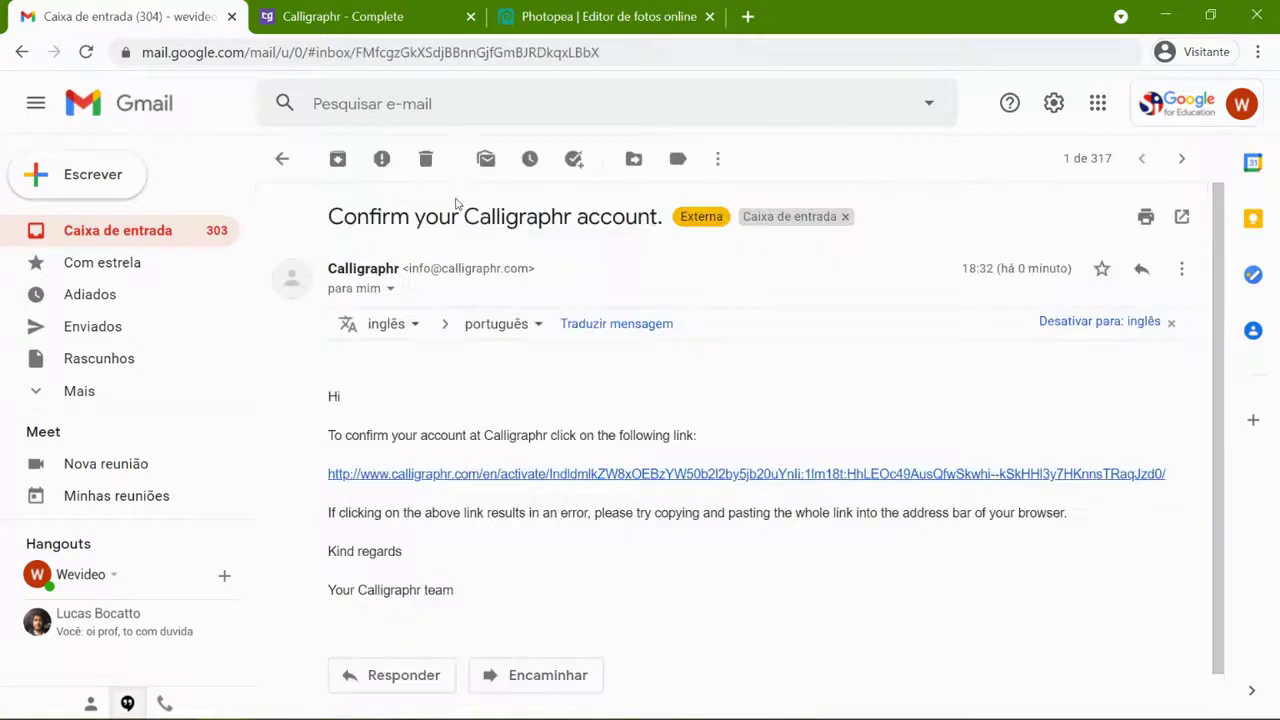
{"action": "left_click", "coordinate": [488, 475]}
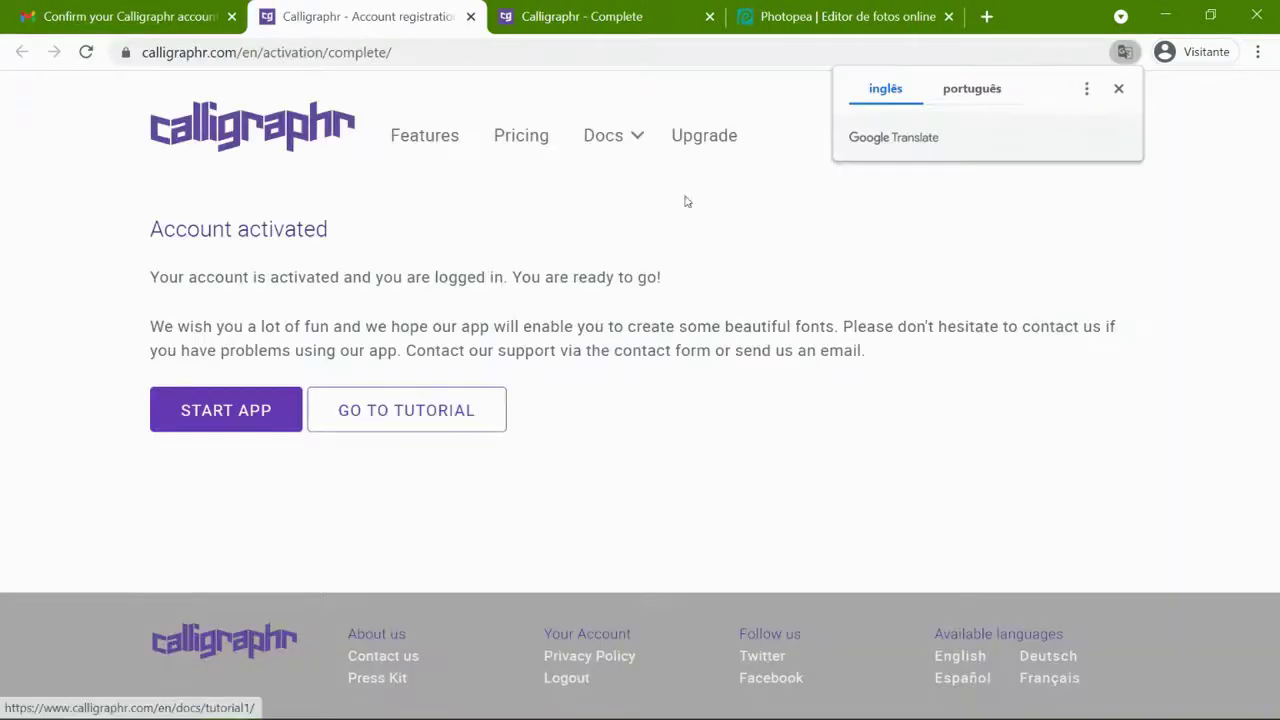
{"action": "left_click", "coordinate": [709, 17]}
{"action": "left_click", "coordinate": [250, 408]}
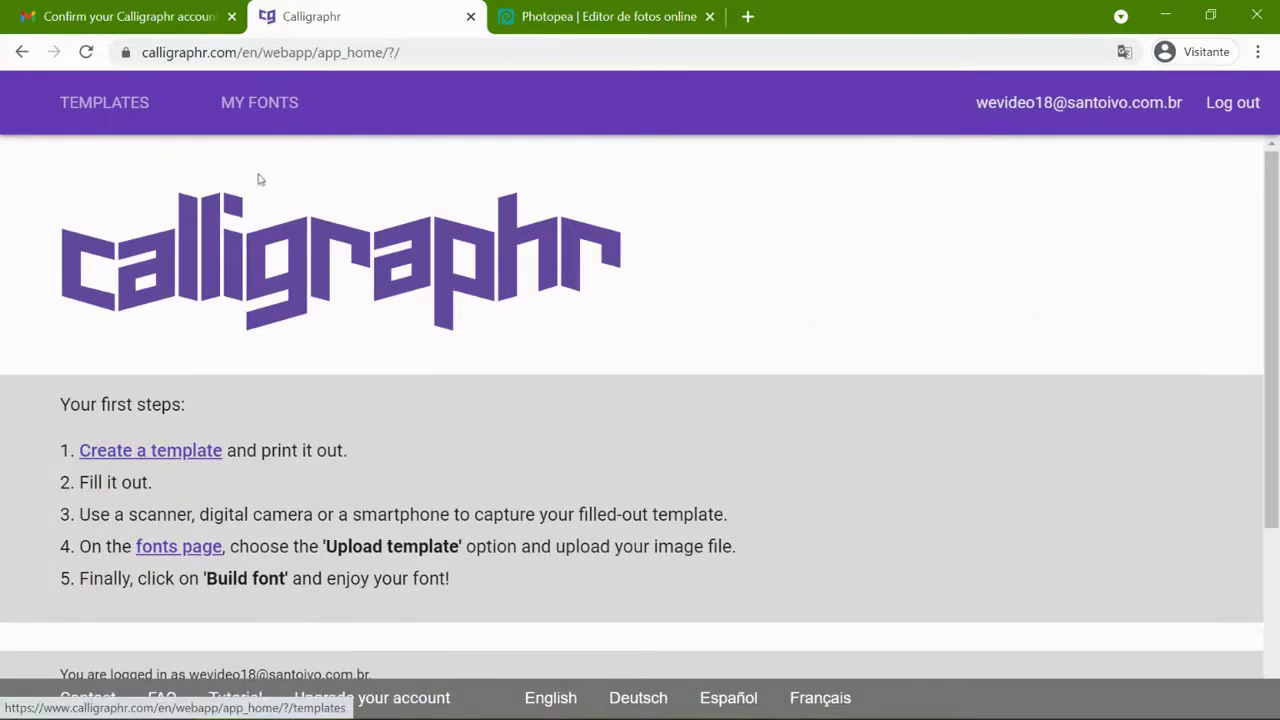
- Create a new template and add the Minimal English set from the Basics list
{"action": "left_click", "coordinate": [167, 452]}
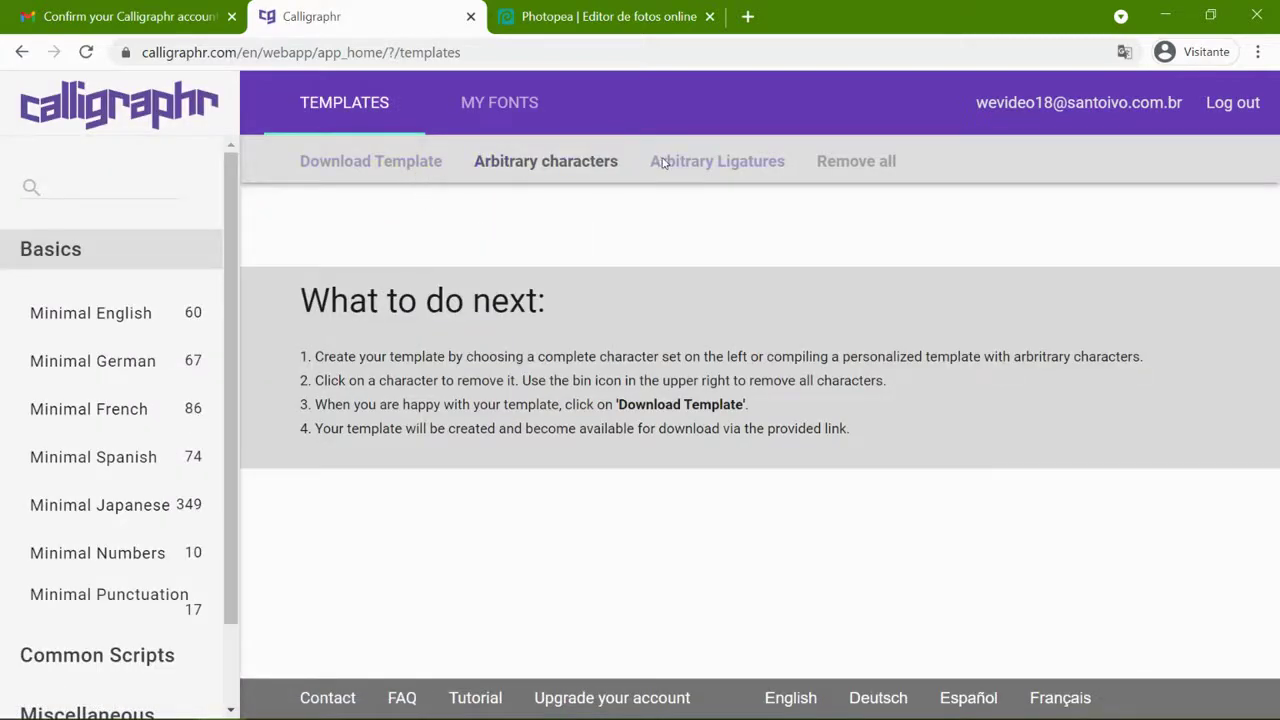
{"action": "left_click", "coordinate": [136, 324]}
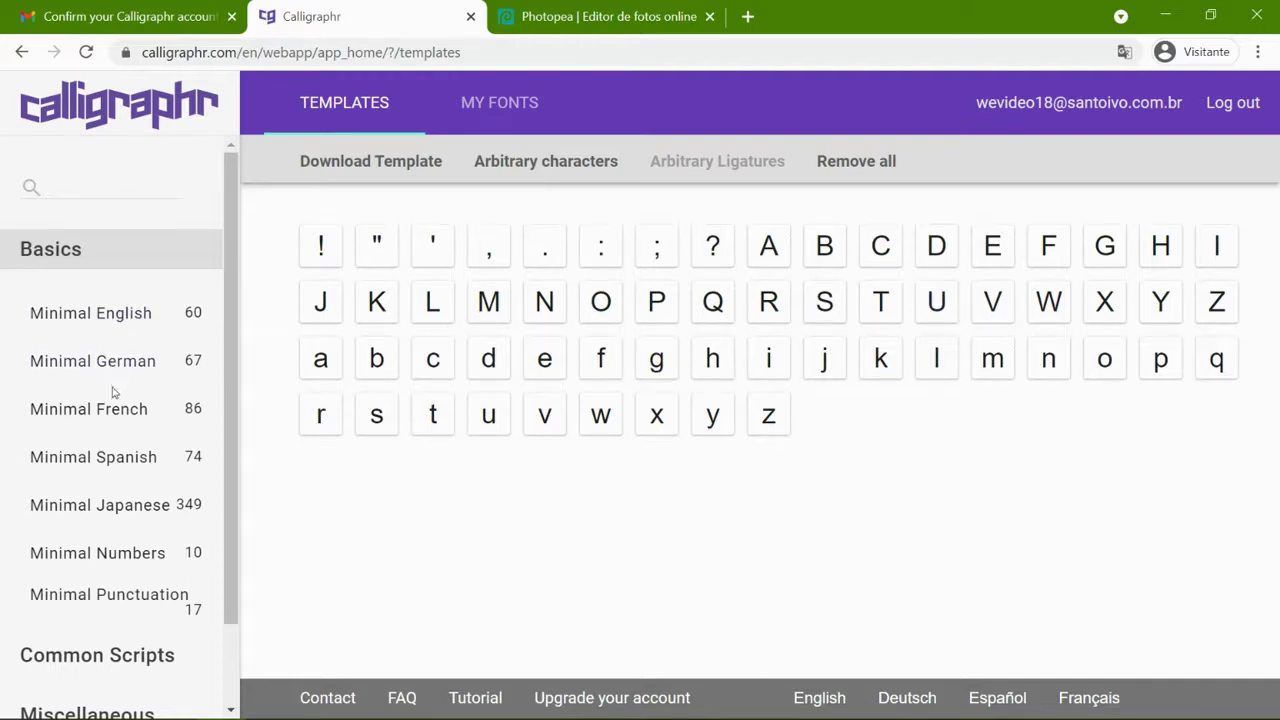
{"action": "left_click", "coordinate": [128, 310]}
{"action": "scroll", "coordinate": [110, 425], "scroll_direction": "down", "scroll_amount": 2}
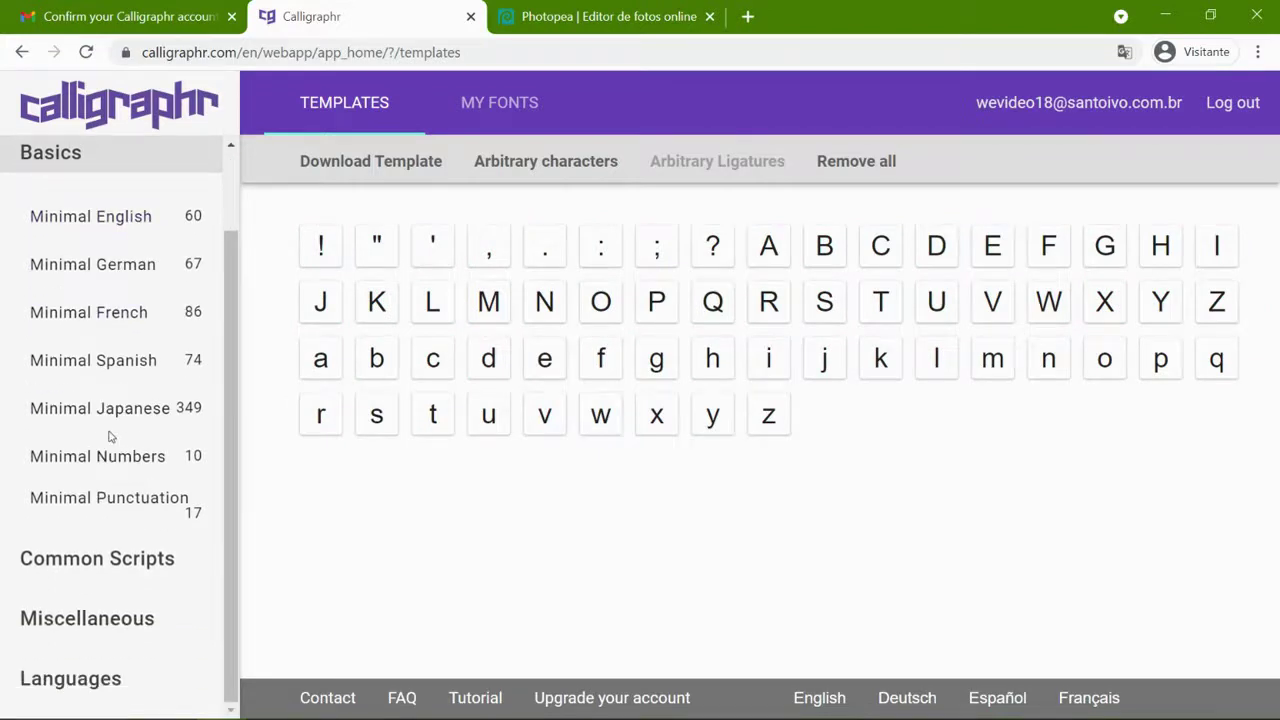
{"action": "scroll", "coordinate": [110, 437], "scroll_direction": "up", "scroll_amount": 2}
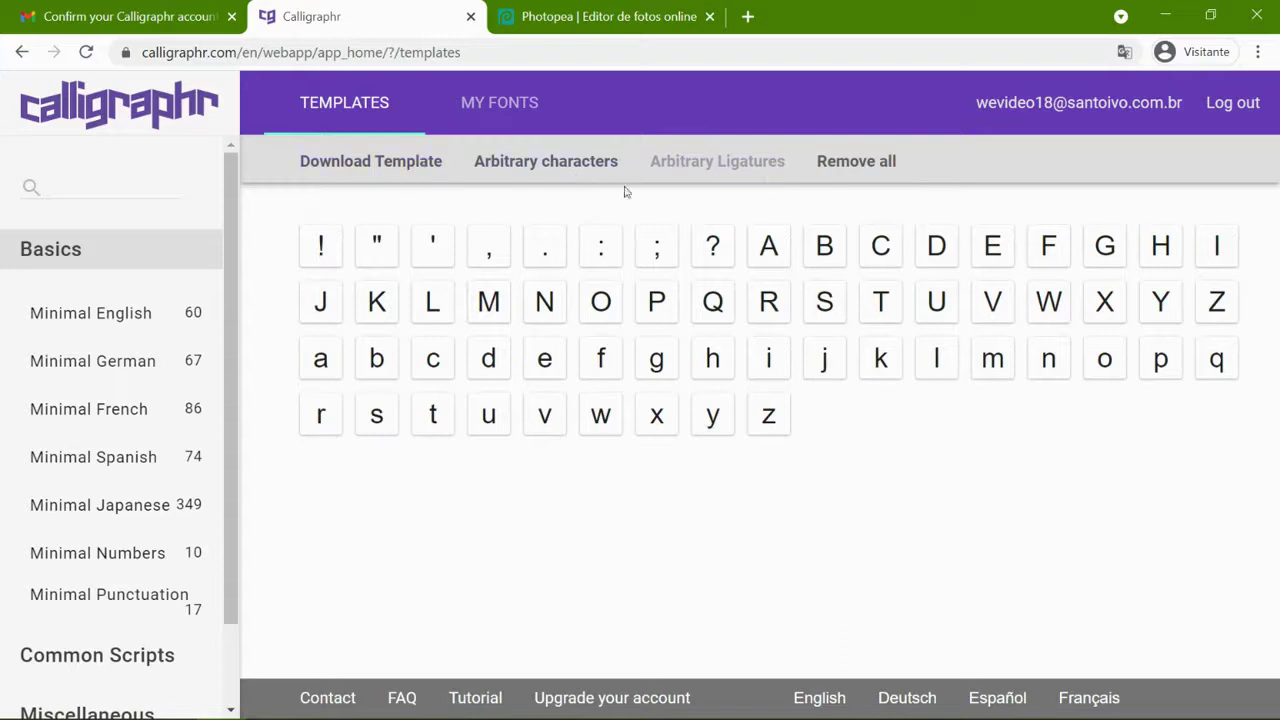
{"action": "left_click", "coordinate": [105, 313]}
- Download the template as a PNG and open Calligraphr-Template.png
{"action": "left_click", "coordinate": [371, 163]}
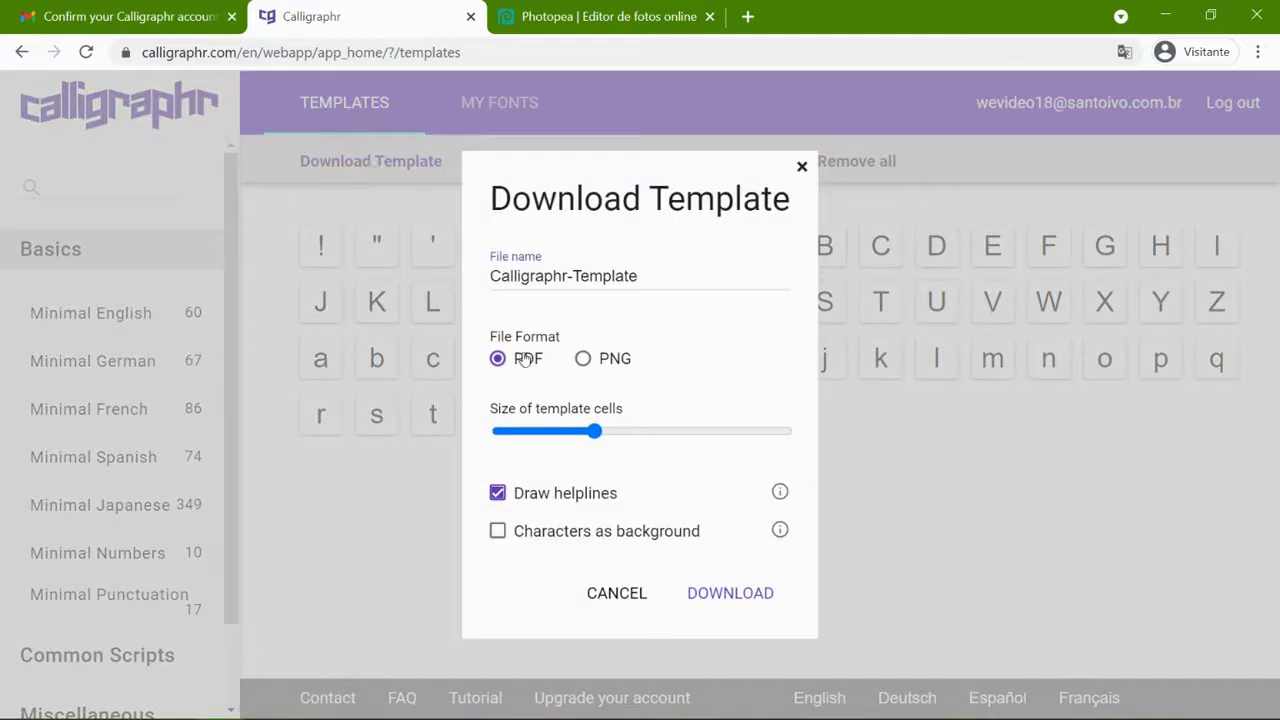
{"action": "left_click", "coordinate": [600, 360]}
{"action": "left_click", "coordinate": [705, 593]}
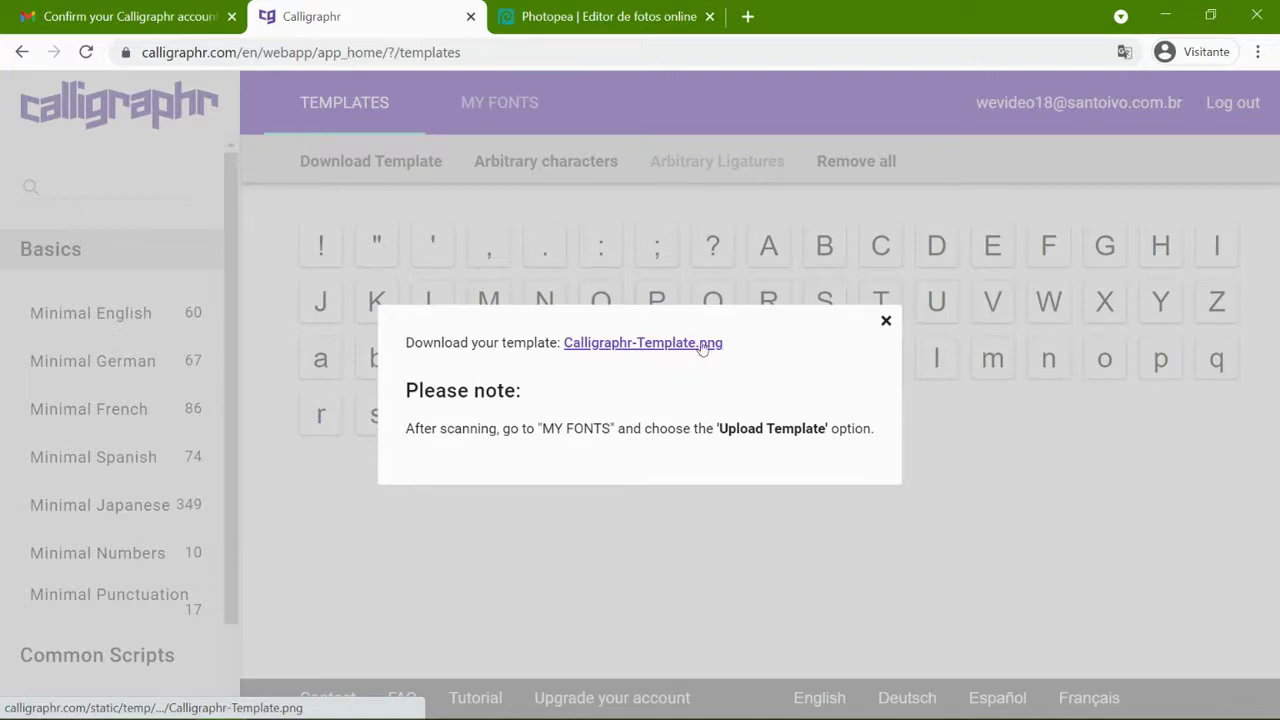
{"action": "left_click", "coordinate": [651, 346]}
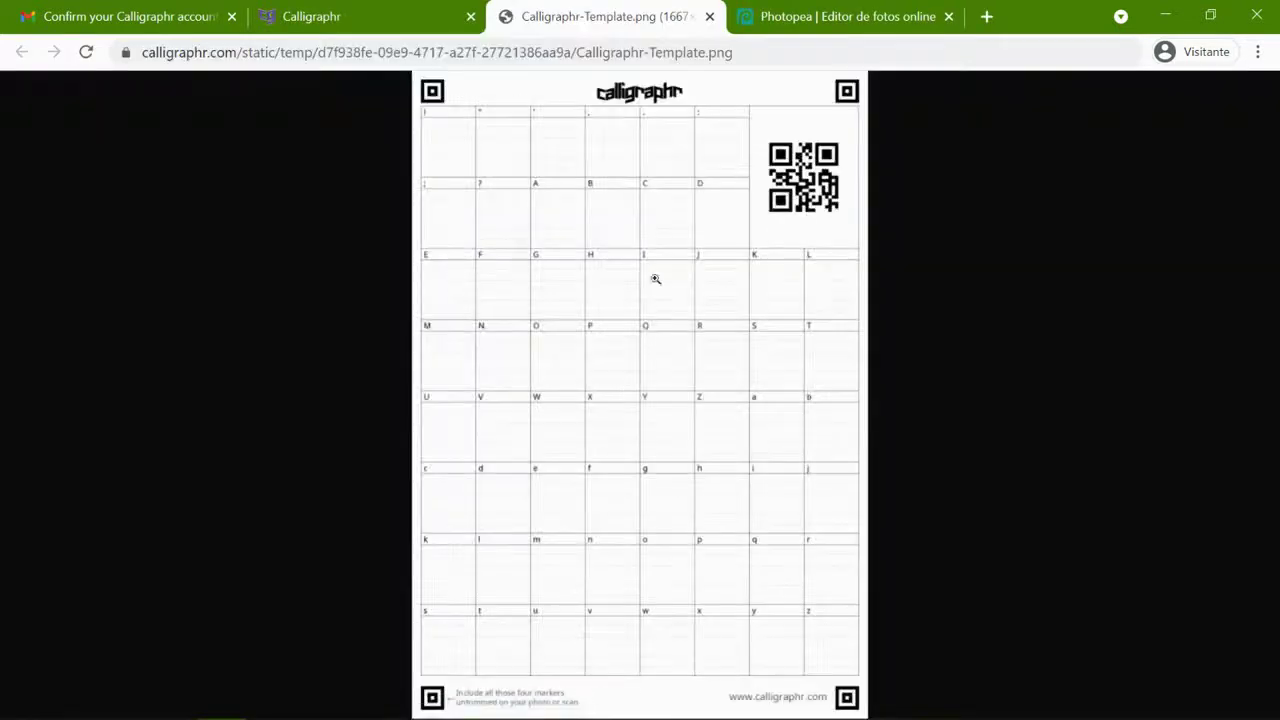
- Save the template image to Downloads as LINGUARELATOFONTE.png
{"action": "right_click", "coordinate": [585, 247]}
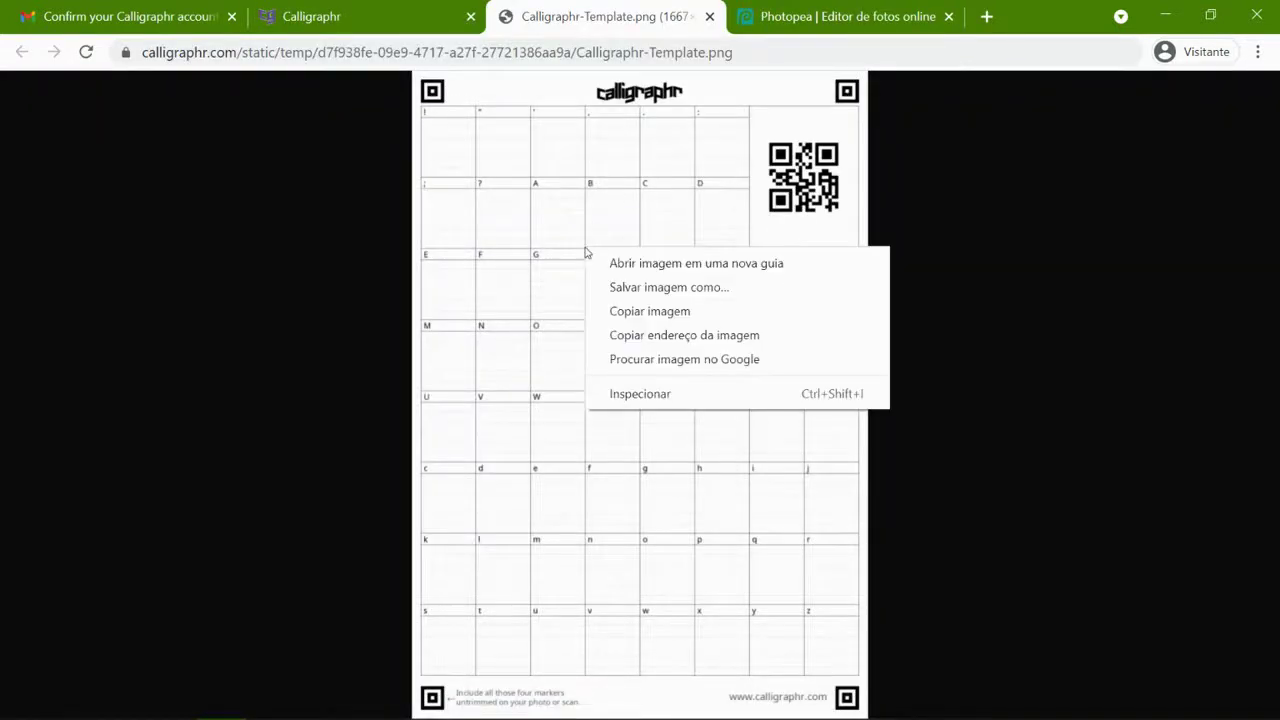
{"action": "left_click", "coordinate": [645, 287]}
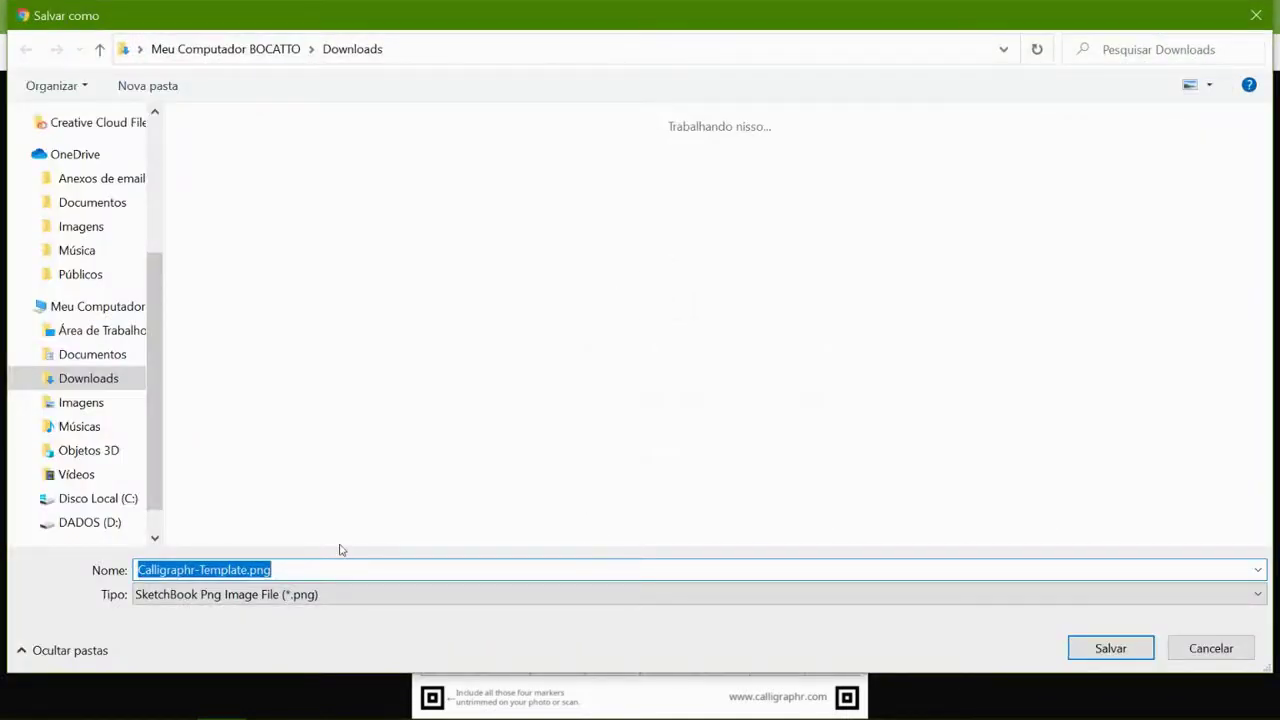
{"action": "type", "text": "T"}
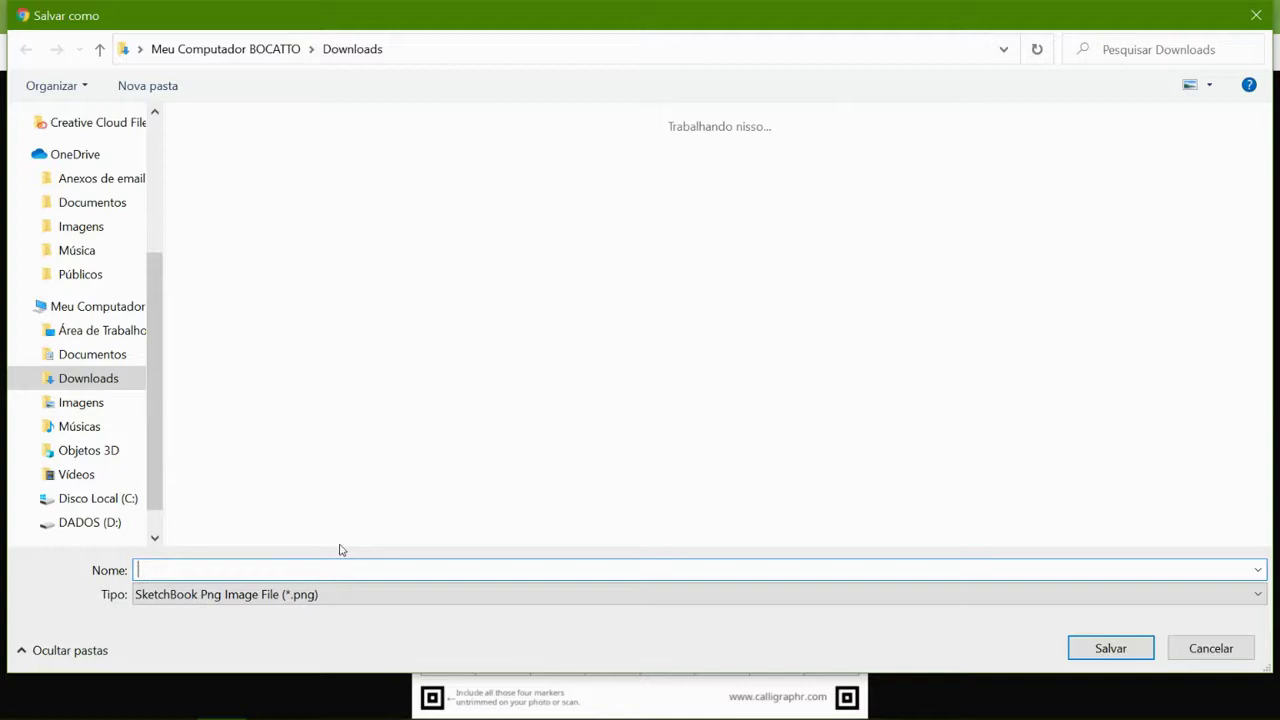
{"action": "type", "text": "INGUARELATOFONTE"}
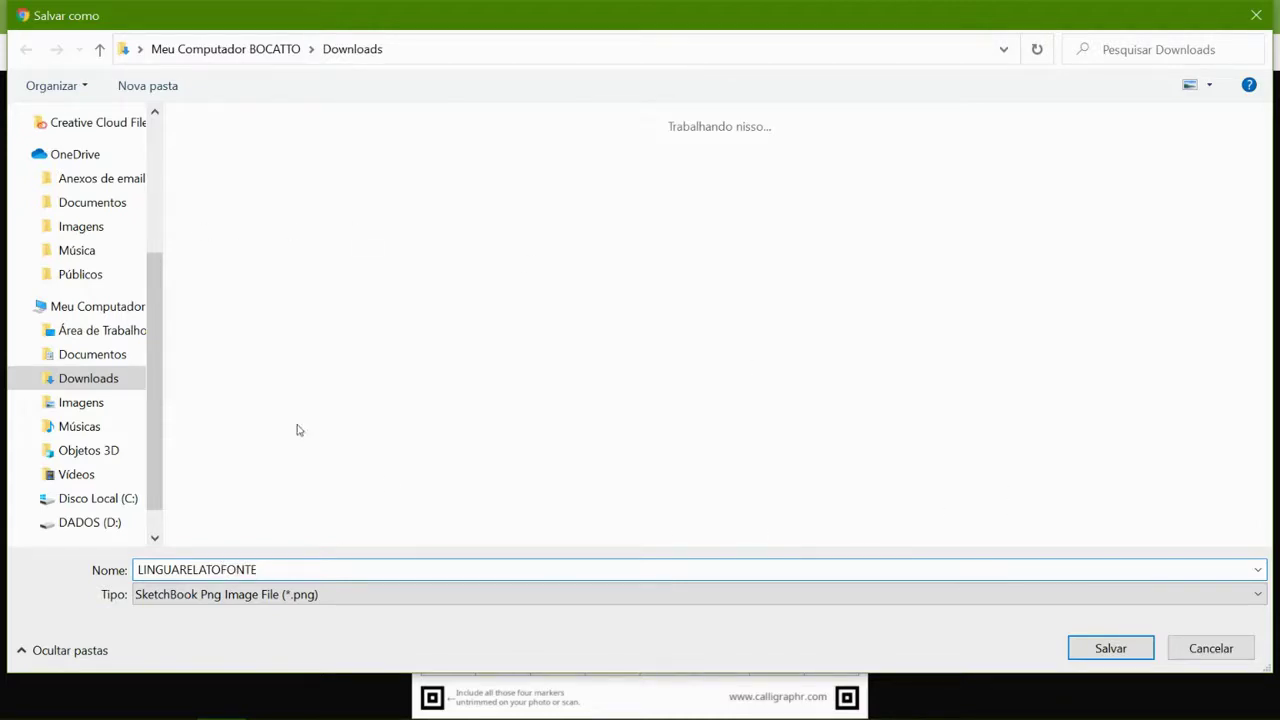
{"action": "left_click", "coordinate": [1110, 645]}
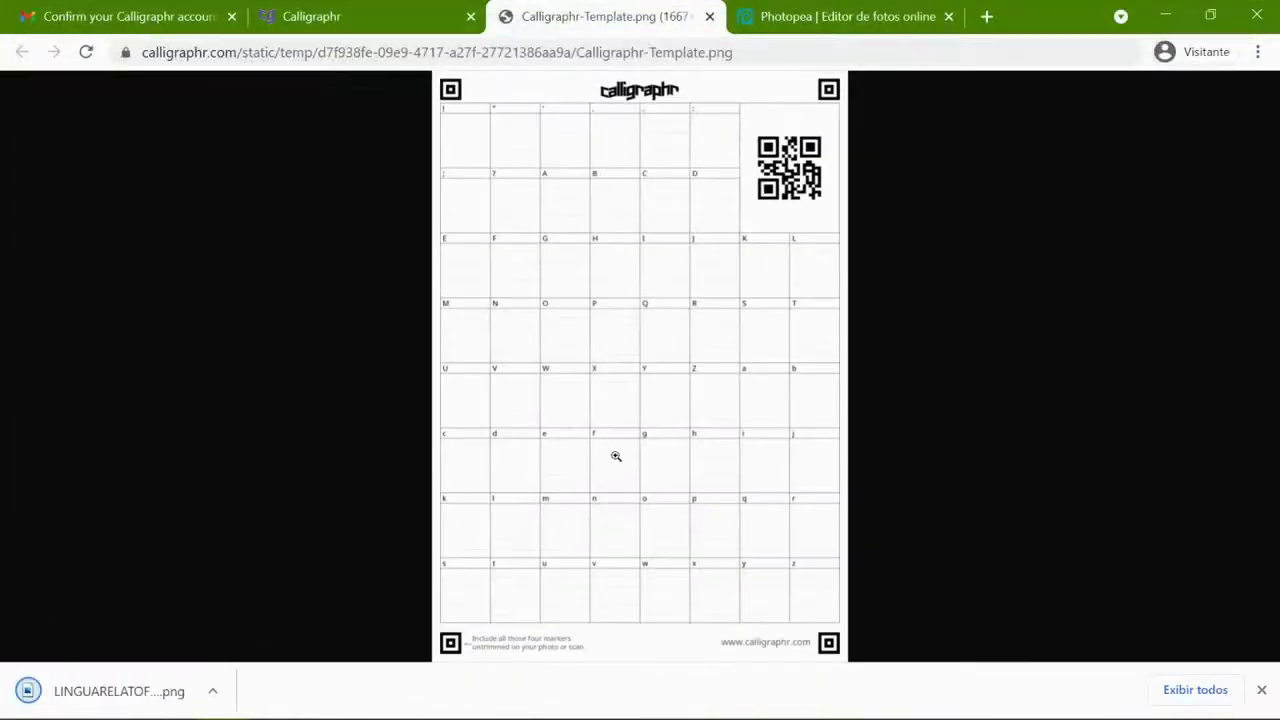
- In Photopea, open LINGUARELATOFONTE.png from the Downloads folder with Arquivo > Abrir
{"action": "left_click", "coordinate": [787, 12]}
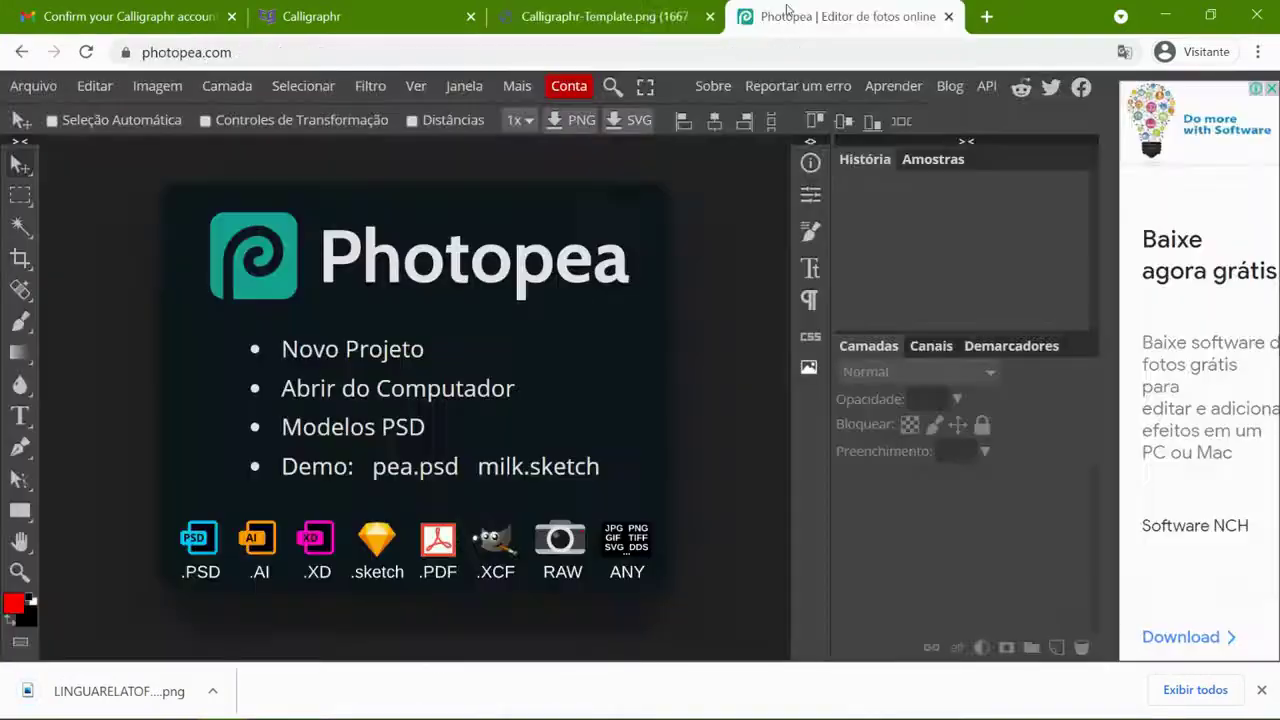
{"action": "left_click", "coordinate": [30, 86]}
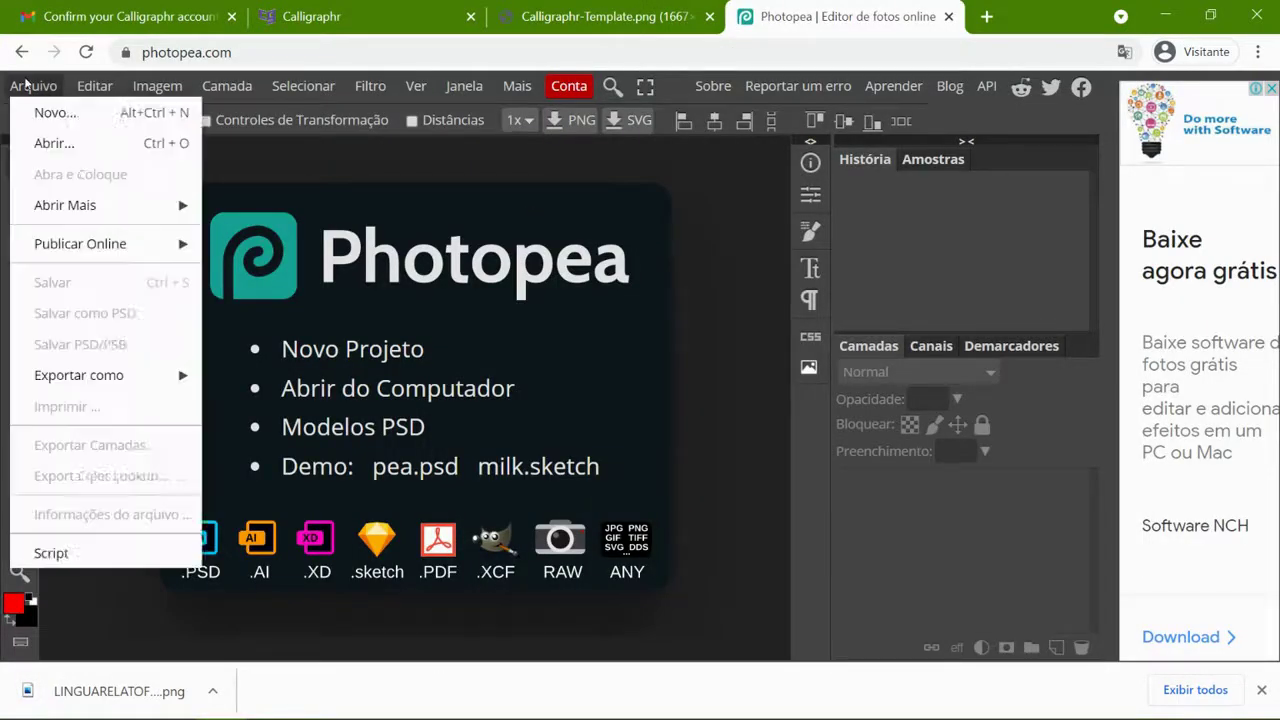
{"action": "left_click", "coordinate": [45, 137]}
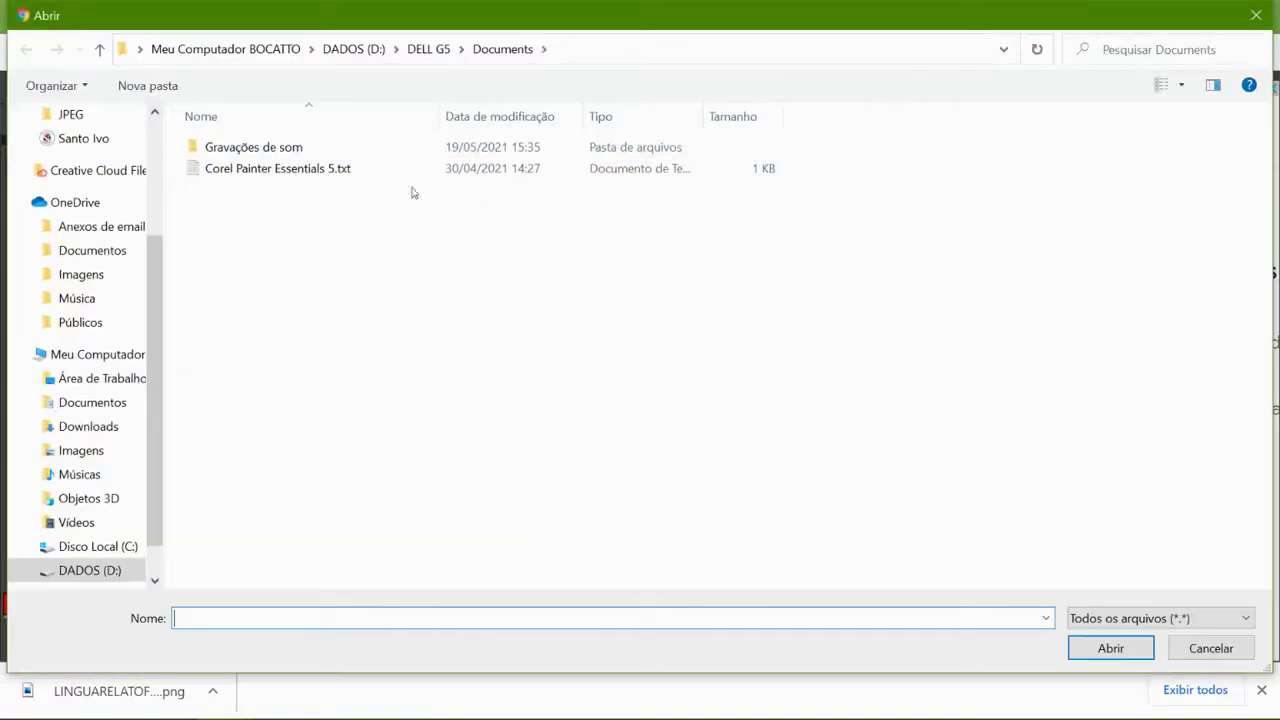
{"action": "left_click", "coordinate": [88, 426]}
{"action": "left_click", "coordinate": [223, 197]}
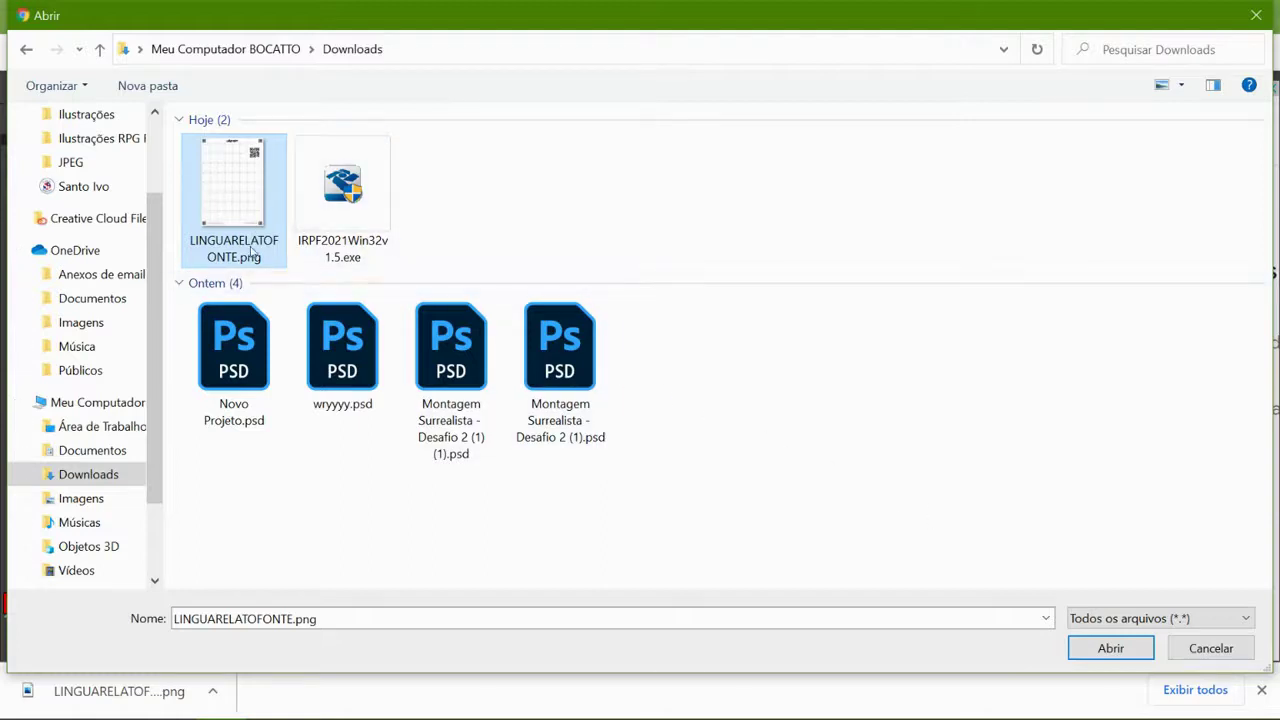
{"action": "left_click", "coordinate": [1110, 648]}
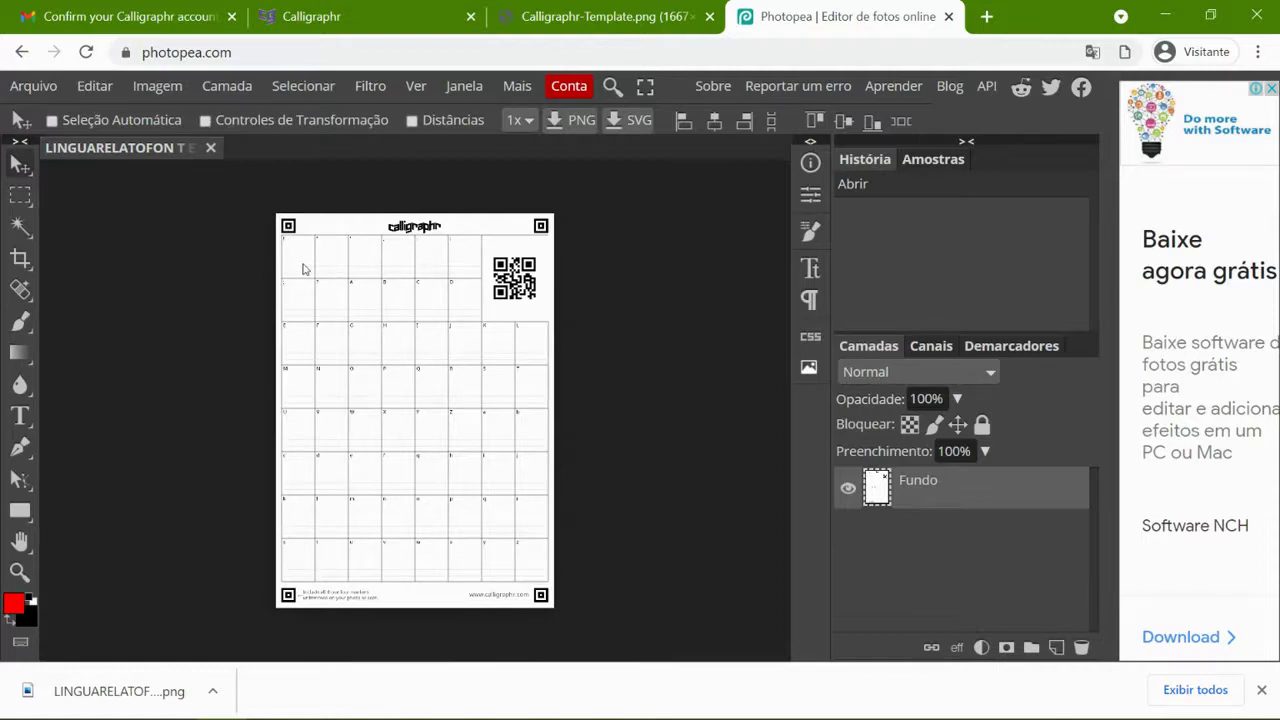
- Pan around the LINGUARELATOFONTE template to check its empty cells, then bring up the Arquivo menu
{"action": "scroll", "coordinate": [304, 269], "scroll_direction": "up", "scroll_amount": 6}
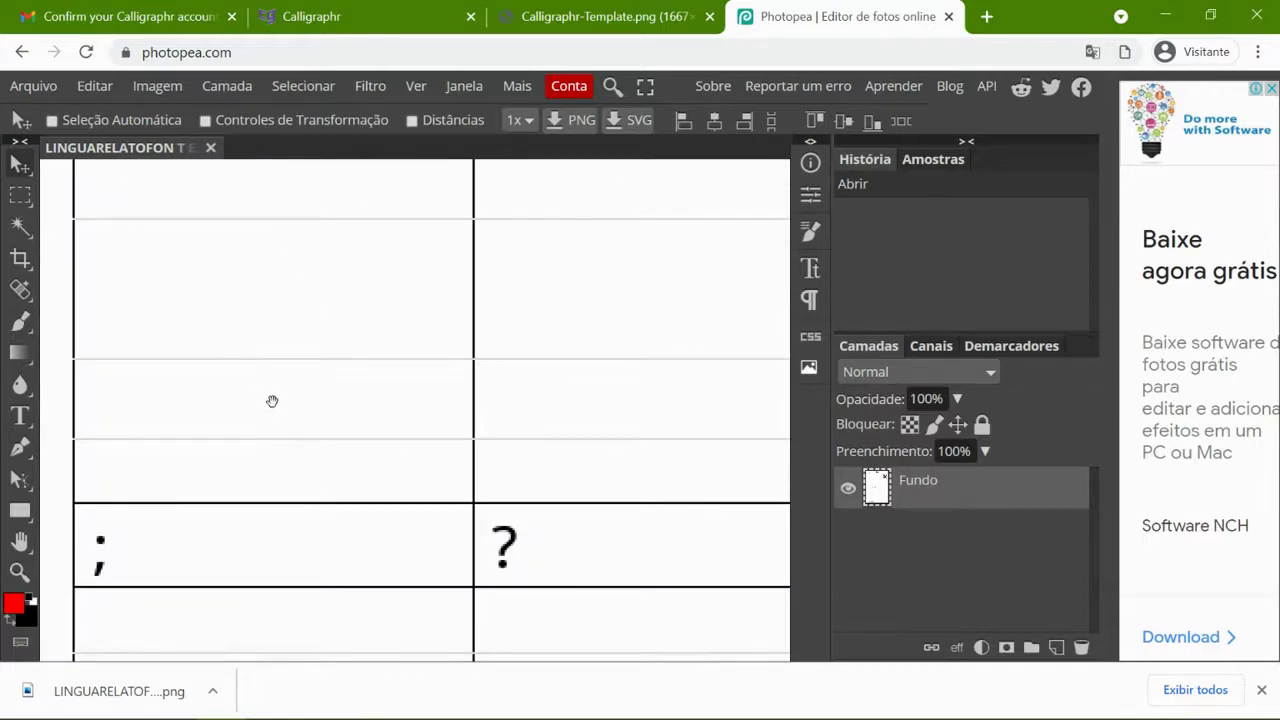
{"action": "scroll", "coordinate": [311, 526], "scroll_direction": "up", "scroll_amount": 10}
{"action": "scroll", "coordinate": [300, 458], "scroll_direction": "right", "scroll_amount": 3}
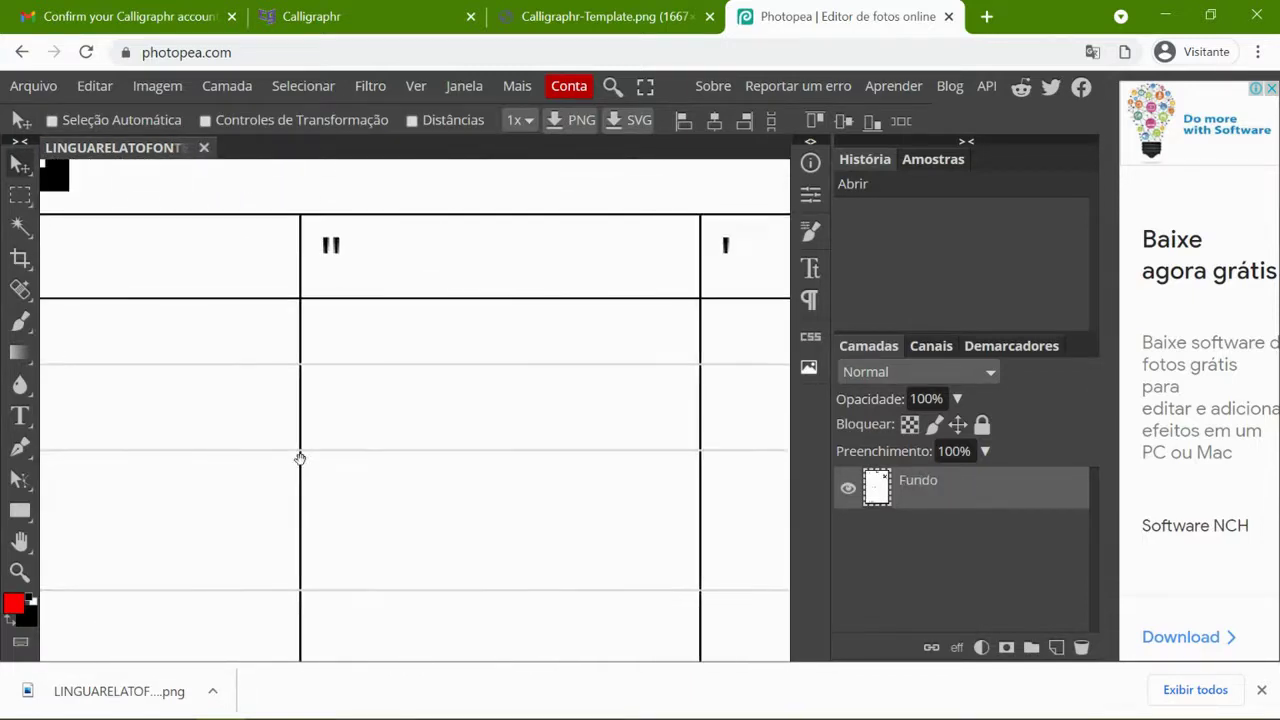
{"action": "scroll", "coordinate": [586, 483], "scroll_direction": "right", "scroll_amount": 15}
{"action": "scroll", "coordinate": [302, 446], "scroll_direction": "left", "scroll_amount": 5}
{"action": "scroll", "coordinate": [274, 277], "scroll_direction": "right", "scroll_amount": 6}
{"action": "scroll", "coordinate": [480, 366], "scroll_direction": "down", "scroll_amount": 3}
{"action": "scroll", "coordinate": [351, 406], "scroll_direction": "right", "scroll_amount": 3}
{"action": "scroll", "coordinate": [414, 451], "scroll_direction": "down", "scroll_amount": 5}
{"action": "scroll", "coordinate": [417, 457], "scroll_direction": "right", "scroll_amount": 4}
{"action": "scroll", "coordinate": [450, 370], "scroll_direction": "down", "scroll_amount": 5}
{"action": "scroll", "coordinate": [480, 420], "scroll_direction": "left", "scroll_amount": 6}
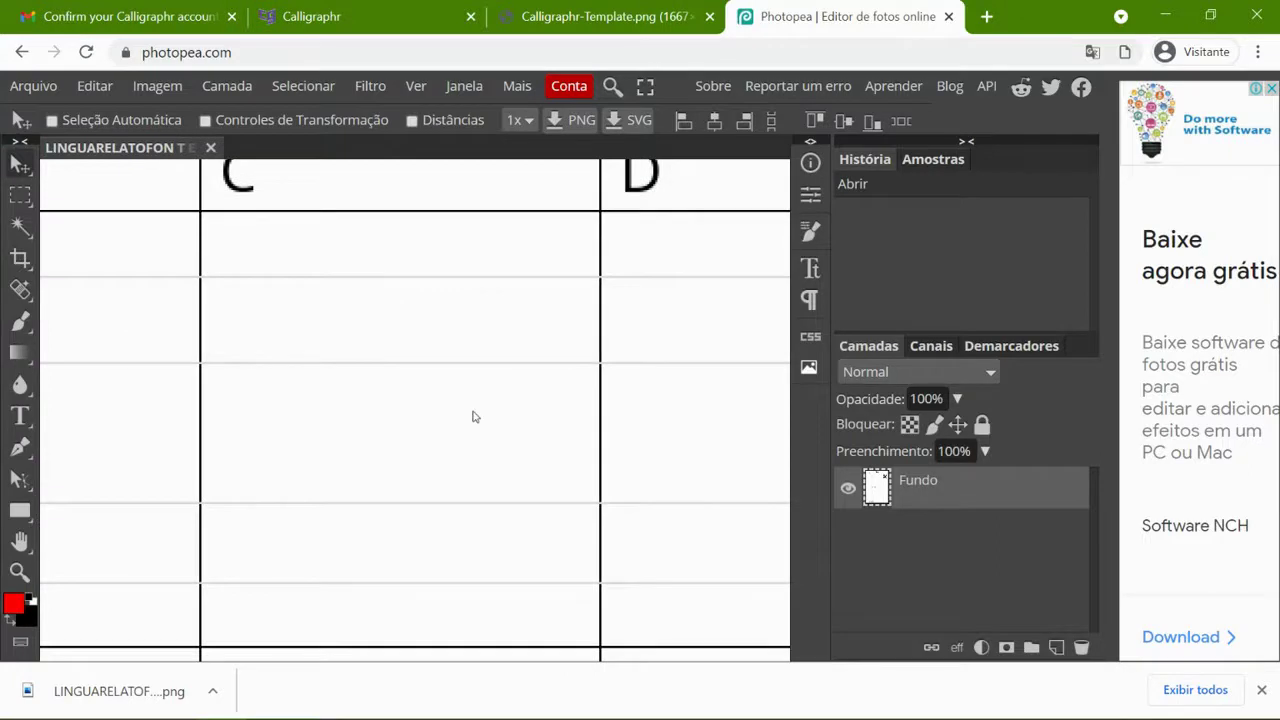
{"action": "scroll", "coordinate": [443, 425], "scroll_direction": "down", "scroll_amount": 5}
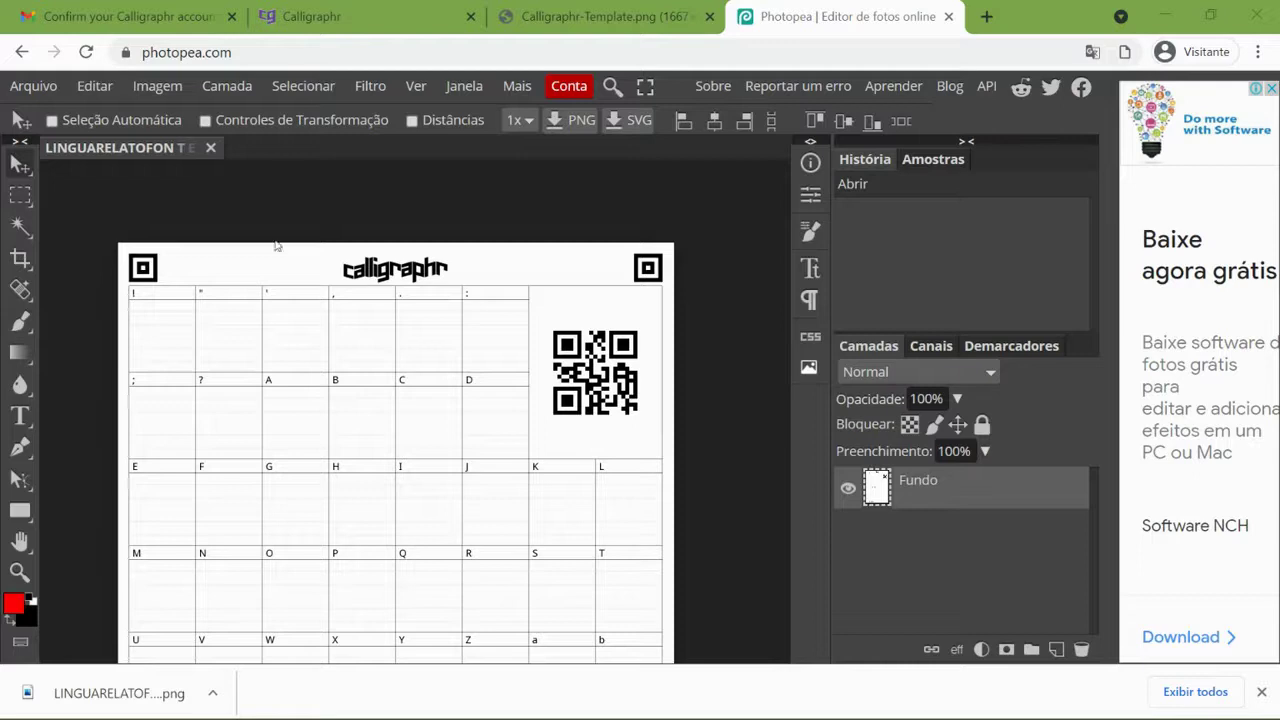
{"action": "key", "text": "ctrl"}
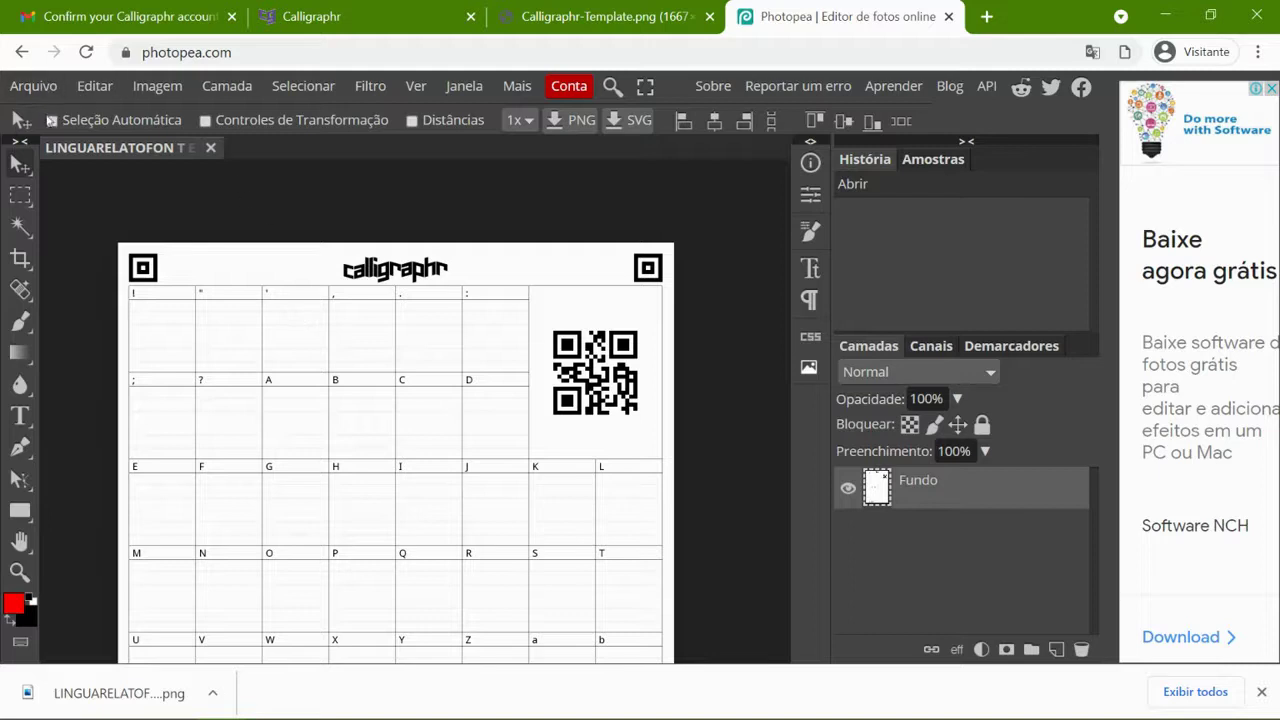
{"action": "left_click", "coordinate": [36, 86]}
- Create a blank Full HD 1920×1080 project and paste in the cipher-key photo
{"action": "left_click", "coordinate": [77, 125]}
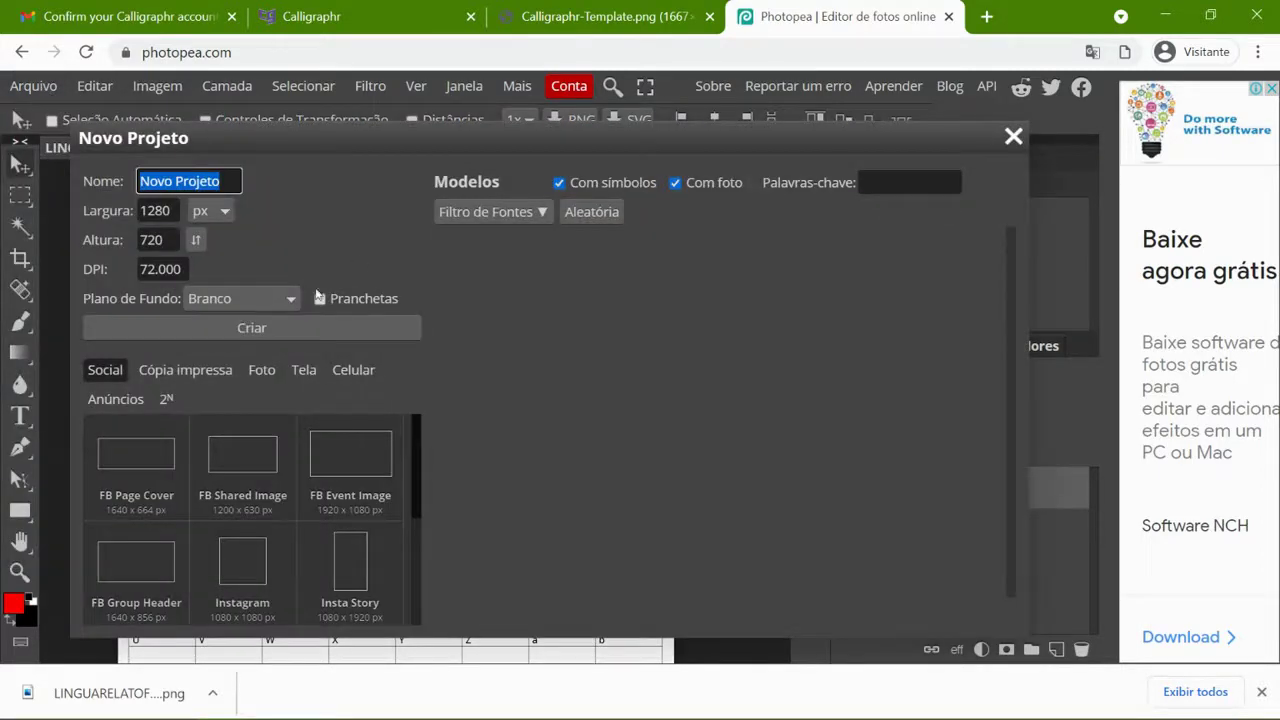
{"action": "left_click", "coordinate": [301, 370]}
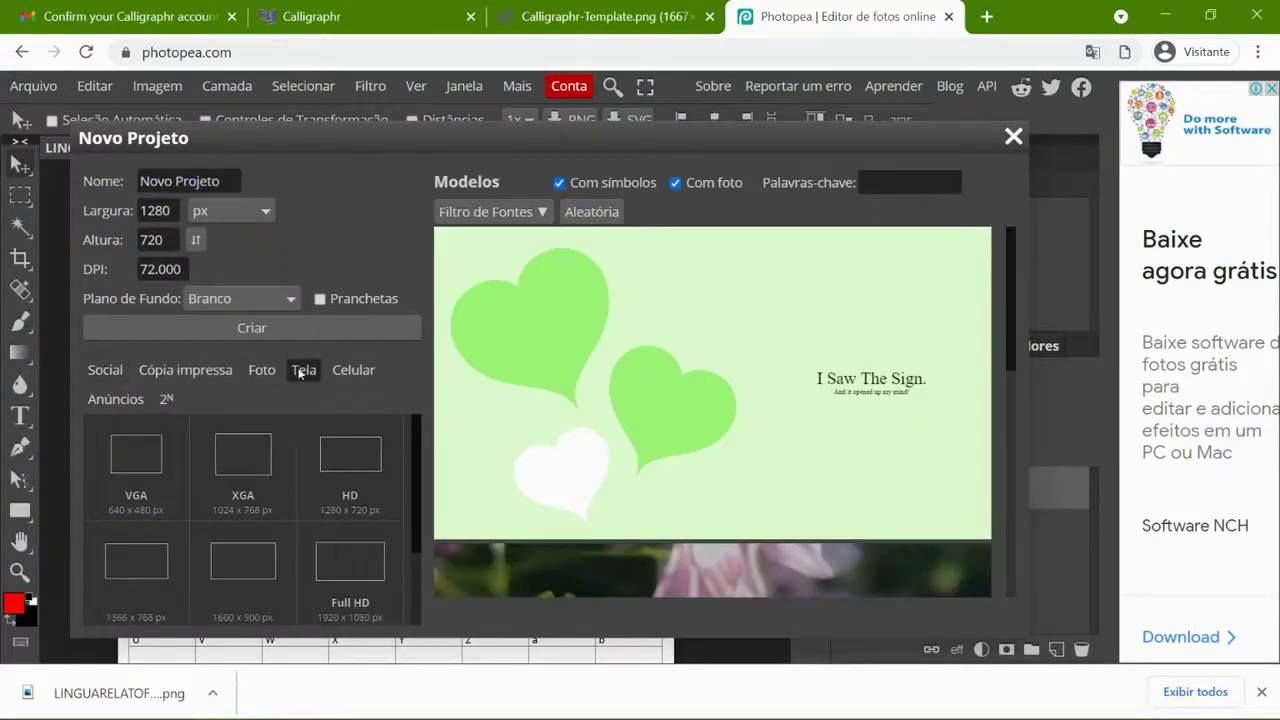
{"action": "left_click", "coordinate": [348, 545]}
{"action": "left_click", "coordinate": [257, 334]}
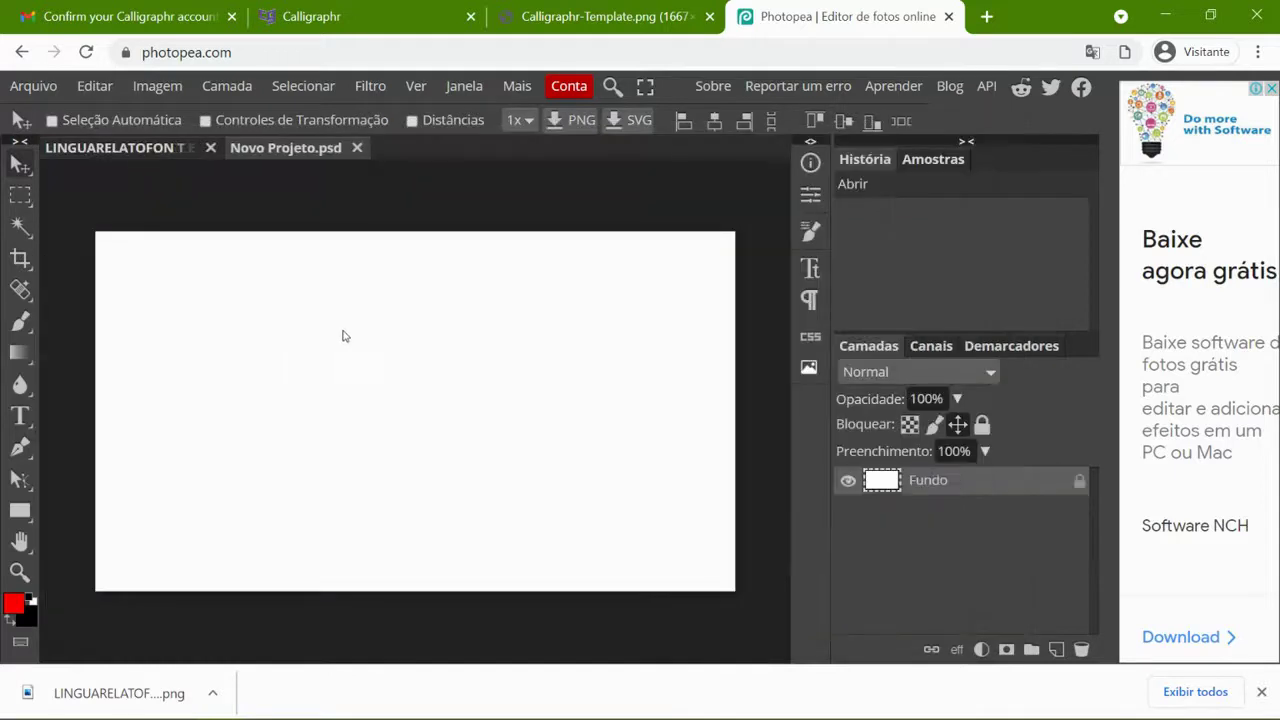
{"action": "left_click", "coordinate": [301, 177]}
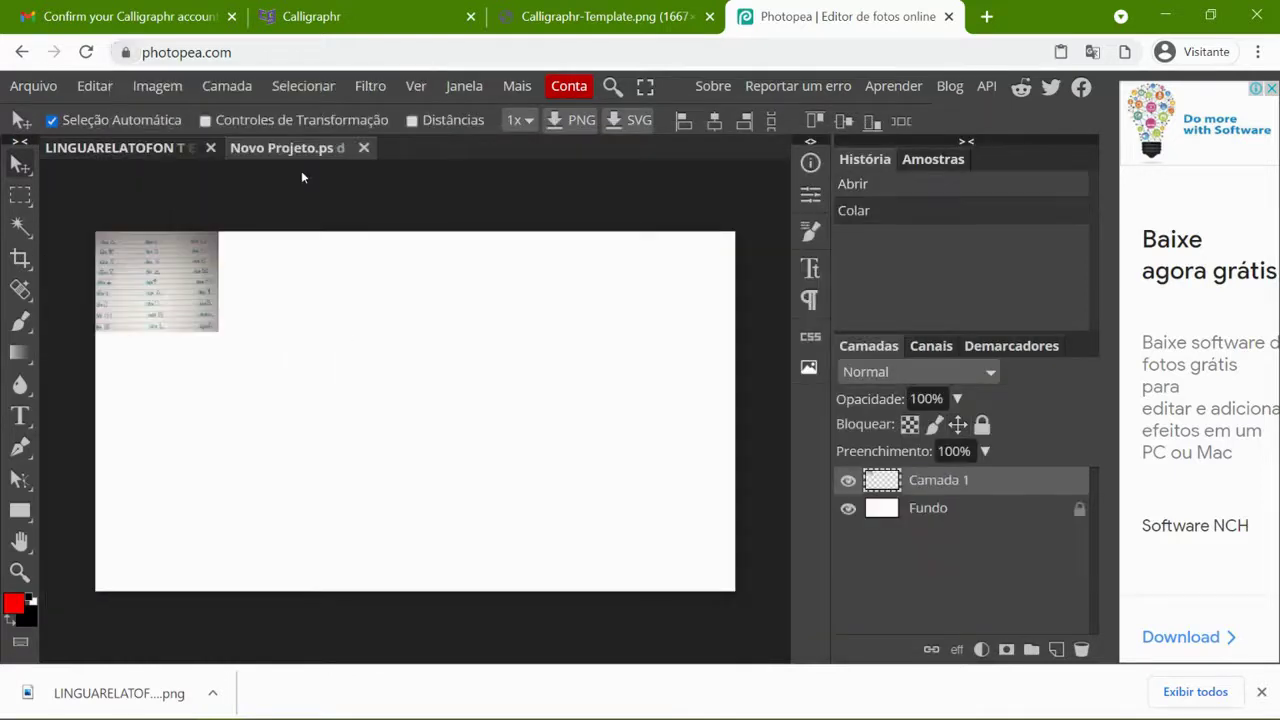
- Reposition the pasted photo and enlarge it to about three times its size
{"action": "left_click_drag", "start_coordinate": [168, 284], "coordinate": [297, 327]}
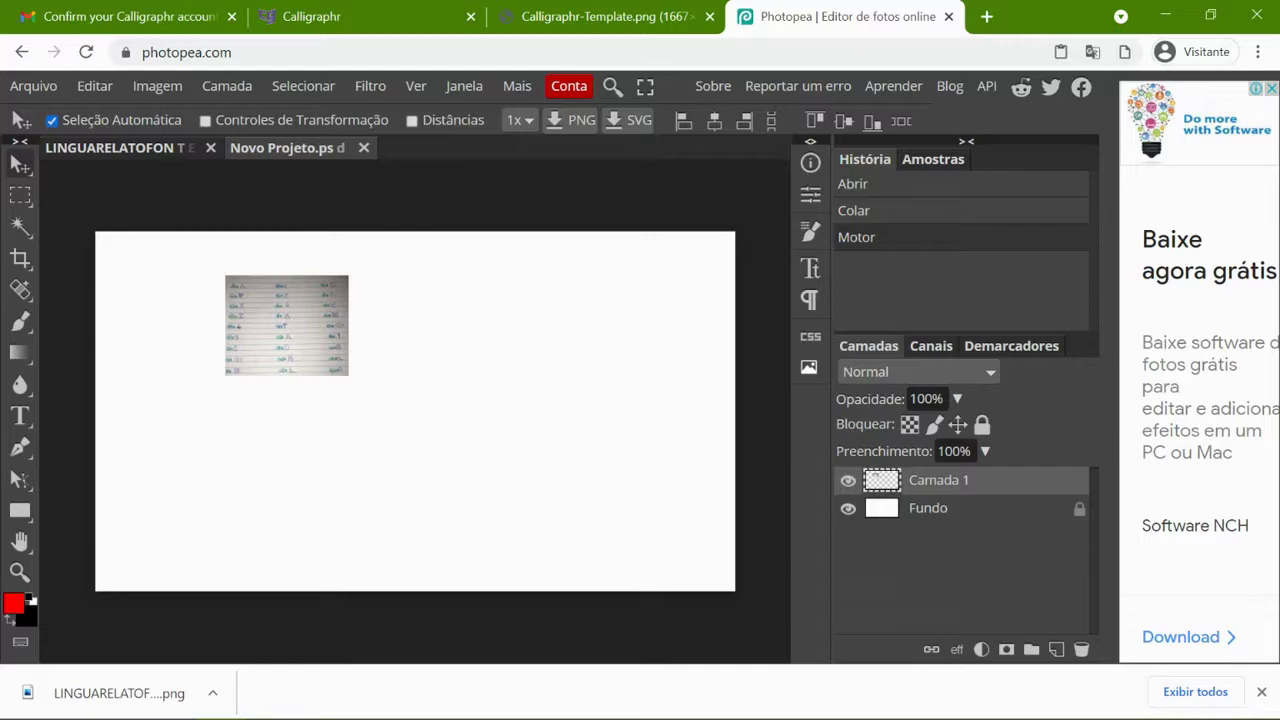
{"action": "left_click_drag", "start_coordinate": [289, 327], "coordinate": [298, 337]}
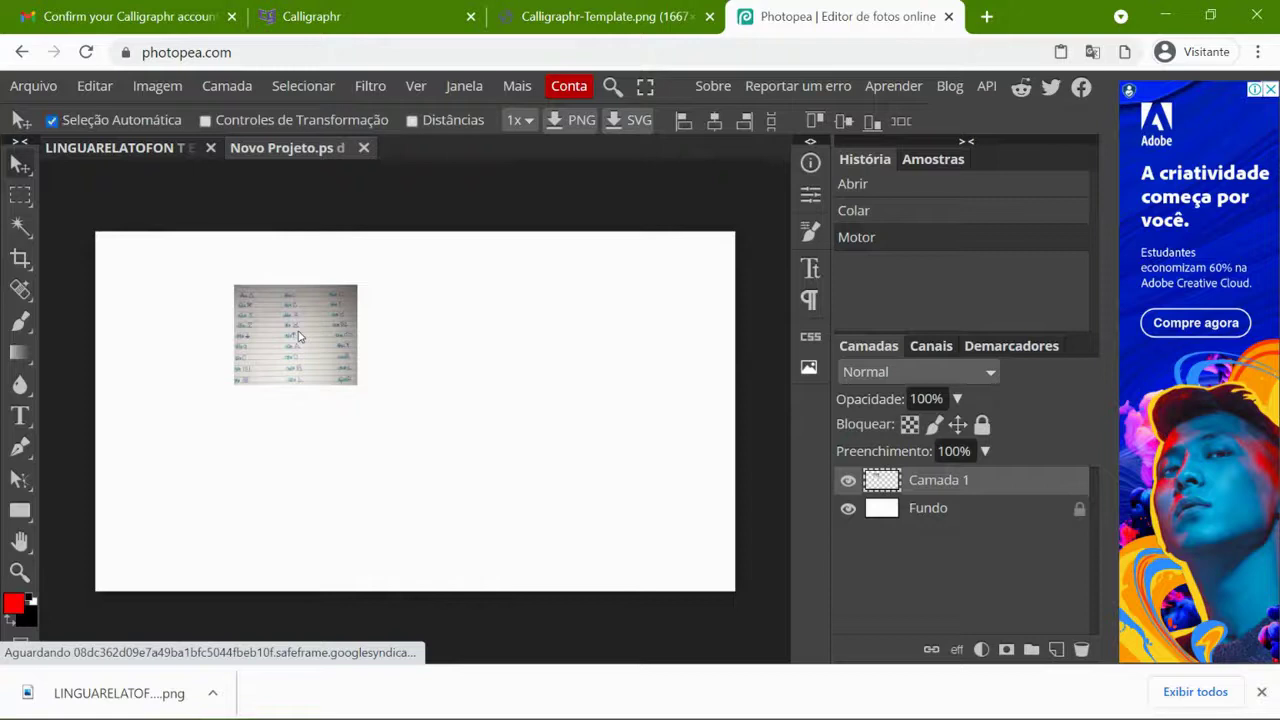
{"action": "key", "text": "alt+ctrl+t"}
{"action": "left_click_drag", "start_coordinate": [358, 386], "coordinate": [609, 537]}
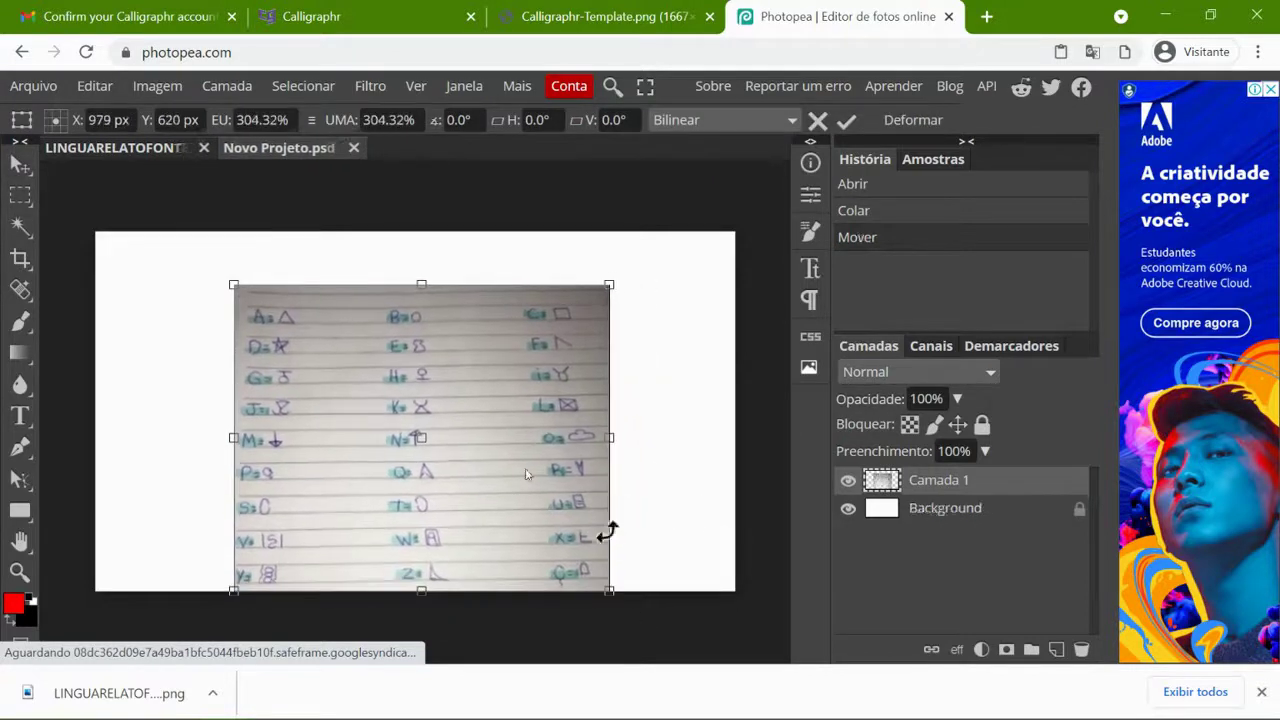
{"action": "left_click_drag", "start_coordinate": [224, 285], "coordinate": [170, 225]}
{"action": "key", "text": "Return"}
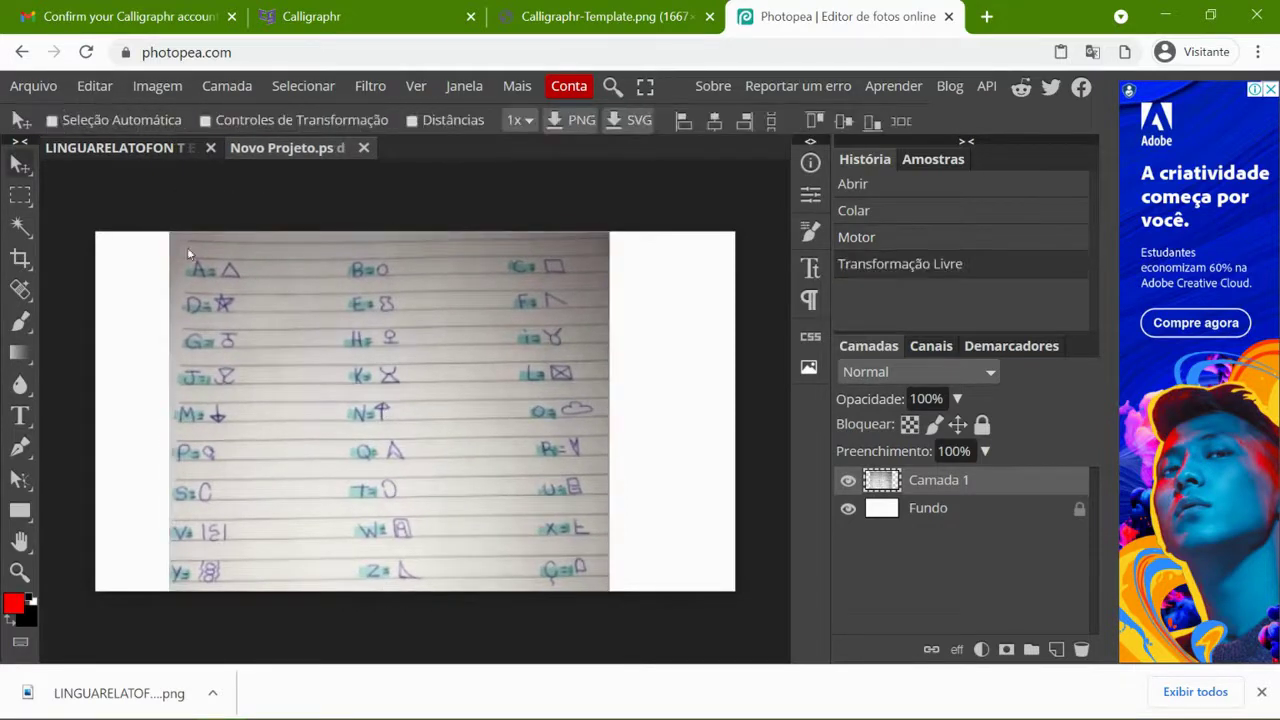
{"action": "scroll", "coordinate": [280, 291], "scroll_direction": "up", "scroll_amount": 4}
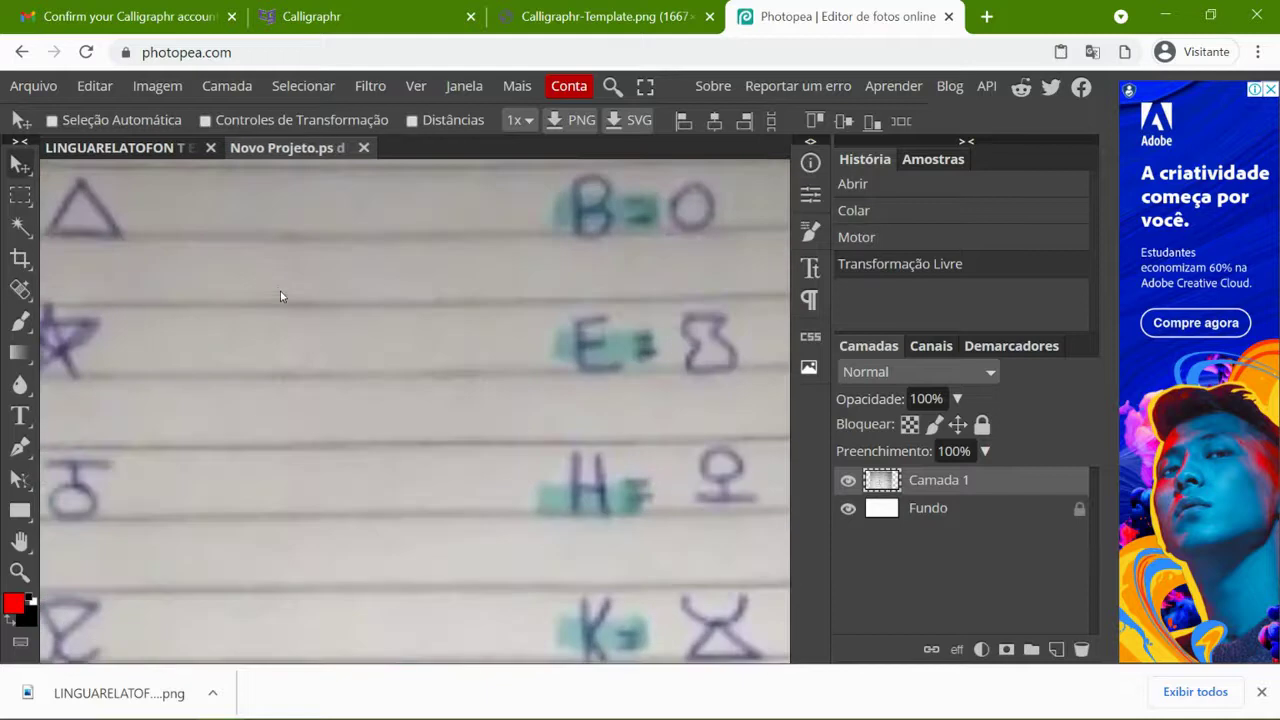
- Marquee-select the triangle symbol drawn beside A in the cipher-key photo
{"action": "left_click_drag", "start_coordinate": [246, 277], "coordinate": [494, 364]}
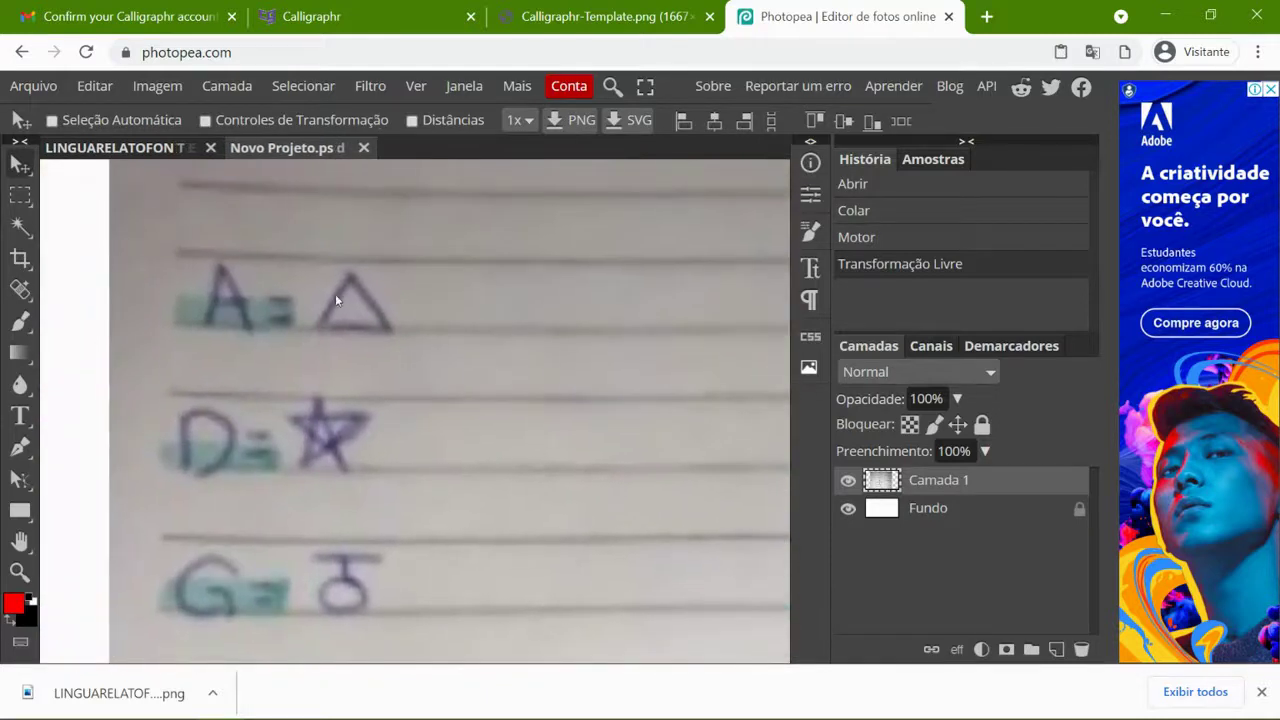
{"action": "left_click", "coordinate": [20, 196]}
{"action": "left_click_drag", "start_coordinate": [310, 263], "coordinate": [397, 344]}
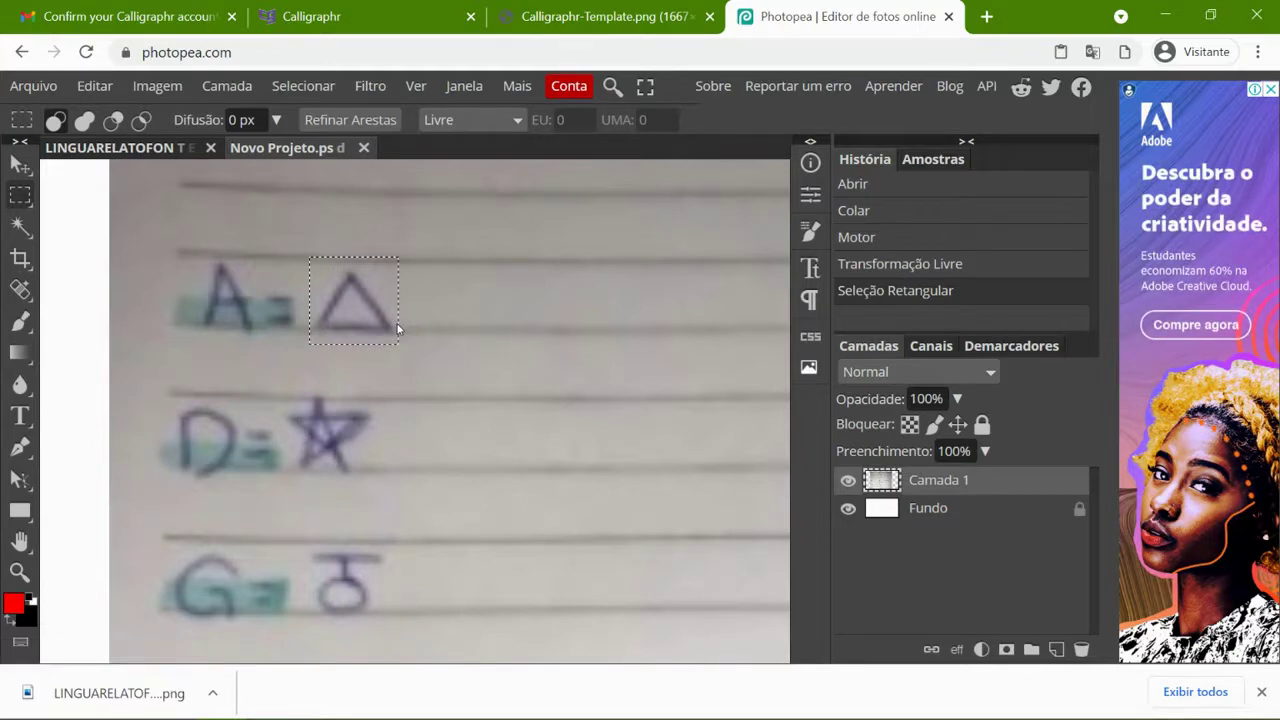
- Paste the triangle into the template, move it into cell A and enlarge it
{"action": "left_click", "coordinate": [116, 148]}
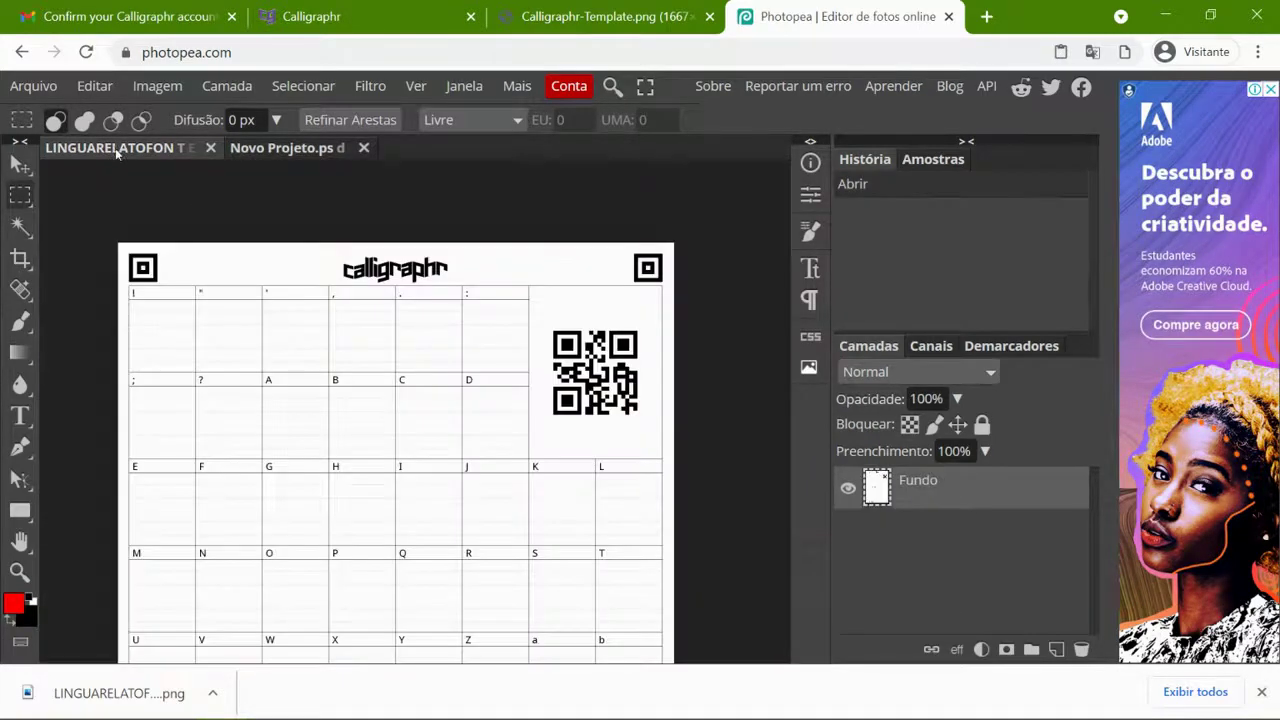
{"action": "key", "text": "ctrl+v"}
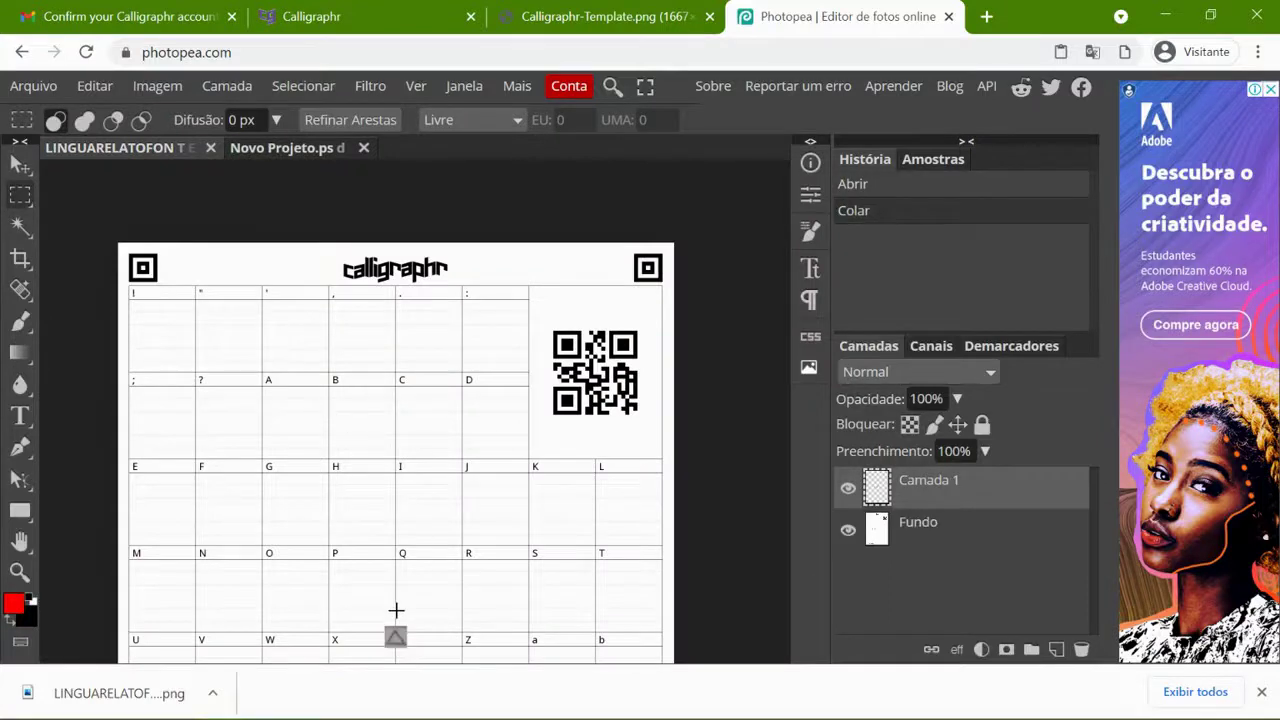
{"action": "key", "text": "v"}
{"action": "left_click_drag", "start_coordinate": [395, 636], "coordinate": [283, 408]}
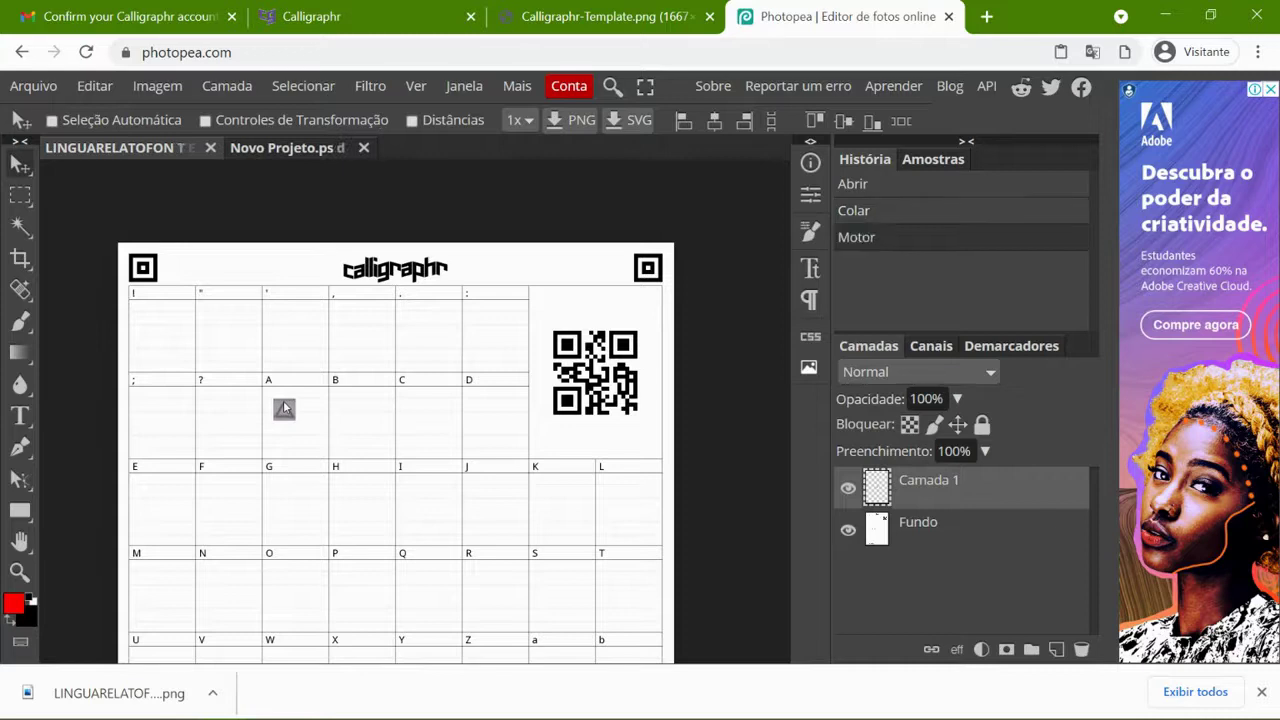
{"action": "key", "text": "ctrl+alt+t"}
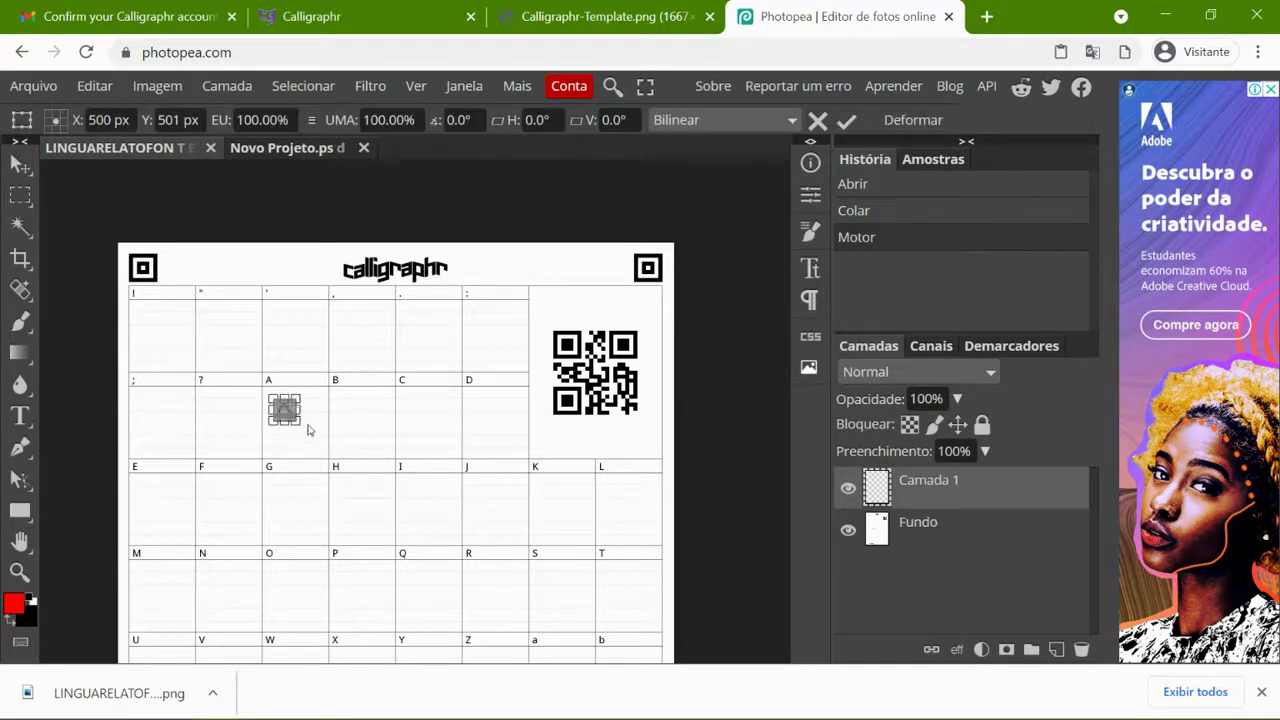
{"action": "left_click_drag", "start_coordinate": [301, 422], "coordinate": [311, 412]}
{"action": "key", "text": "Return"}
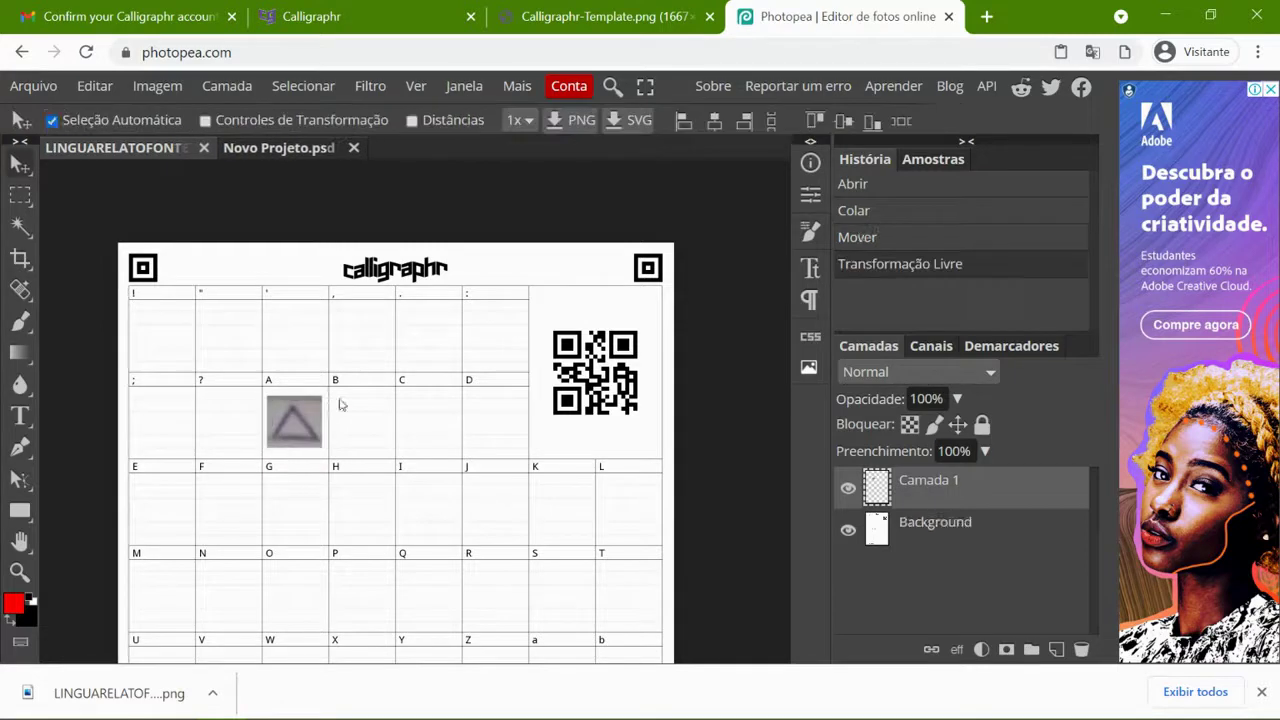
- Try Multiplicação blending on the template's triangle layer
{"action": "right_click", "coordinate": [943, 487]}
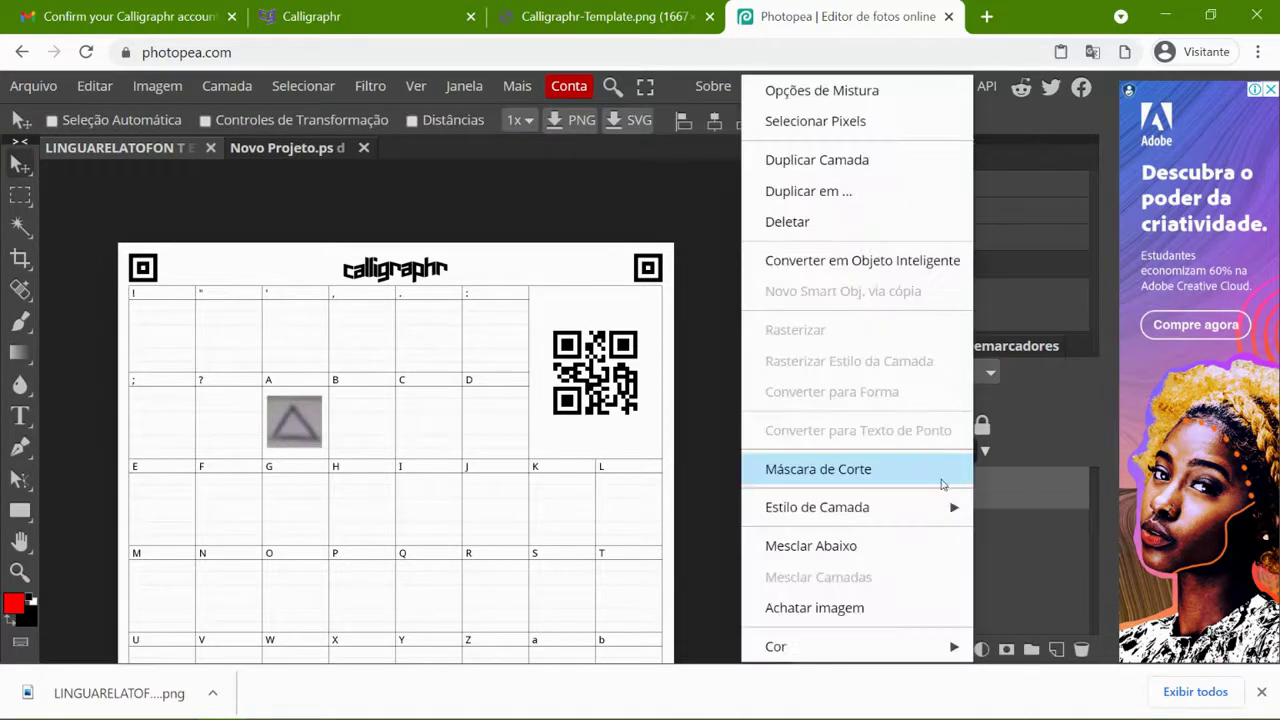
{"action": "left_click", "coordinate": [1034, 333]}
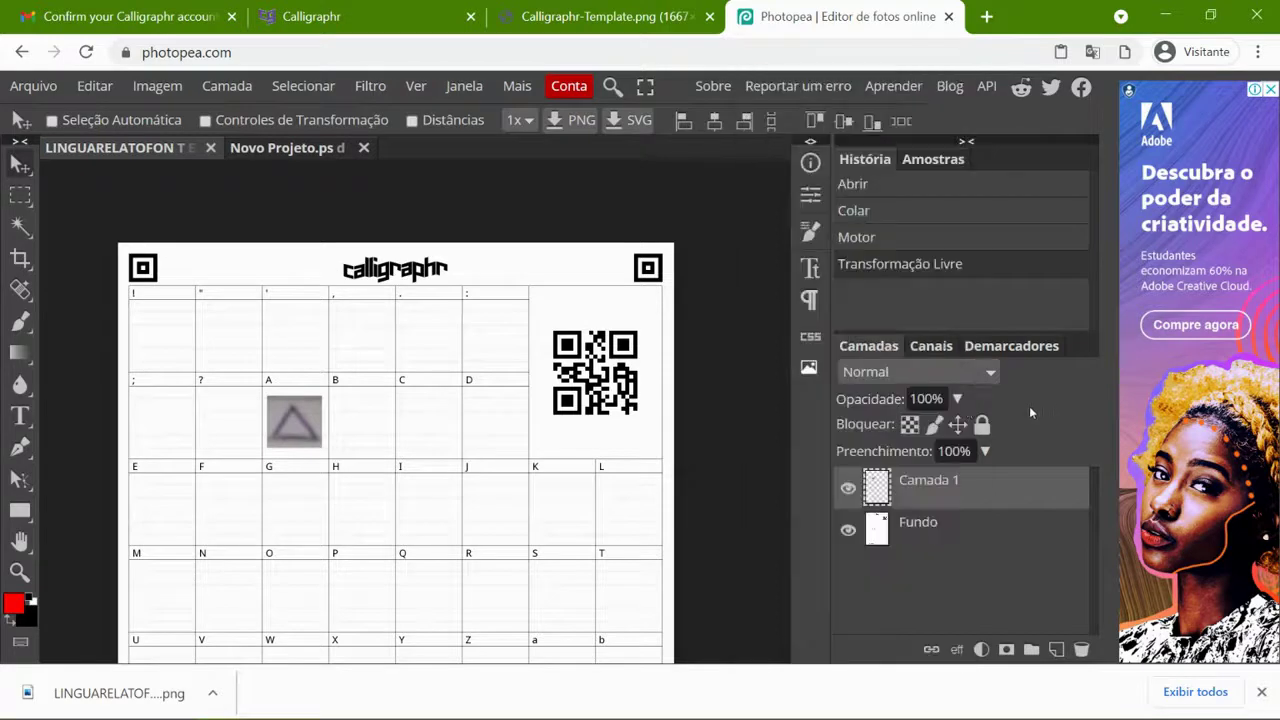
{"action": "left_click", "coordinate": [905, 372]}
{"action": "scroll", "coordinate": [905, 250], "scroll_direction": "down", "scroll_amount": 1}
{"action": "scroll", "coordinate": [905, 250], "scroll_direction": "down", "scroll_amount": 1}
{"action": "left_click", "coordinate": [920, 370]}
{"action": "left_click", "coordinate": [920, 370]}
{"action": "scroll", "coordinate": [880, 200], "scroll_direction": "down", "scroll_amount": 1}
{"action": "scroll", "coordinate": [880, 100], "scroll_direction": "up", "scroll_amount": 1}
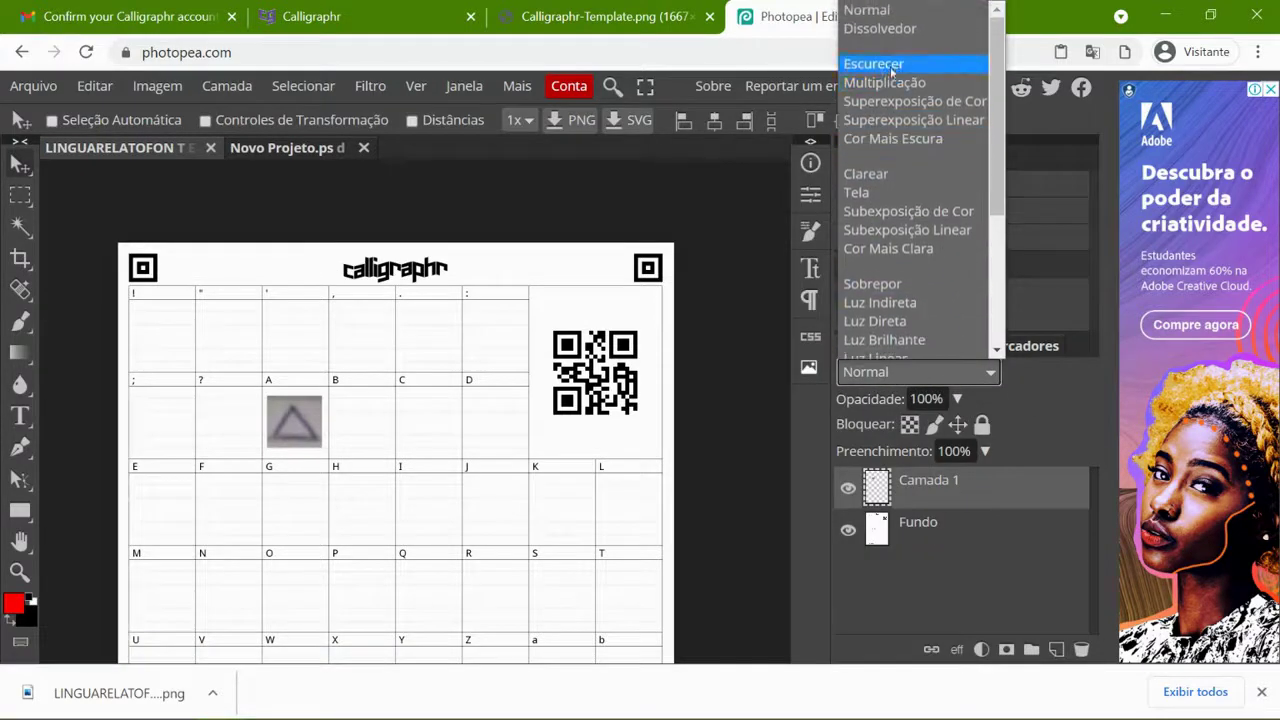
{"action": "left_click", "coordinate": [890, 82]}
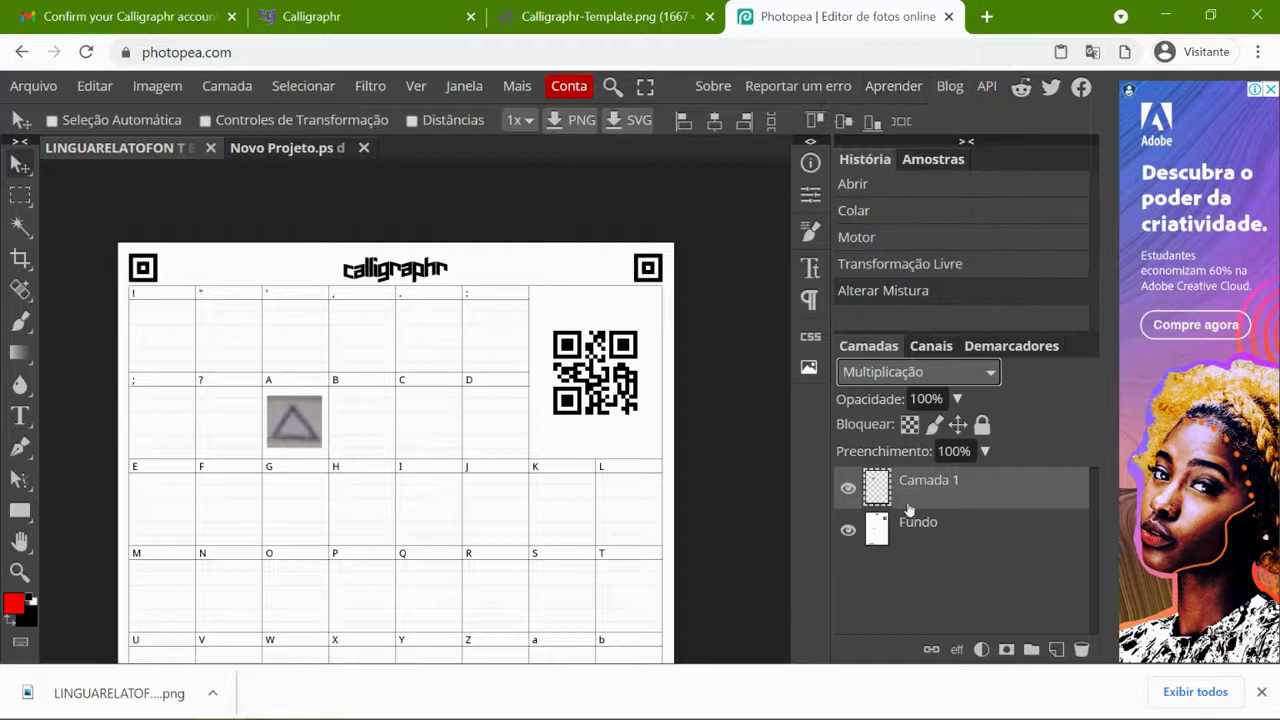
- Try Superexposição de Cor, Clarear and Cor Mais Clara, then return the layer to Normal
{"action": "left_click", "coordinate": [905, 372]}
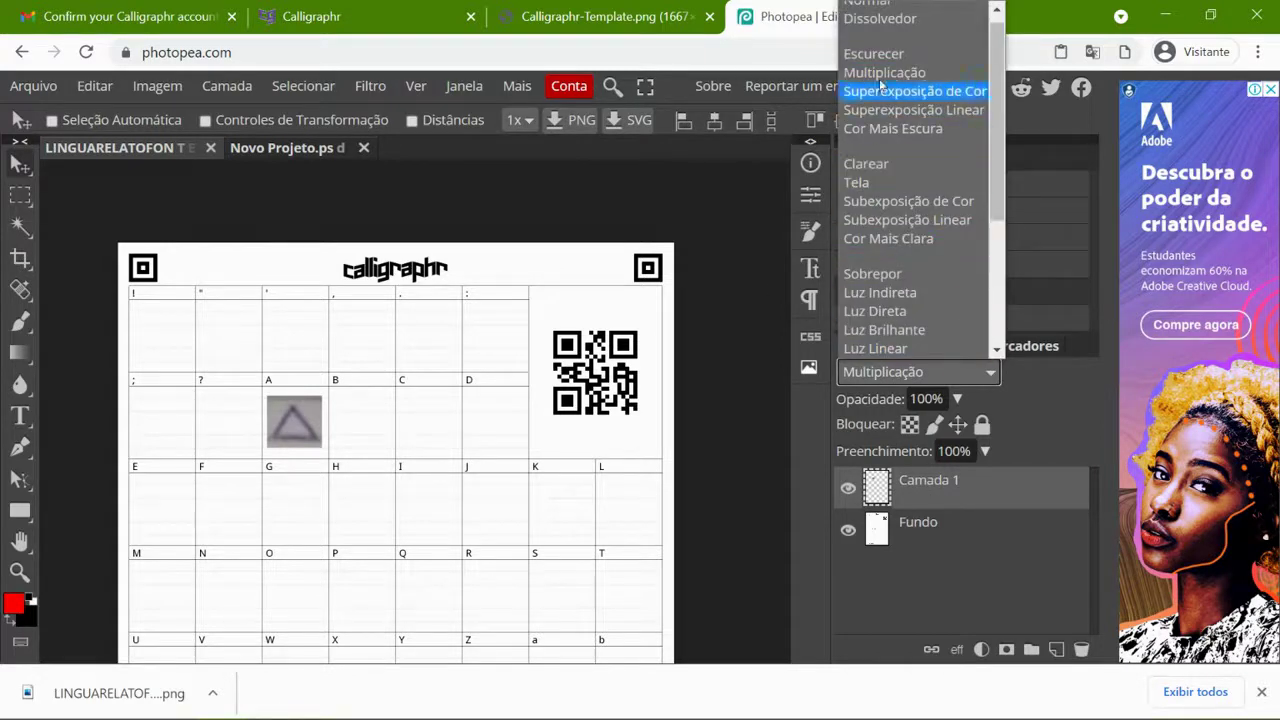
{"action": "left_click", "coordinate": [885, 92]}
{"action": "left_click", "coordinate": [918, 372]}
{"action": "key", "text": "Escape"}
{"action": "left_click", "coordinate": [918, 372]}
{"action": "left_click", "coordinate": [892, 180]}
{"action": "left_click", "coordinate": [897, 372]}
{"action": "left_click", "coordinate": [890, 217]}
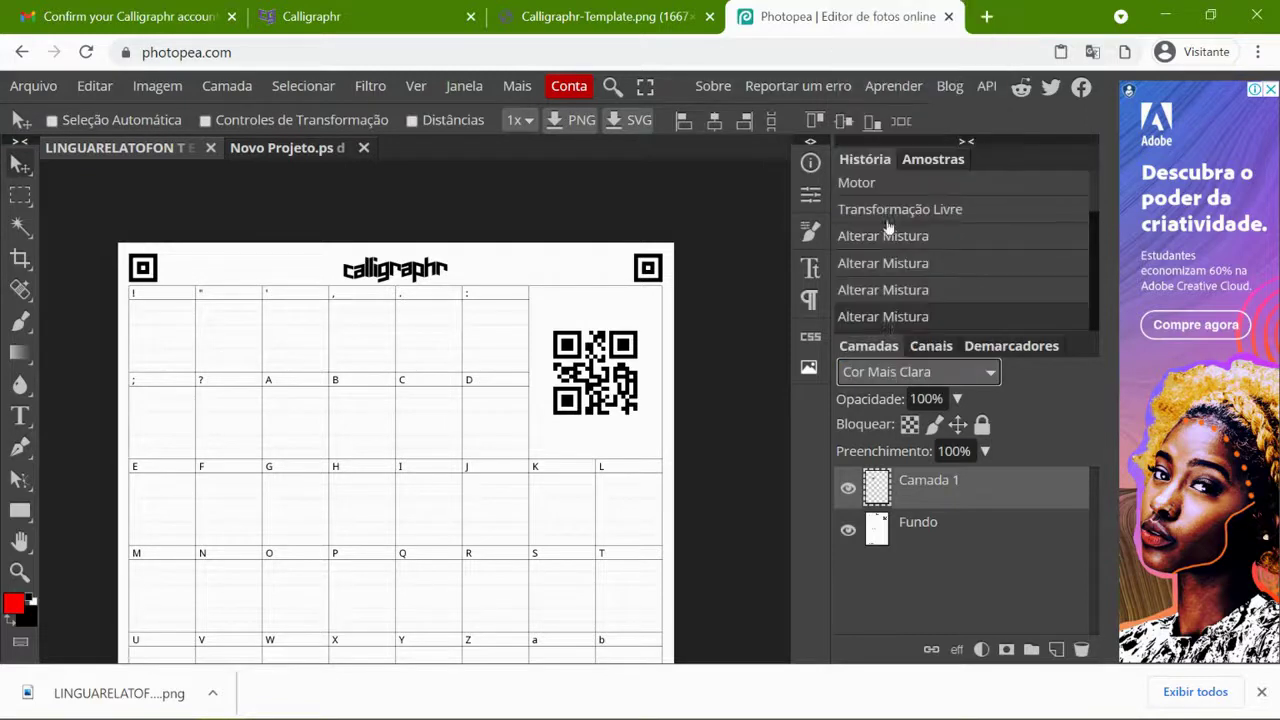
{"action": "left_click", "coordinate": [897, 372]}
{"action": "scroll", "coordinate": [893, 140], "scroll_direction": "up", "scroll_amount": 1}
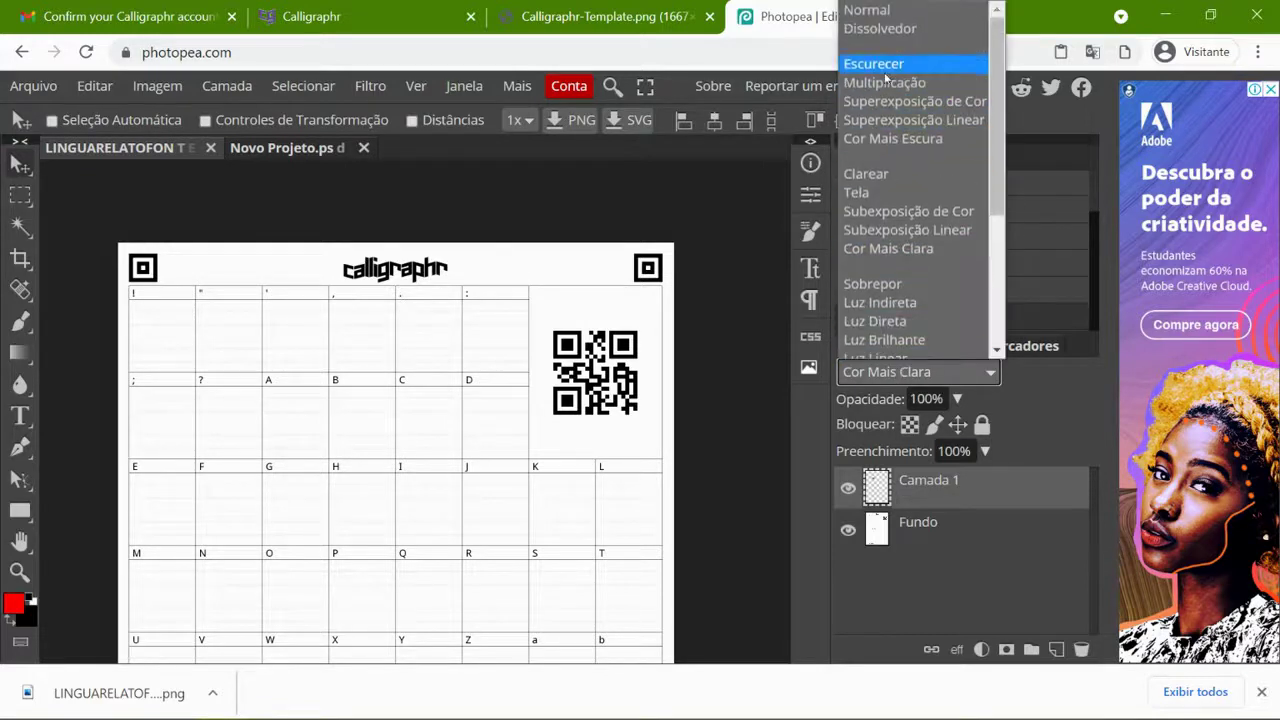
{"action": "left_click", "coordinate": [866, 10]}
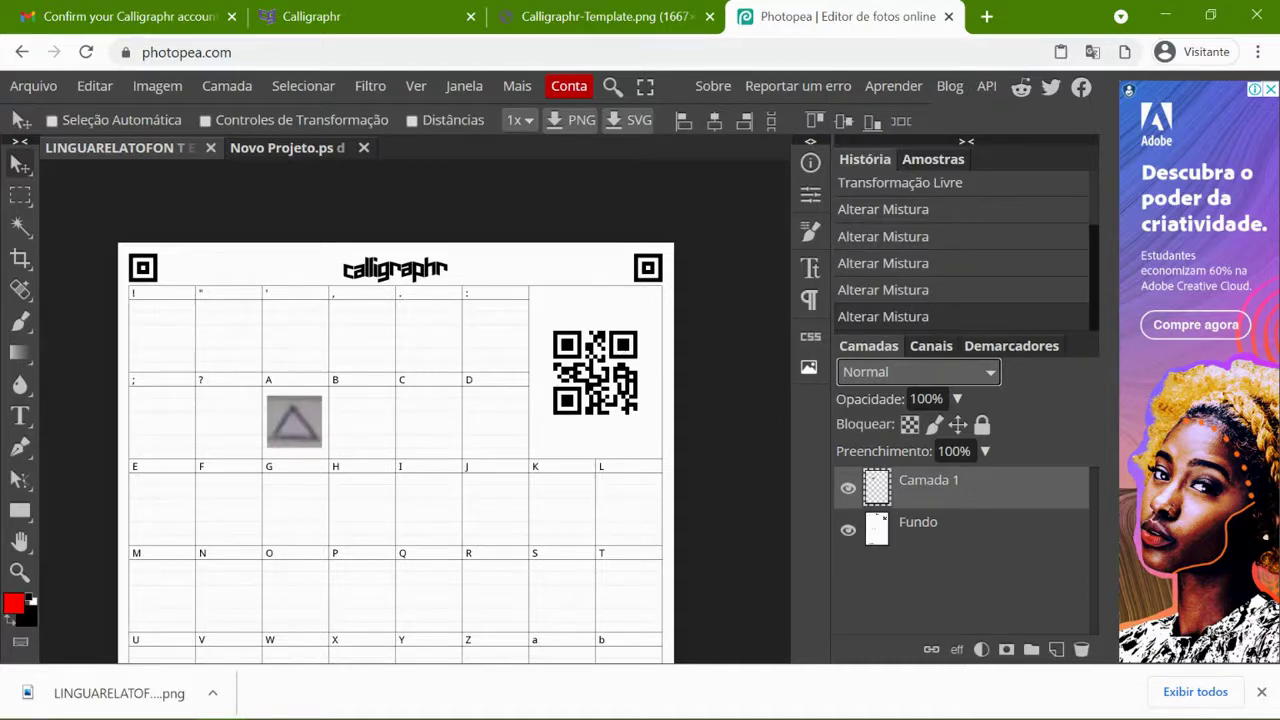
- Switch to the handwritten symbols photo, deselect, and choose the Rectangular Marquee tool
{"action": "left_click", "coordinate": [301, 155]}
{"action": "key", "text": "ctrl+d"}
{"action": "left_click", "coordinate": [20, 195]}
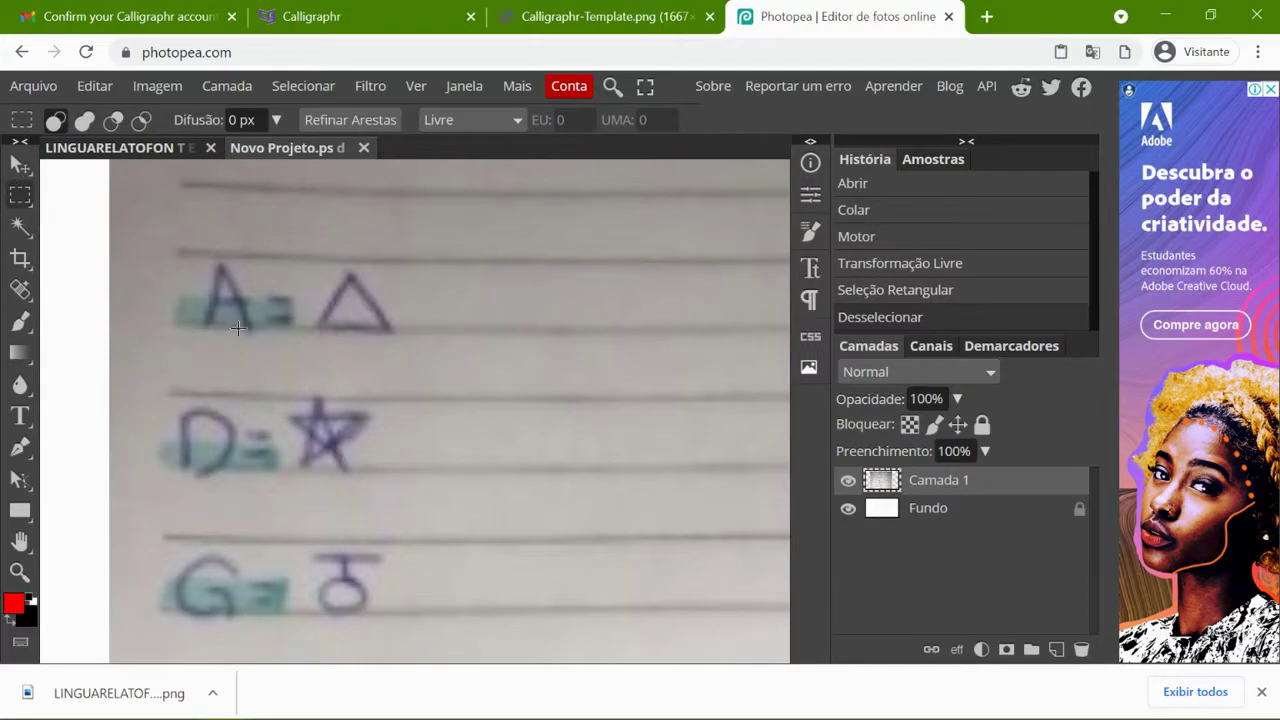
- Copy the handwritten star into the Novo Projeto template and enlarge it to about 180%
{"action": "left_click_drag", "start_coordinate": [282, 380], "coordinate": [388, 484]}
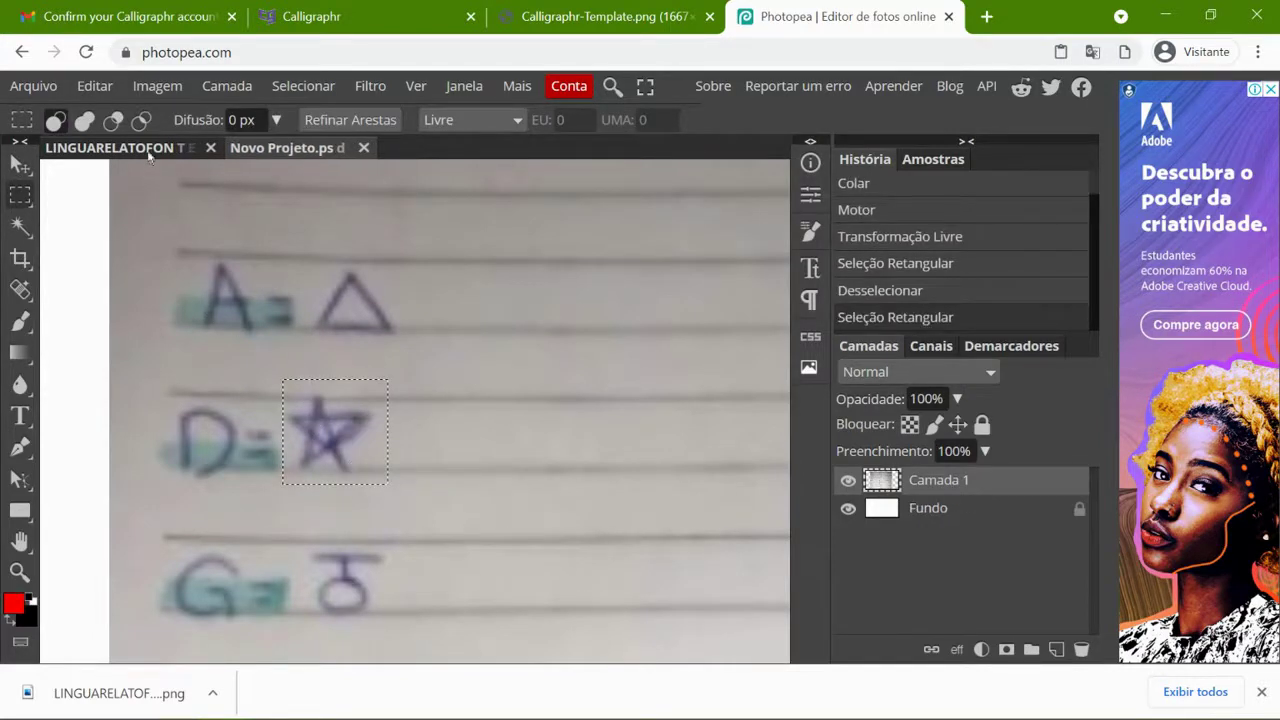
{"action": "left_click", "coordinate": [287, 148]}
{"action": "key", "text": "ctrl+v"}
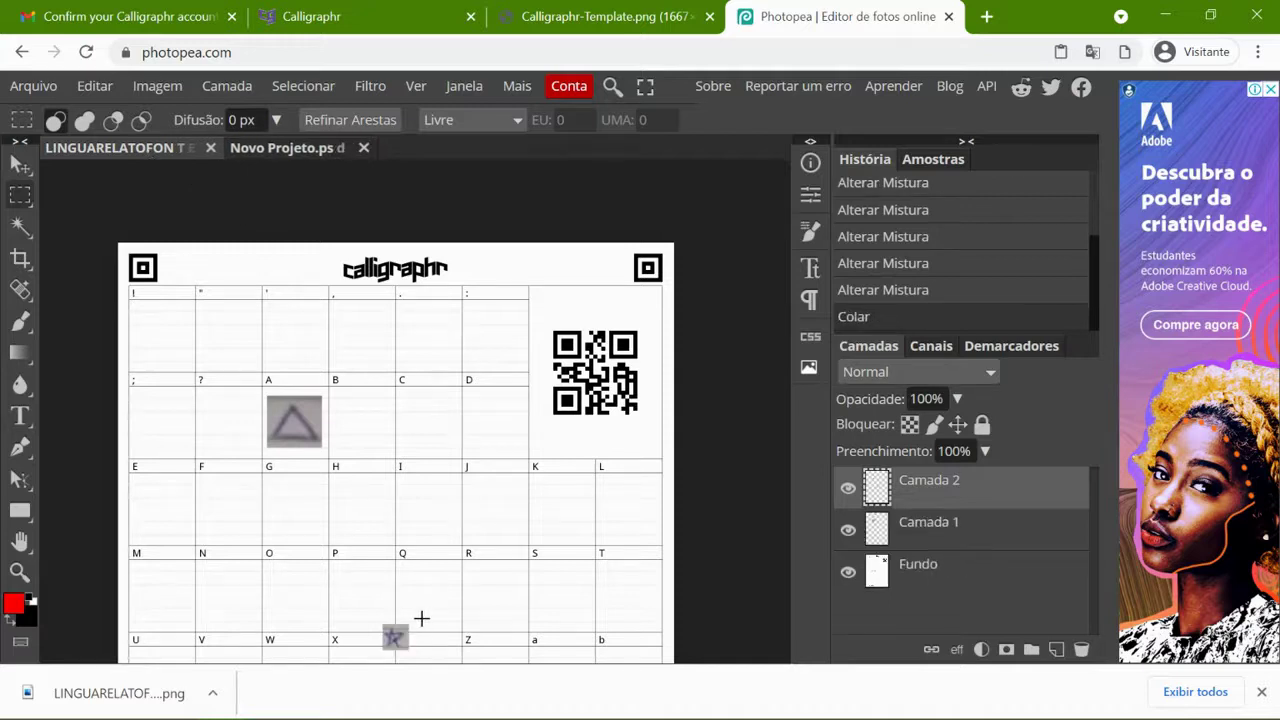
{"action": "key", "text": "alt+ctrl+t"}
{"action": "left_click_drag", "start_coordinate": [411, 620], "coordinate": [497, 423]}
{"action": "key", "text": "Return"}
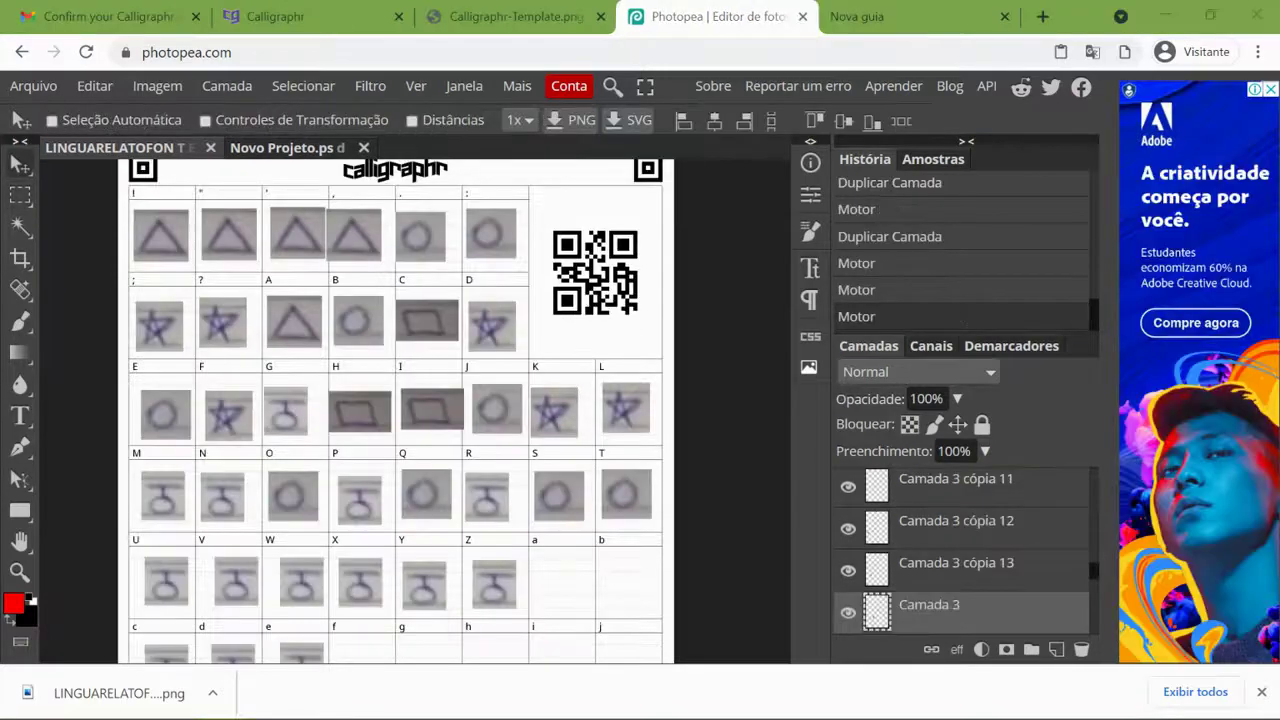
{"action": "scroll", "coordinate": [360, 385], "scroll_direction": "up", "scroll_amount": 2}
{"action": "scroll", "coordinate": [325, 405], "scroll_direction": "down", "scroll_amount": 2}
- Export the filled template as a PNG and save it from the Salvar para web dialog
{"action": "left_click", "coordinate": [35, 87]}
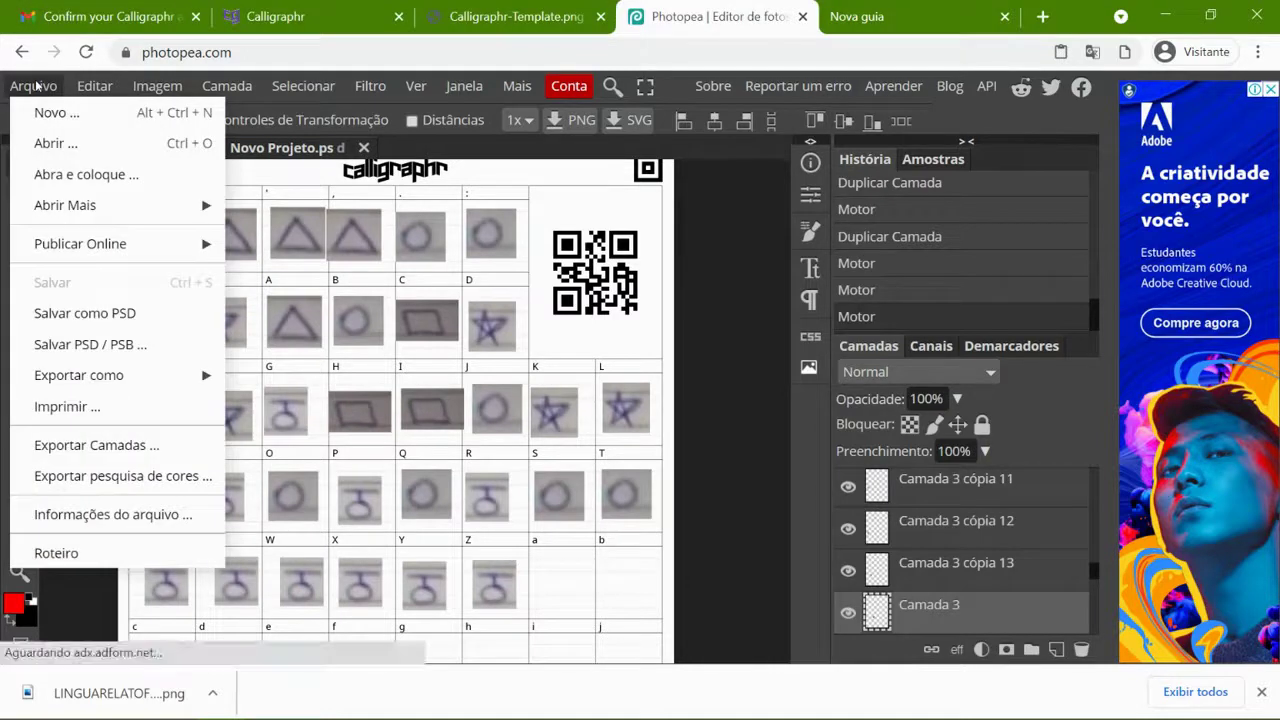
{"action": "mouse_move", "coordinate": [180, 376]}
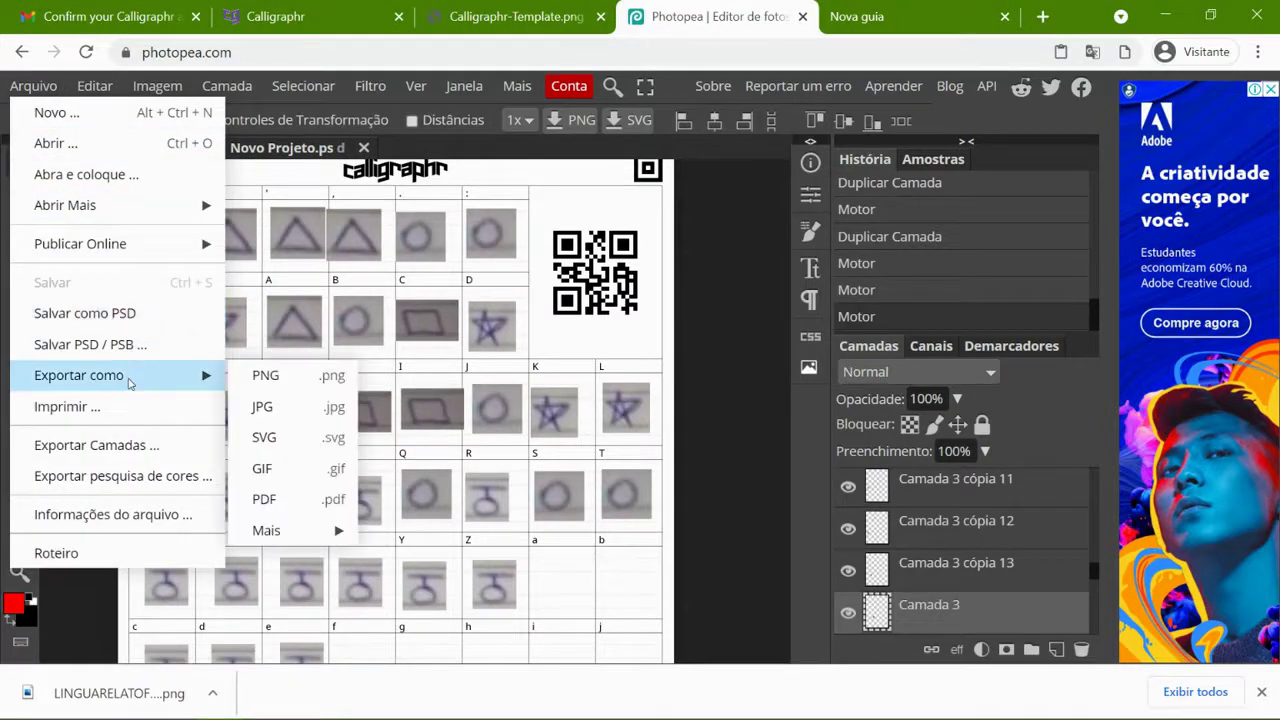
{"action": "left_click", "coordinate": [294, 378]}
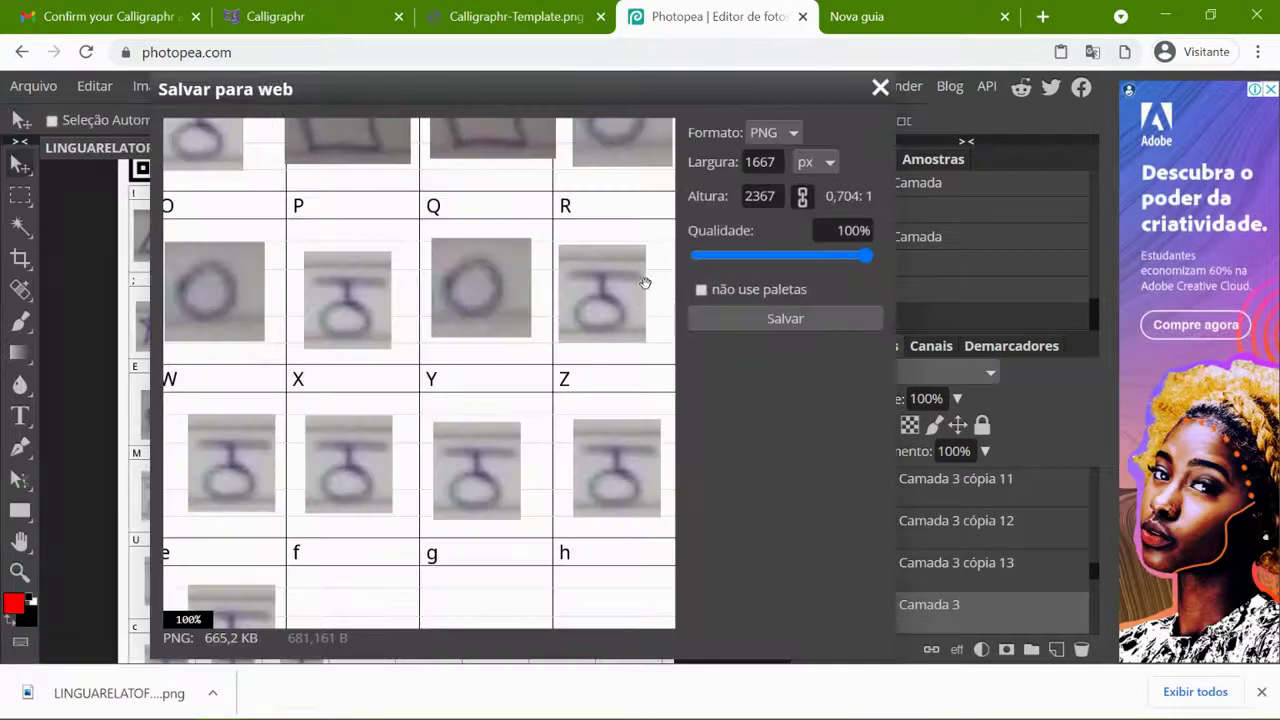
{"action": "left_click", "coordinate": [777, 318]}
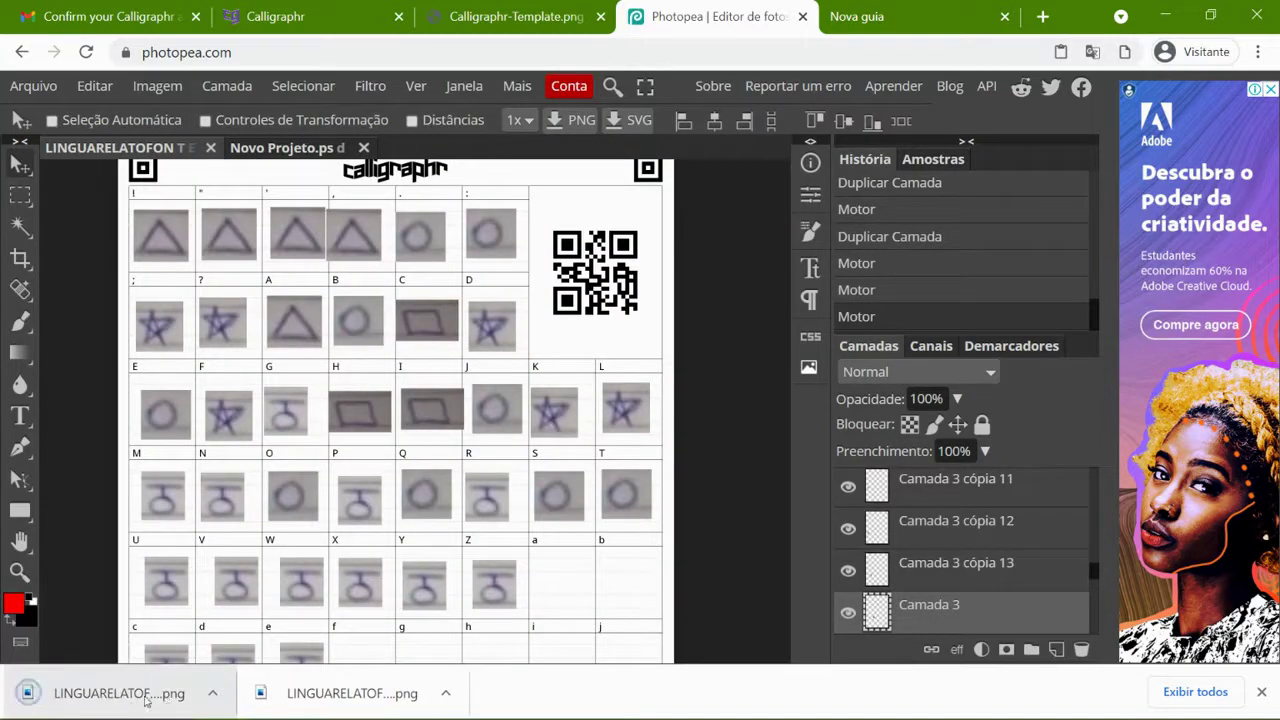
- Show LINGUARELATOFONTE (1).png in Downloads, then return to Calligraphr and close the template dialog
{"action": "left_click", "coordinate": [212, 693]}
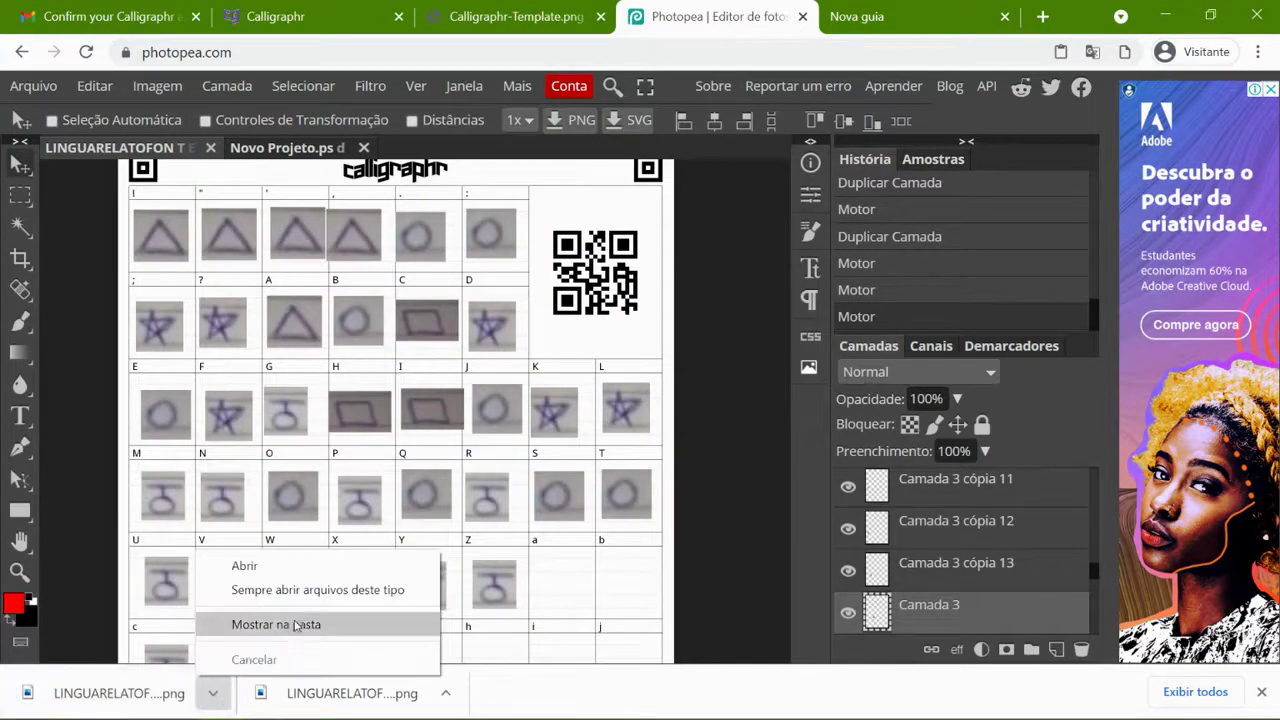
{"action": "left_click", "coordinate": [310, 622]}
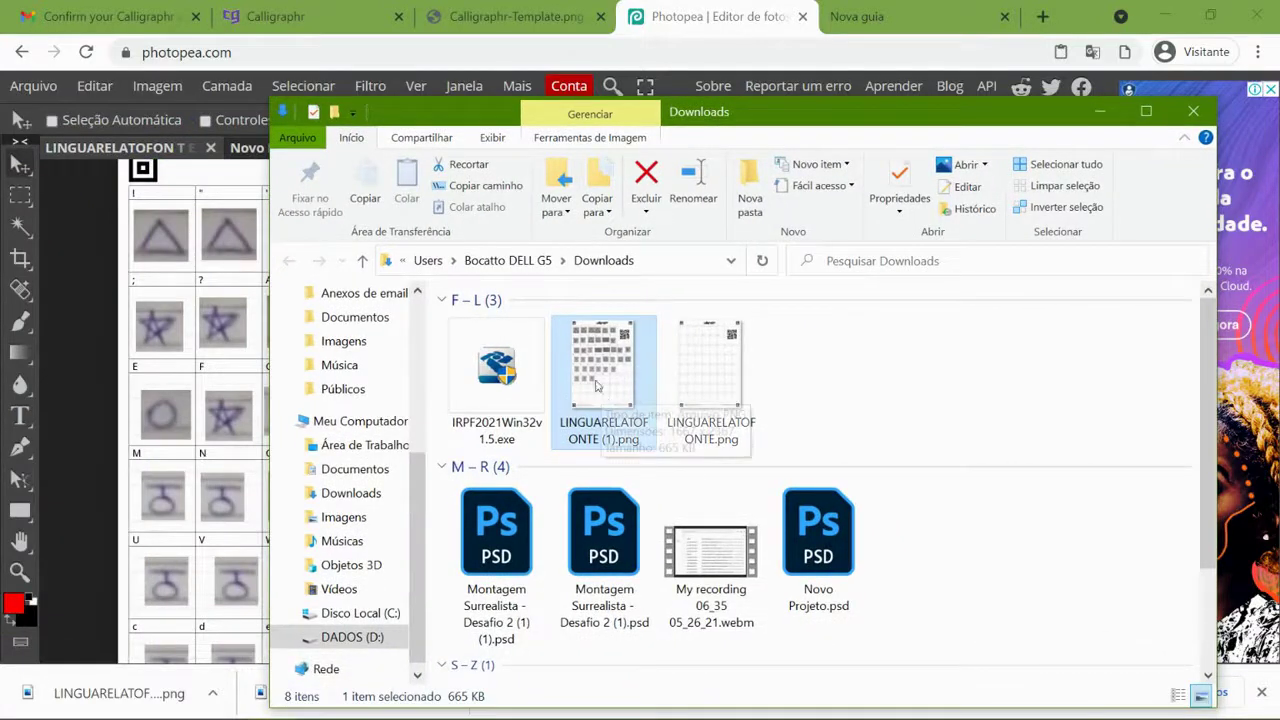
{"action": "left_click", "coordinate": [276, 15]}
{"action": "left_click", "coordinate": [658, 482]}
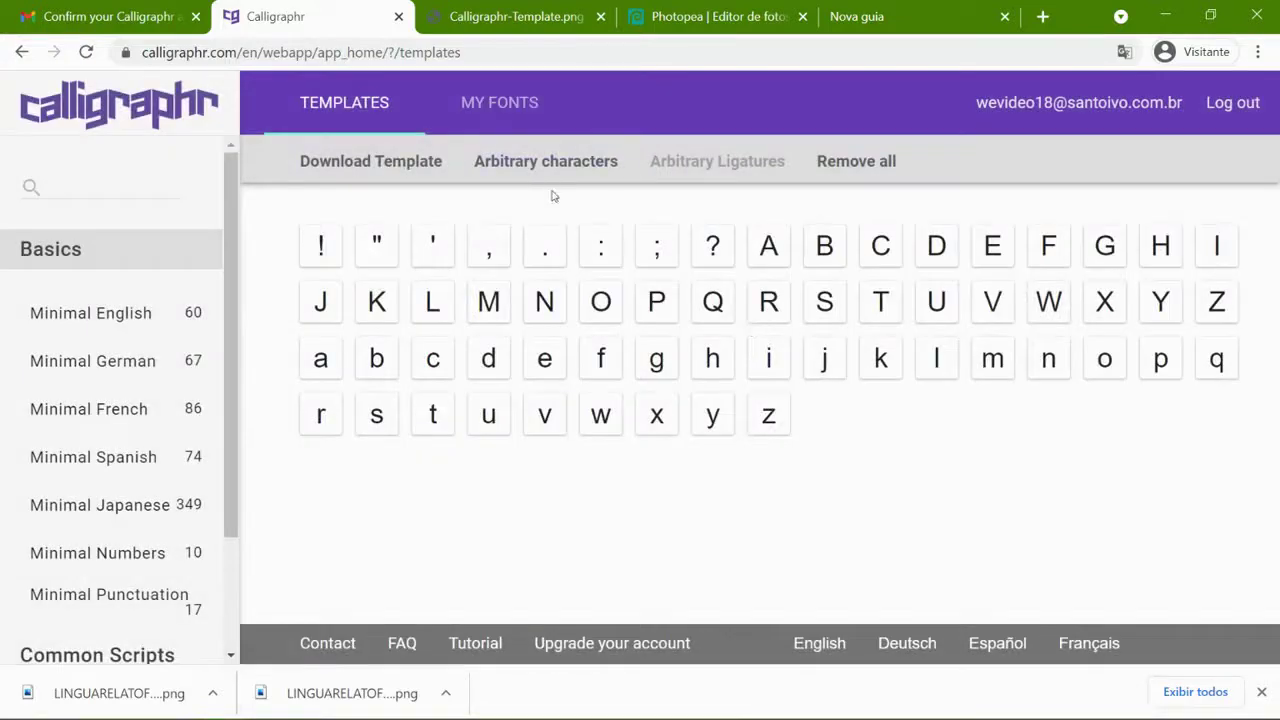
- Upload LINGUARELATOFONTE (1).png from Downloads as the filled-in template under My Fonts
{"action": "left_click", "coordinate": [496, 106]}
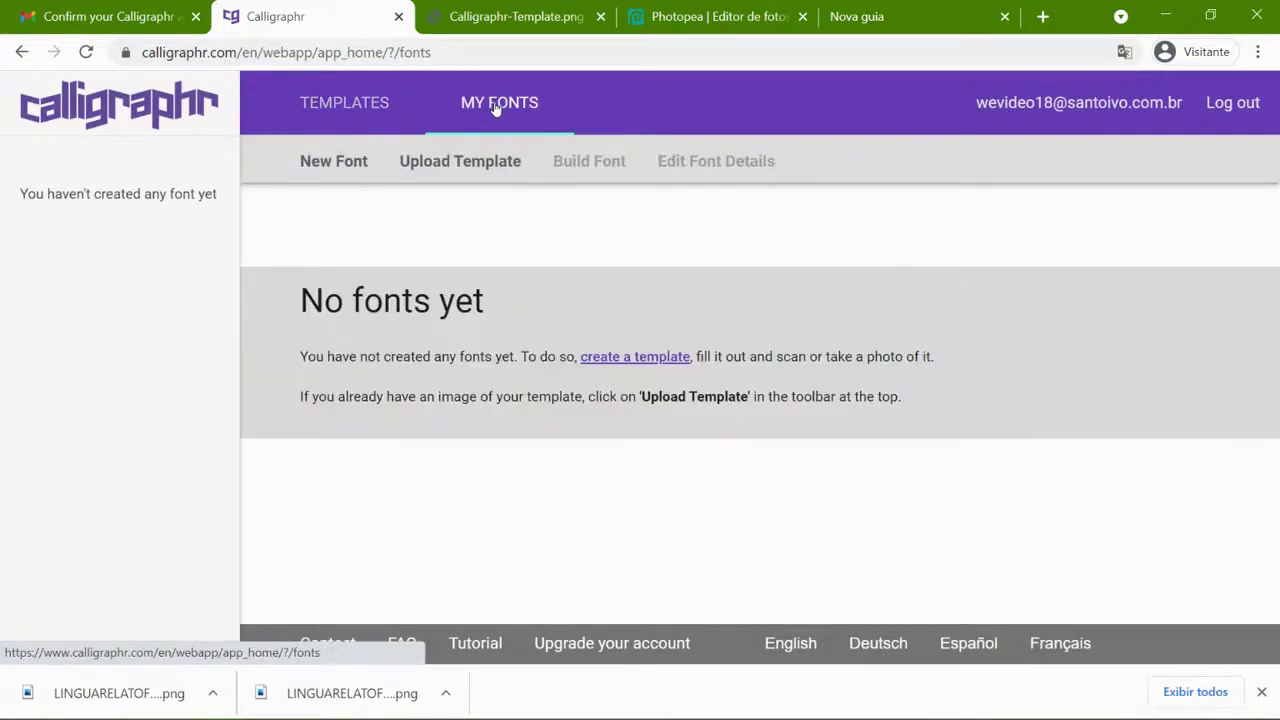
{"action": "left_click", "coordinate": [428, 166]}
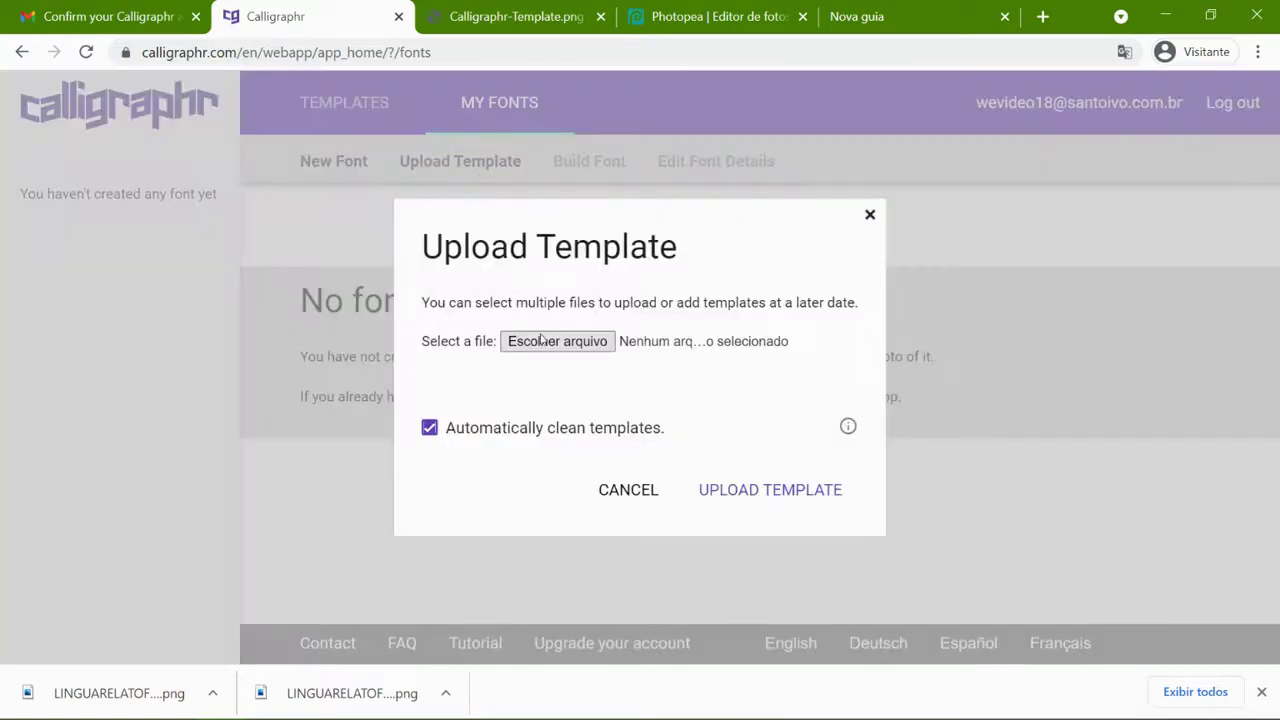
{"action": "left_click", "coordinate": [555, 341]}
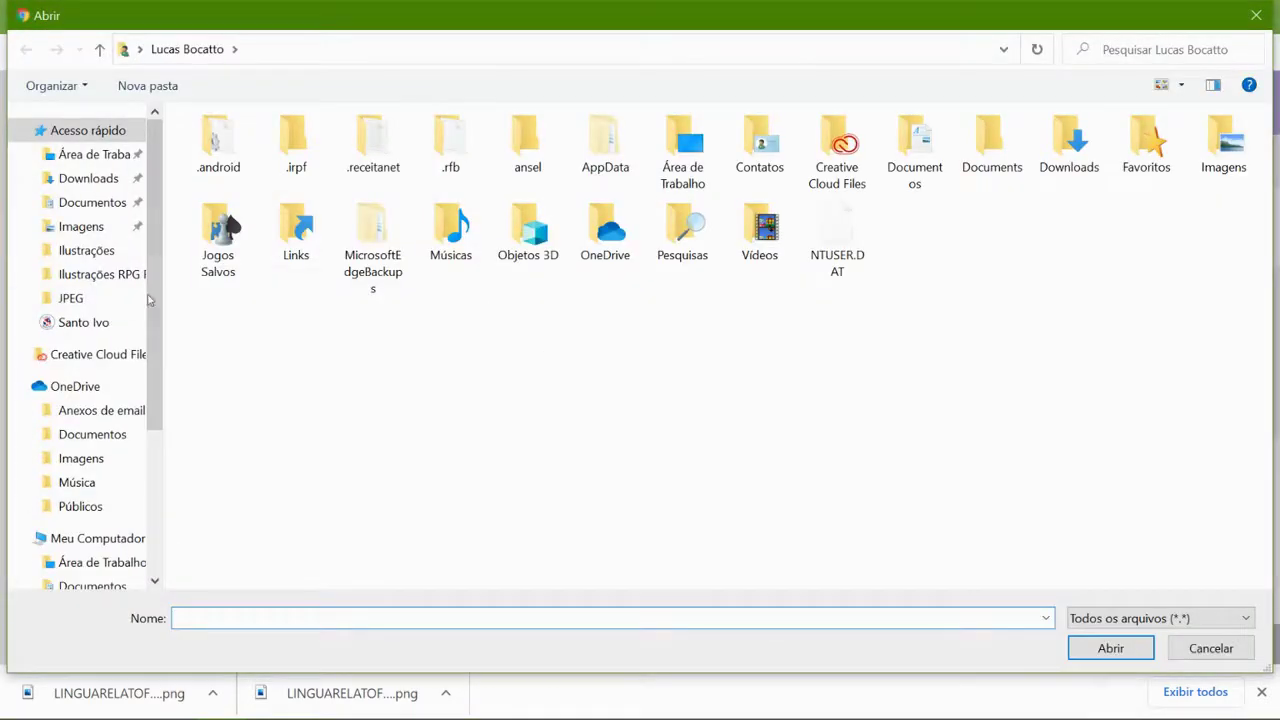
{"action": "left_click", "coordinate": [104, 179]}
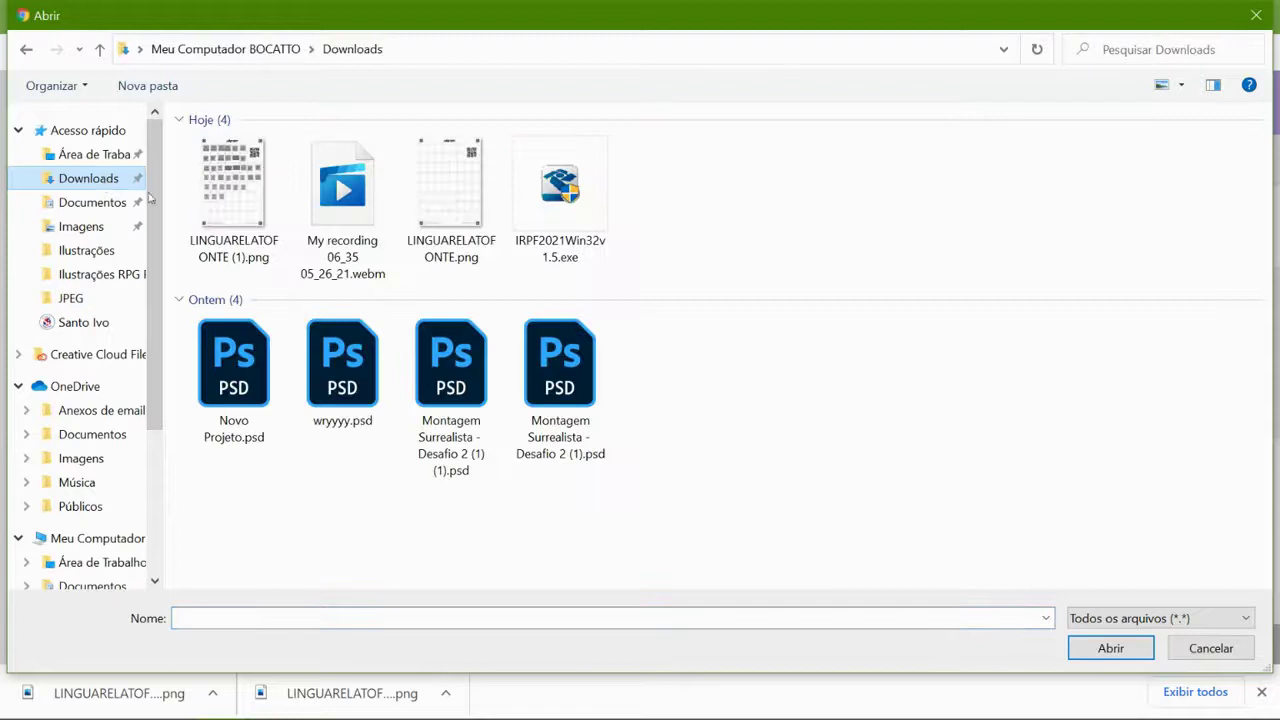
{"action": "left_click", "coordinate": [233, 175]}
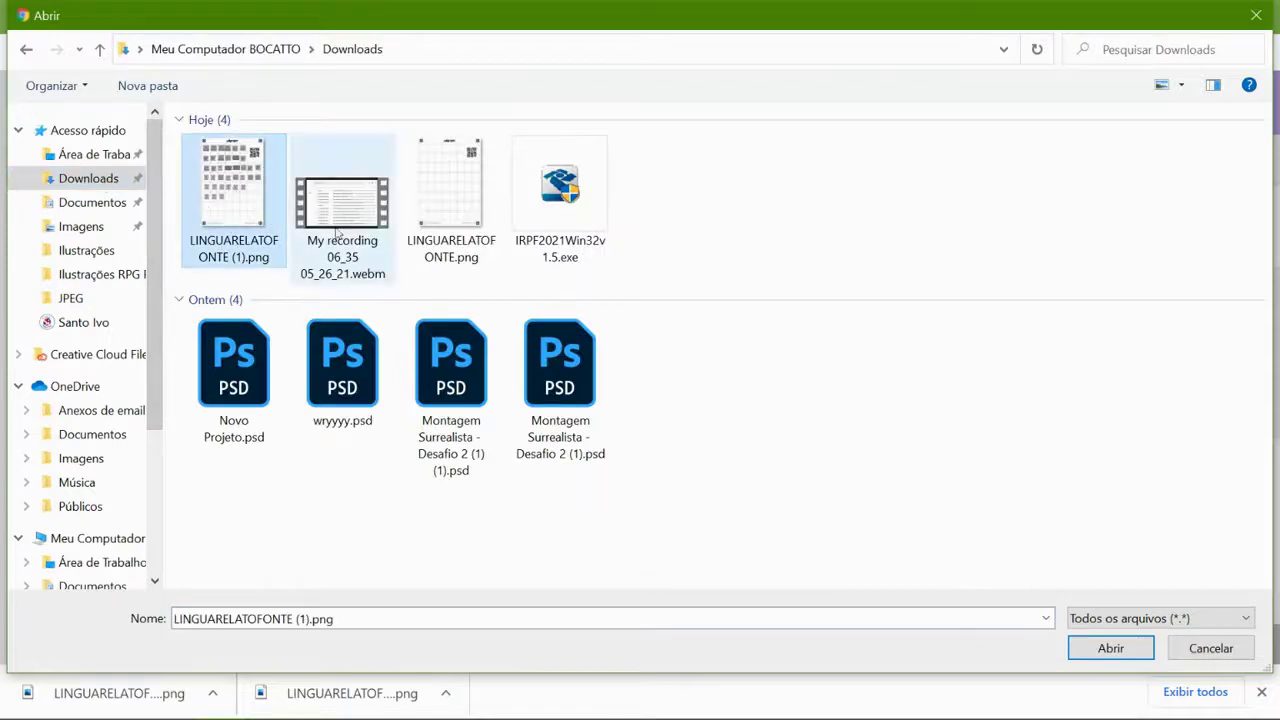
{"action": "left_click", "coordinate": [1110, 648]}
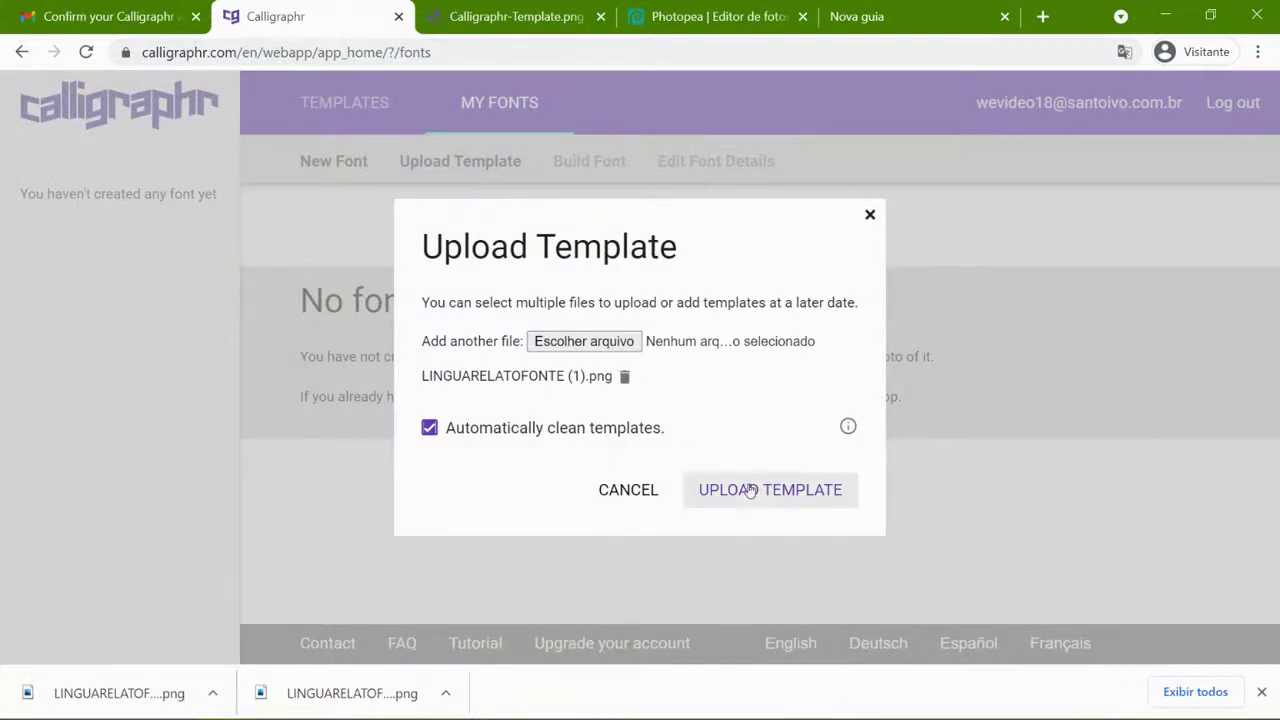
{"action": "left_click", "coordinate": [770, 492]}
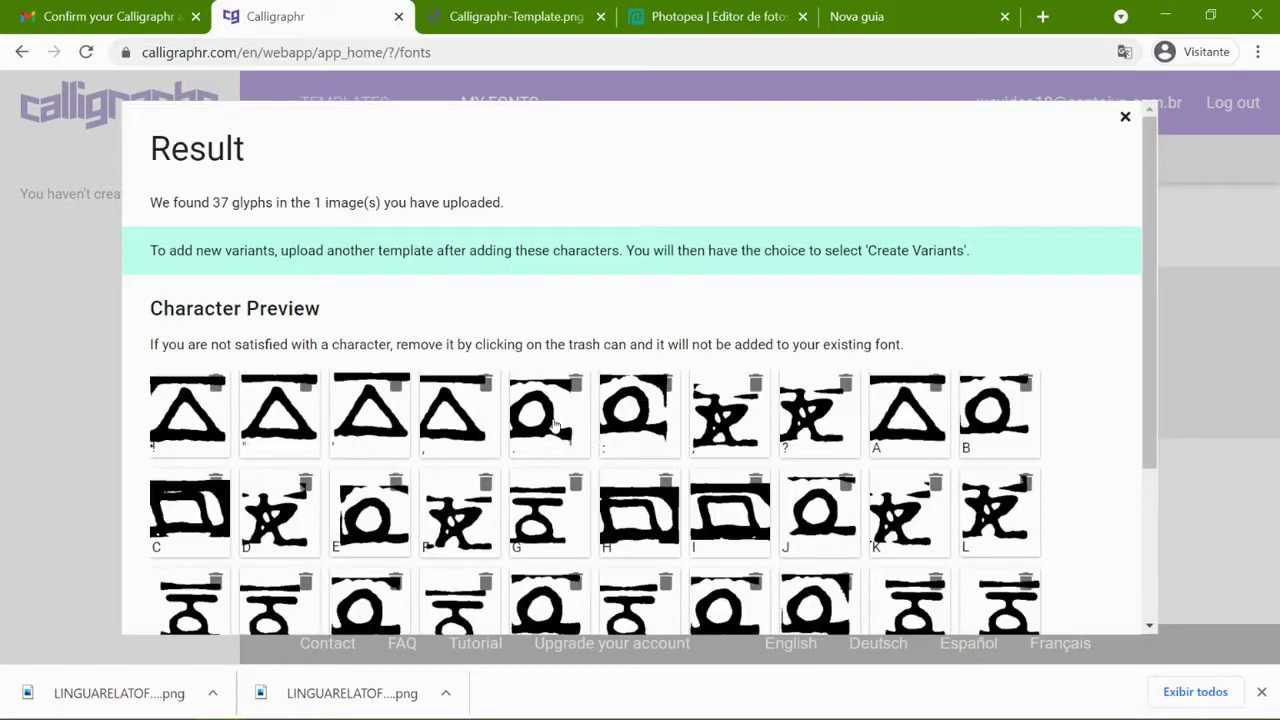
- Add the glyphs found in the uploaded template to MyFont
{"action": "scroll", "coordinate": [462, 400], "scroll_direction": "down", "scroll_amount": 3}
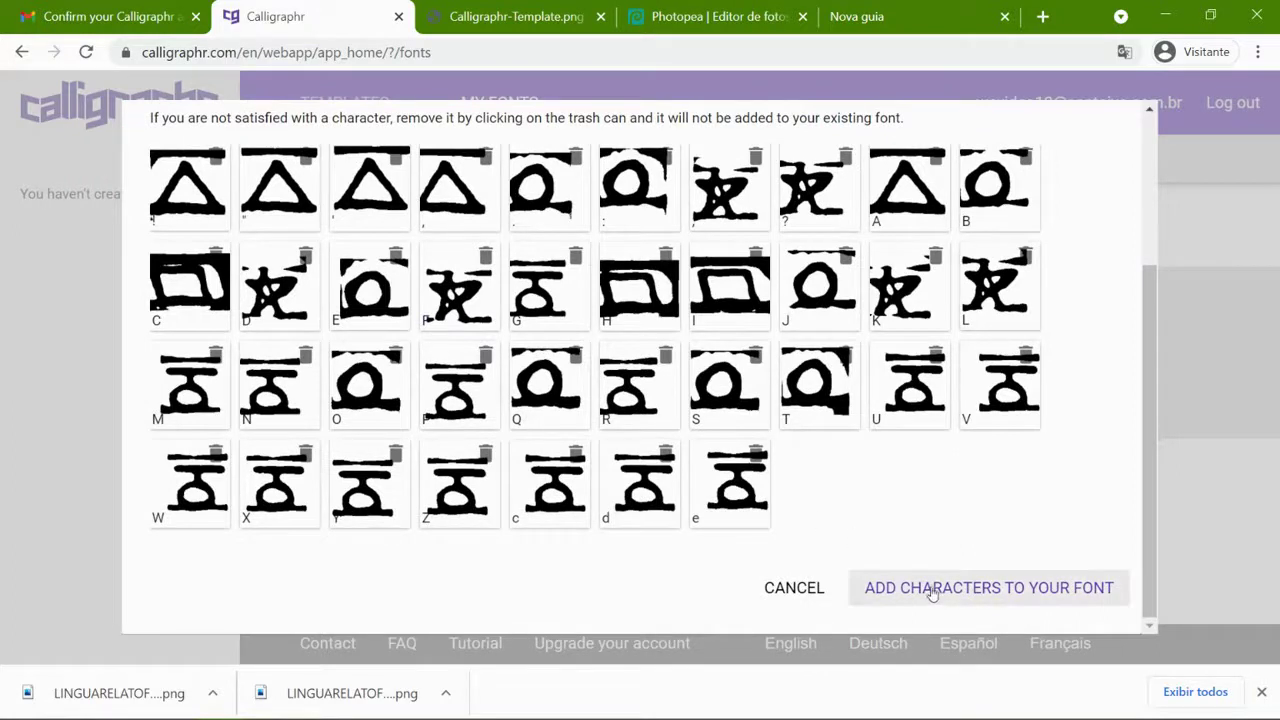
{"action": "left_click", "coordinate": [995, 590]}
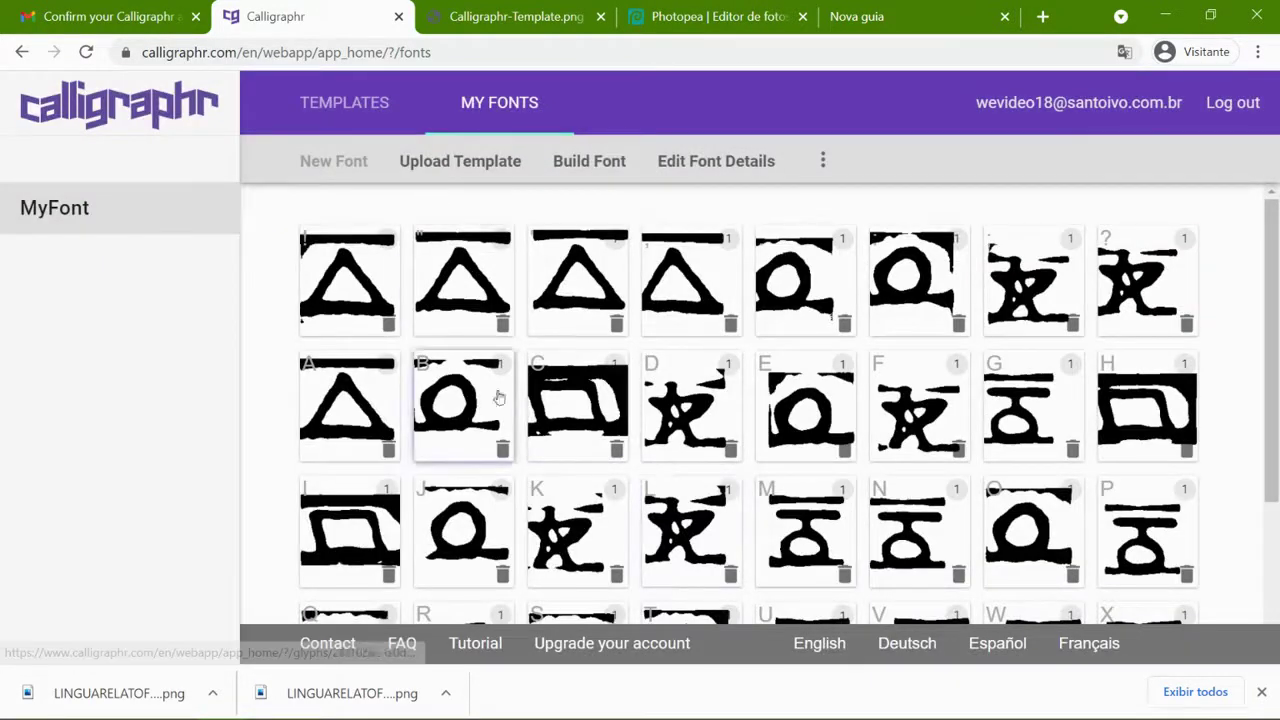
{"action": "scroll", "coordinate": [688, 390], "scroll_direction": "down", "scroll_amount": 3}
{"action": "scroll", "coordinate": [693, 398], "scroll_direction": "up", "scroll_amount": 3}
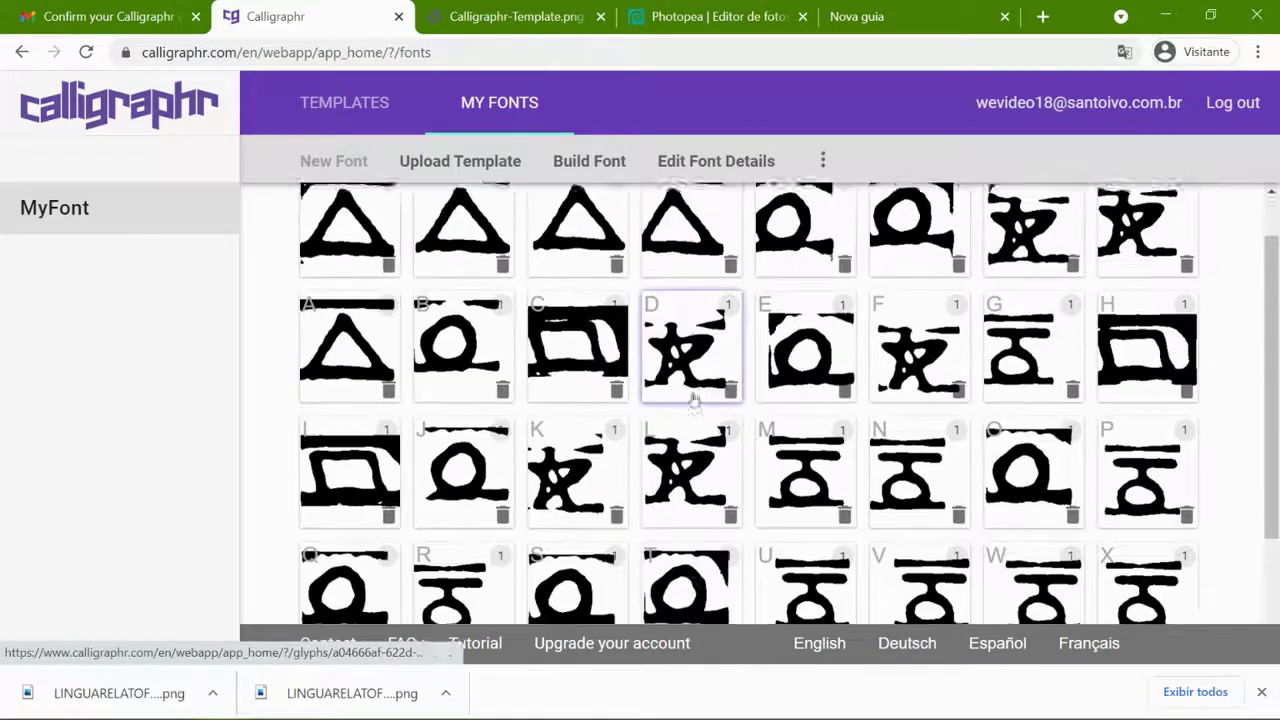
- Review the font details and extra options without changes, then start building the font
{"action": "left_click", "coordinate": [716, 161]}
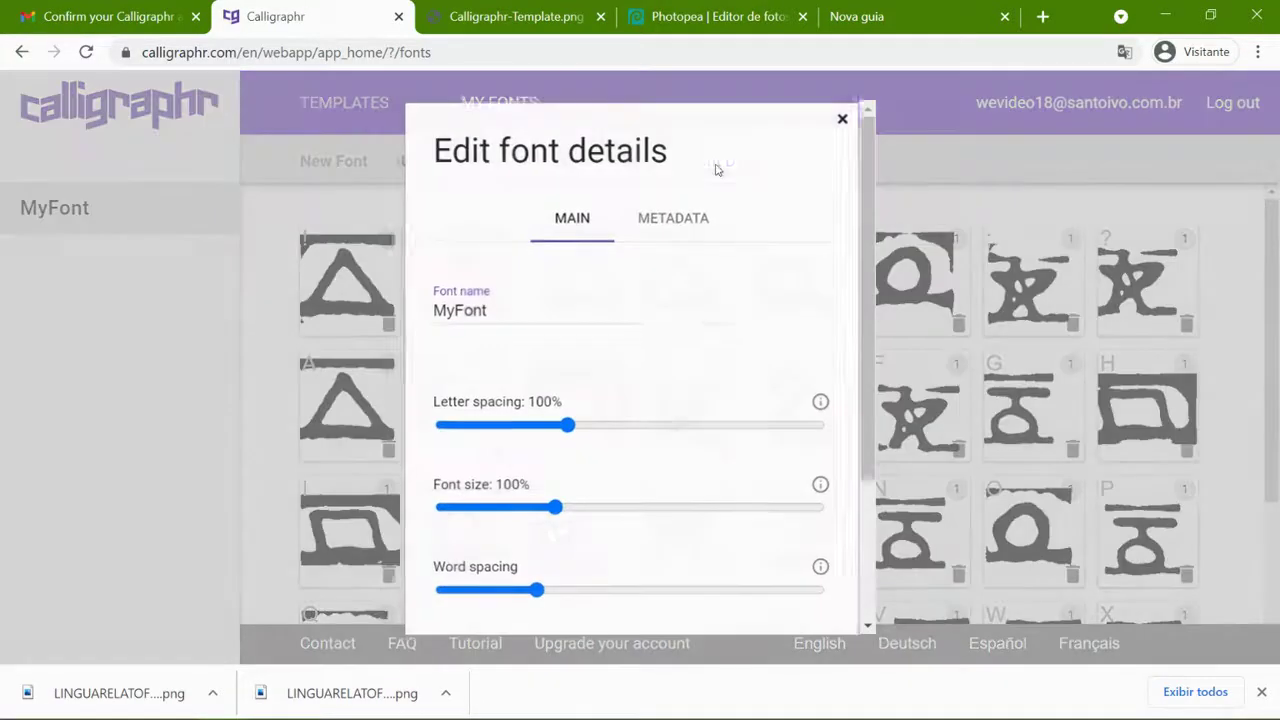
{"action": "scroll", "coordinate": [554, 517], "scroll_direction": "down", "scroll_amount": 3}
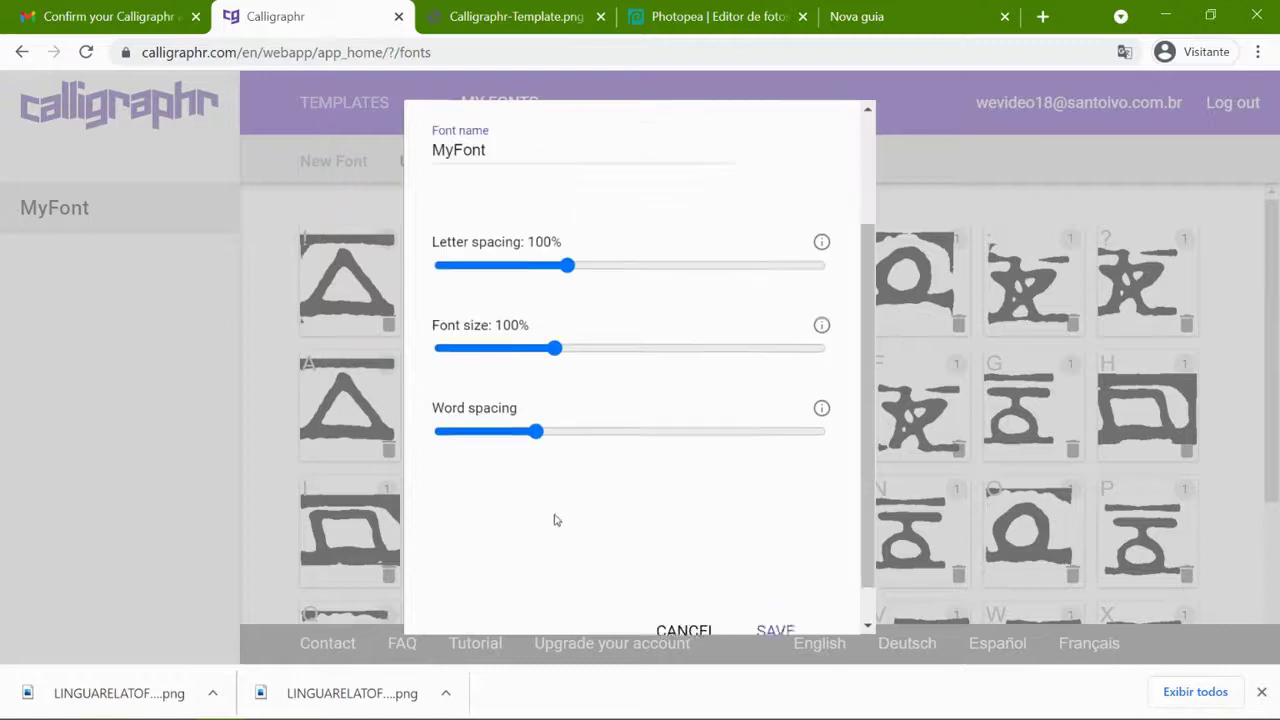
{"action": "left_click", "coordinate": [714, 592]}
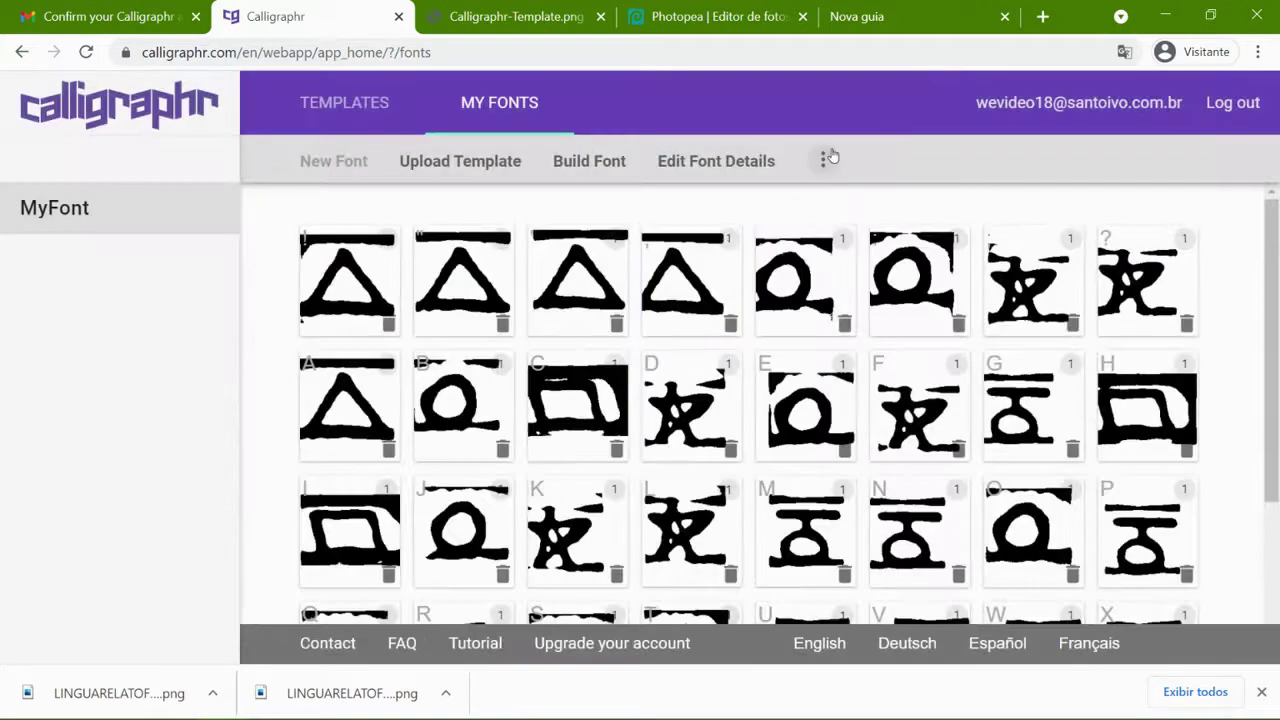
{"action": "left_click", "coordinate": [823, 160]}
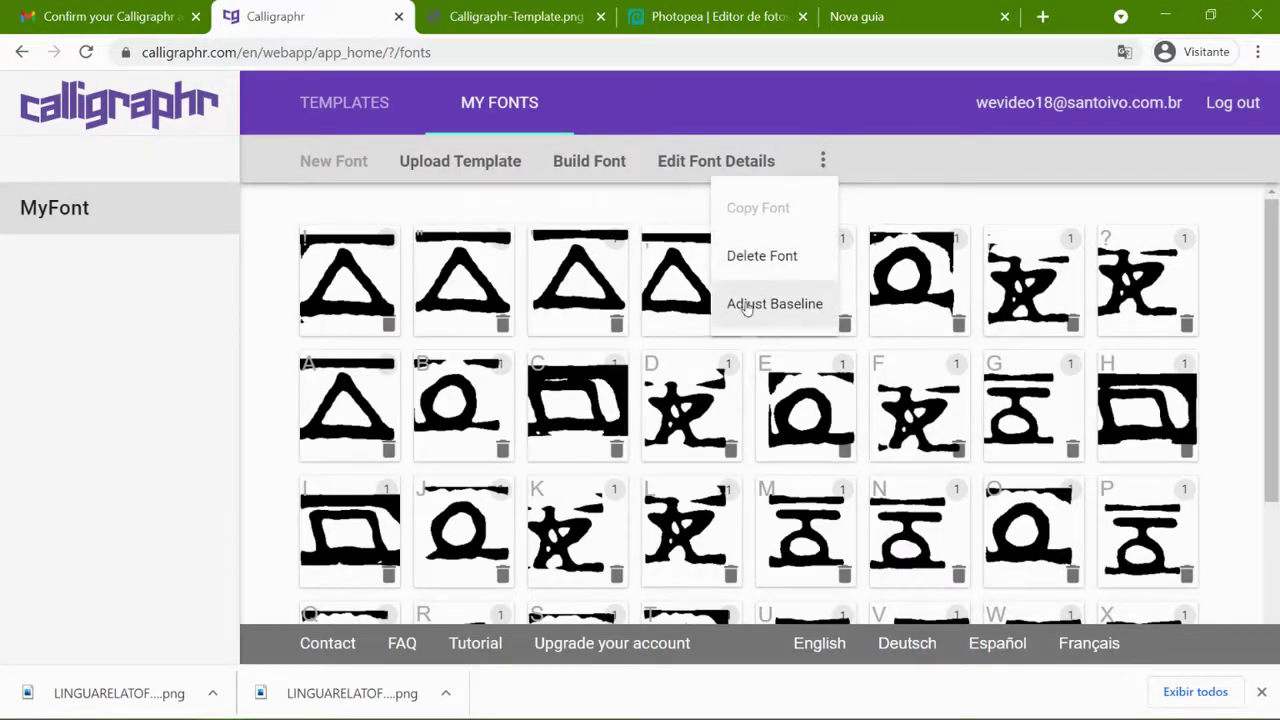
{"action": "left_click", "coordinate": [618, 206]}
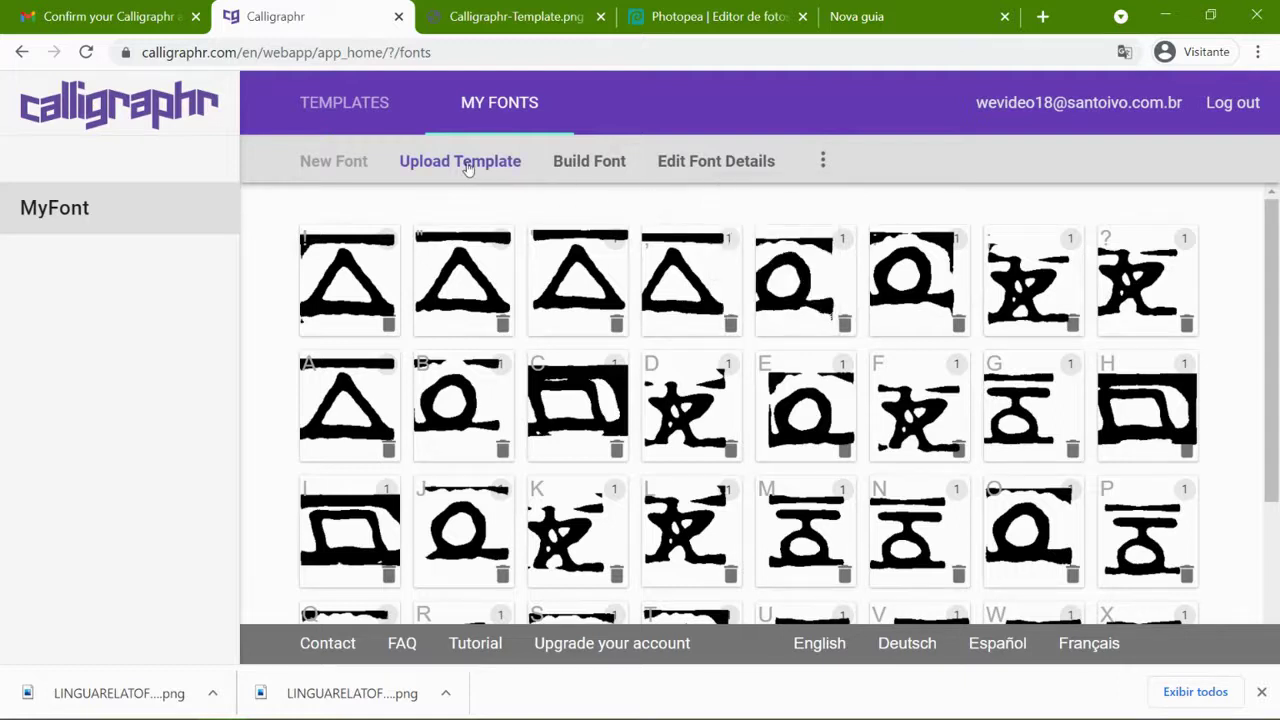
{"action": "left_click", "coordinate": [593, 171]}
- Rename the font from MyFont to EstáliaFonteModelo and build it
{"action": "left_click_drag", "start_coordinate": [567, 337], "coordinate": [464, 346]}
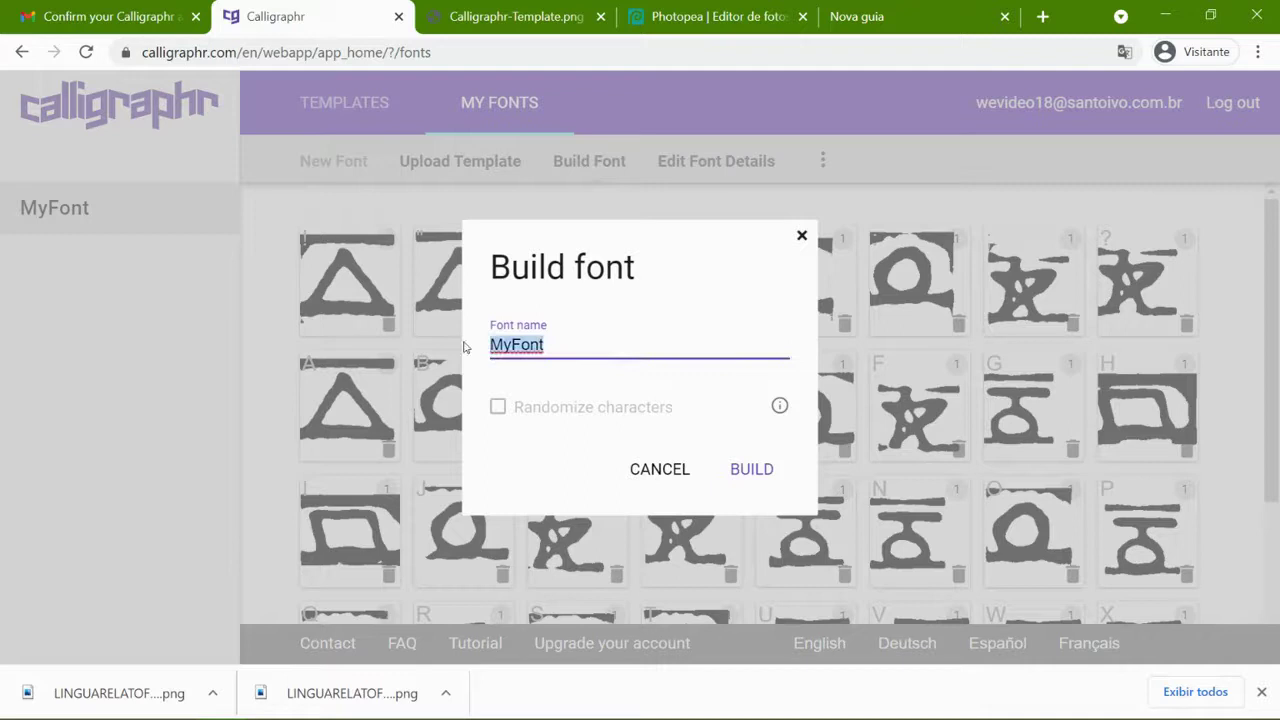
{"action": "type", "text": "E"}
{"action": "type", "text": "nte"}
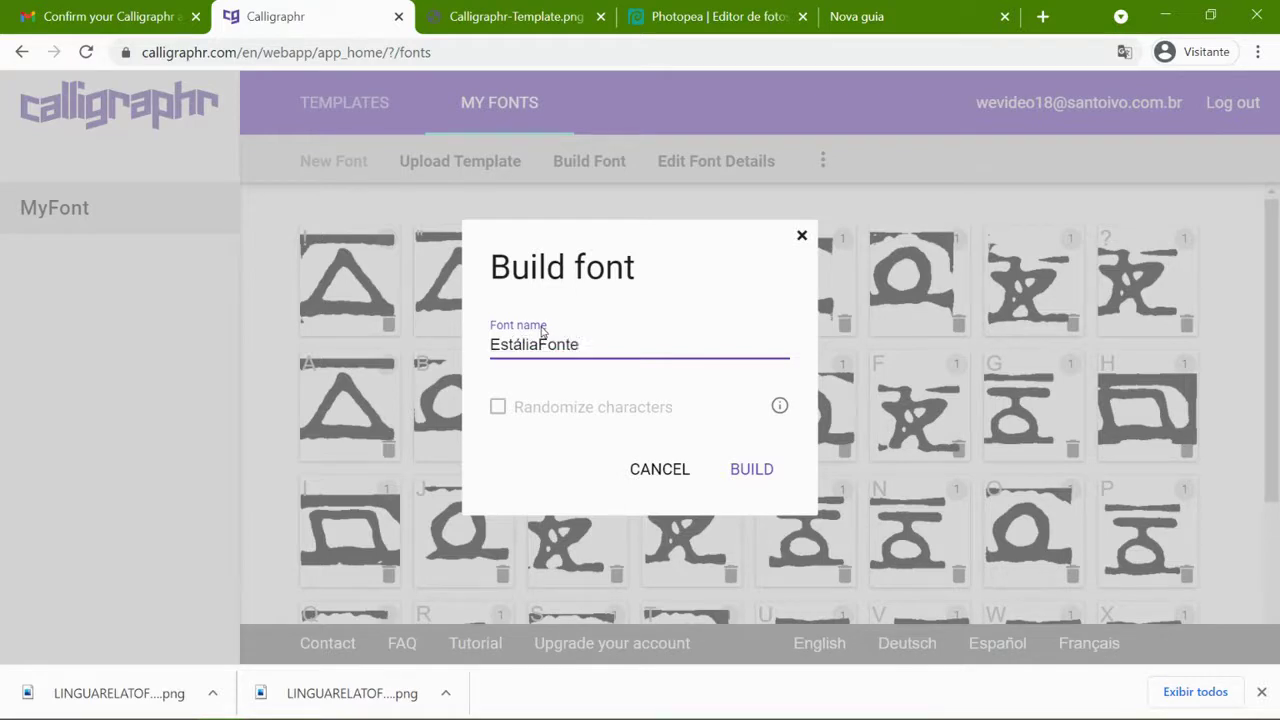
{"action": "type", "text": "Modelo"}
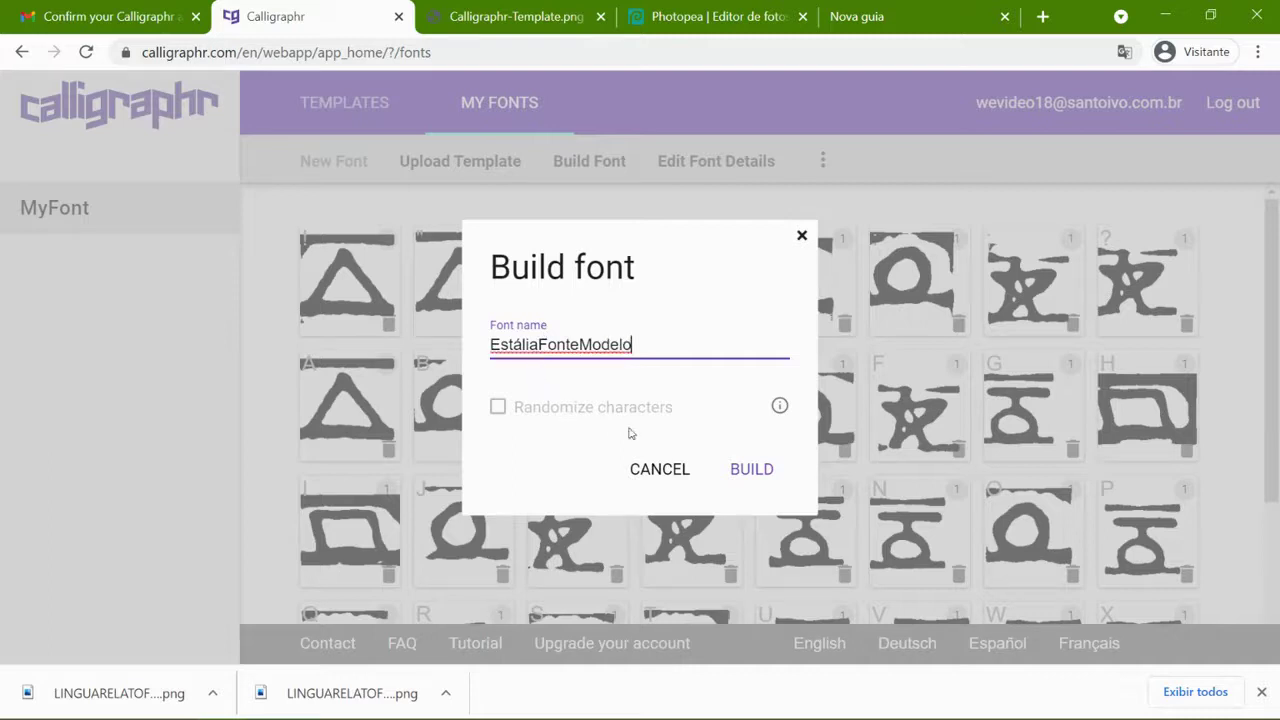
{"action": "left_click", "coordinate": [740, 468]}
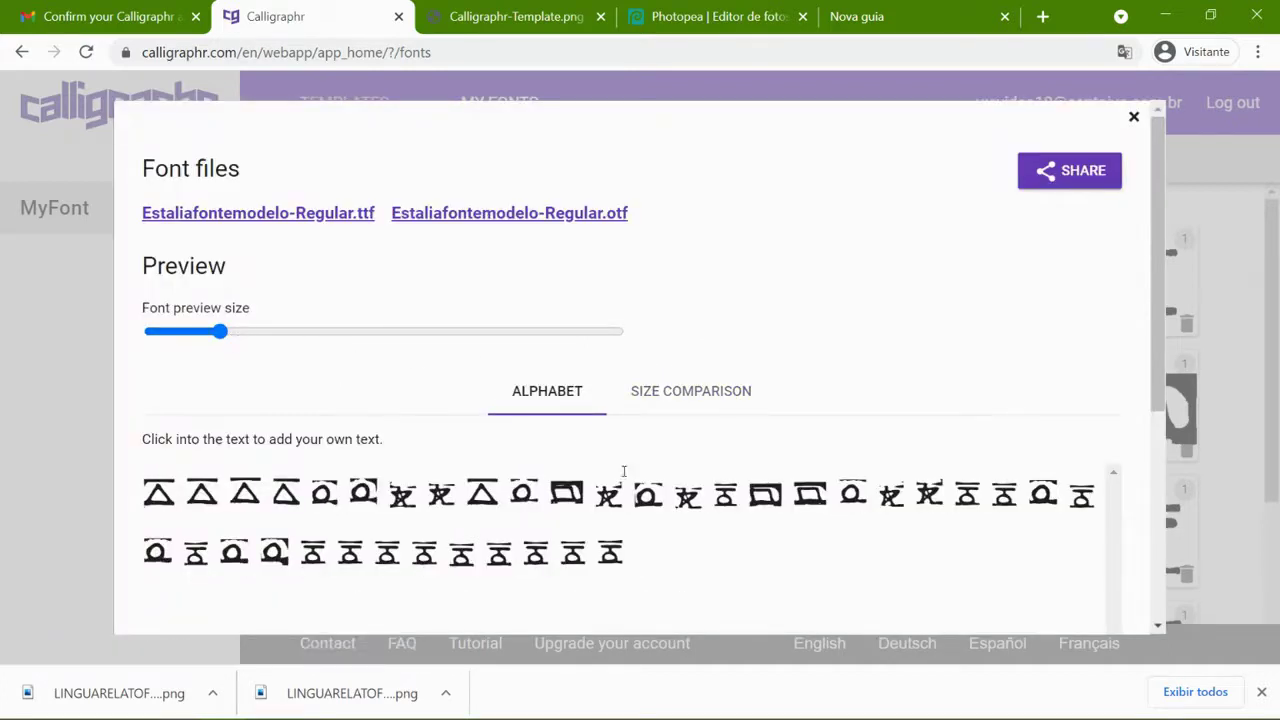
- Check the size comparison, download Estaliafontemodelo-Regular.ttf and .otf, and open File Explorer
{"action": "scroll", "coordinate": [623, 468], "scroll_direction": "down", "scroll_amount": 2}
{"action": "left_click", "coordinate": [663, 200]}
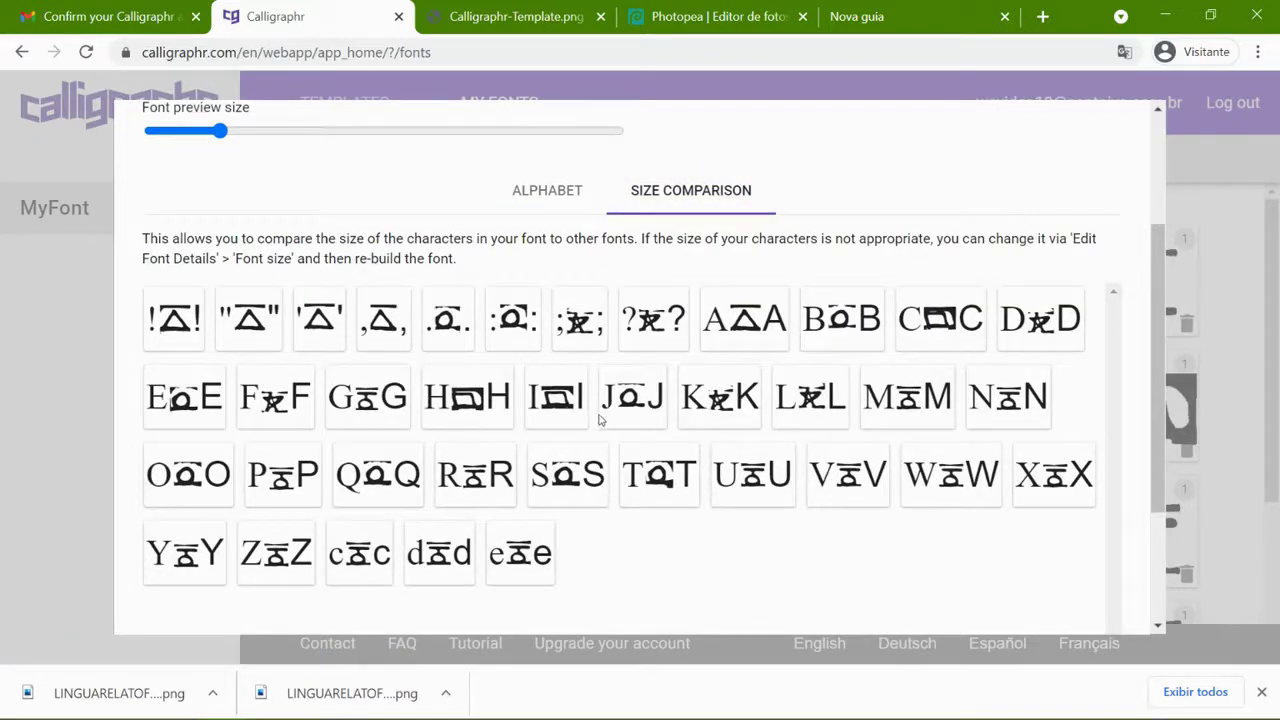
{"action": "scroll", "coordinate": [600, 420], "scroll_direction": "up", "scroll_amount": 2}
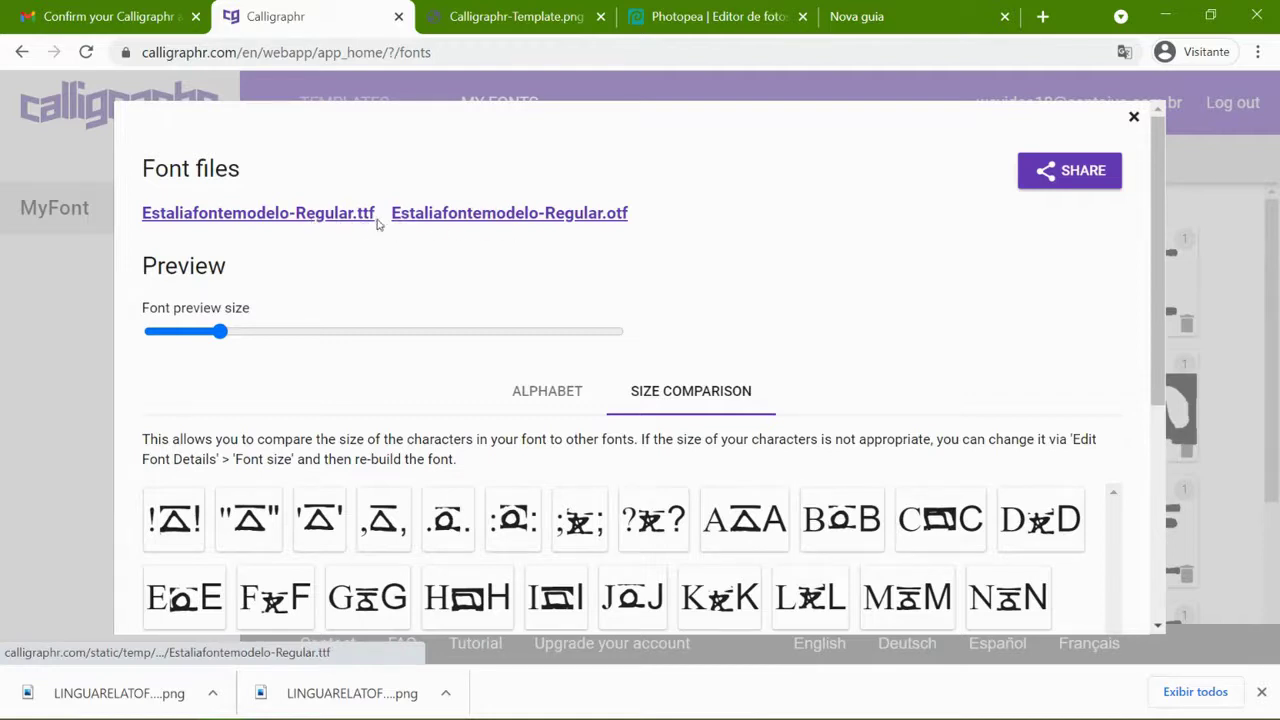
{"action": "left_click", "coordinate": [335, 218]}
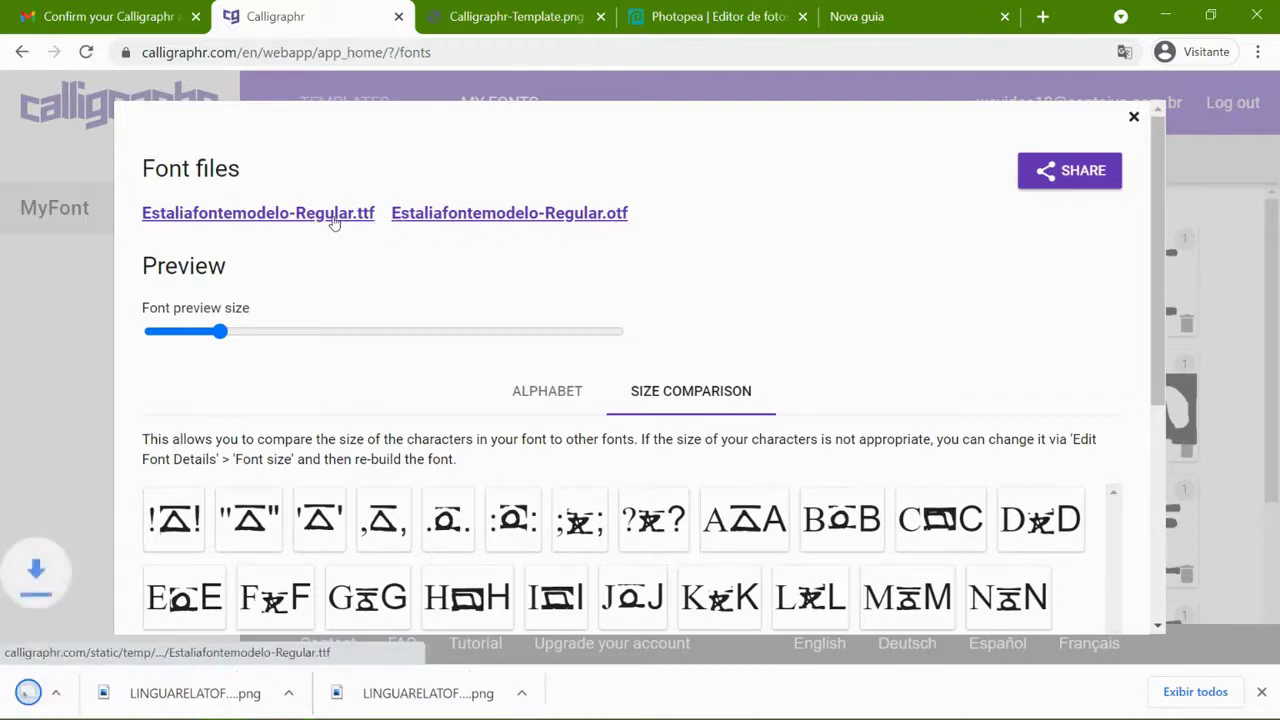
{"action": "left_click", "coordinate": [514, 220]}
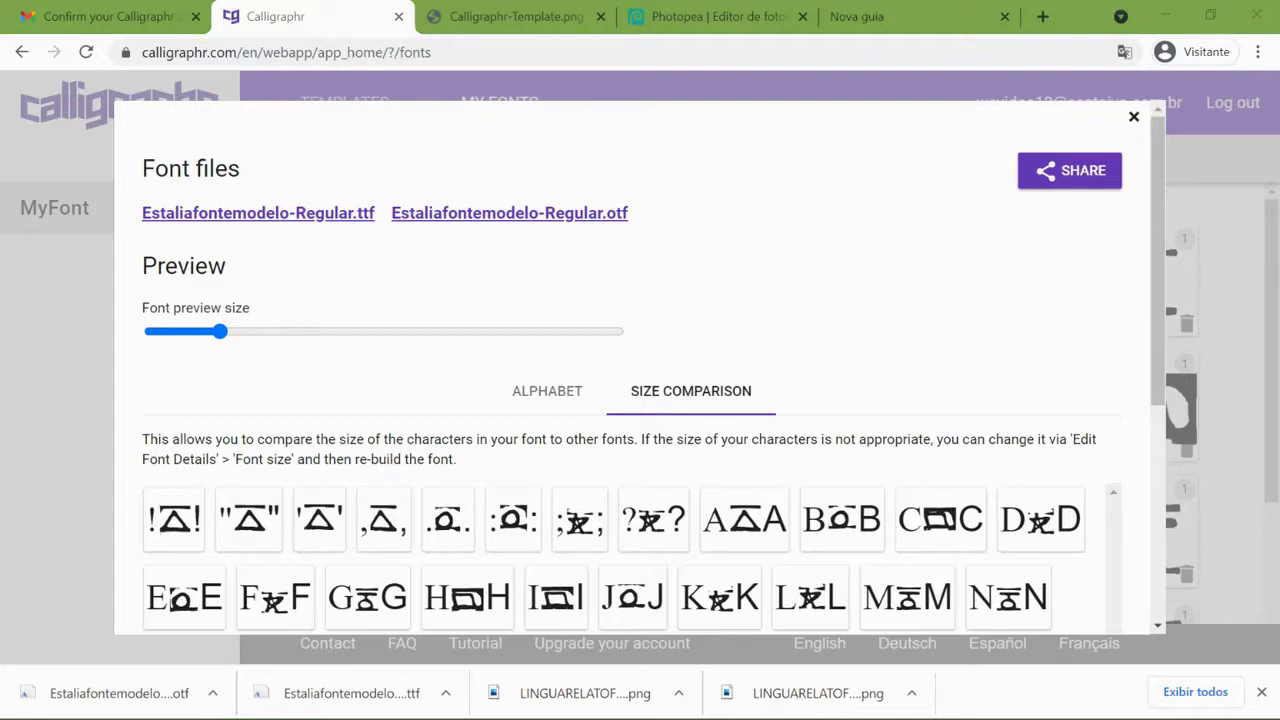
{"action": "key", "text": "super+e"}
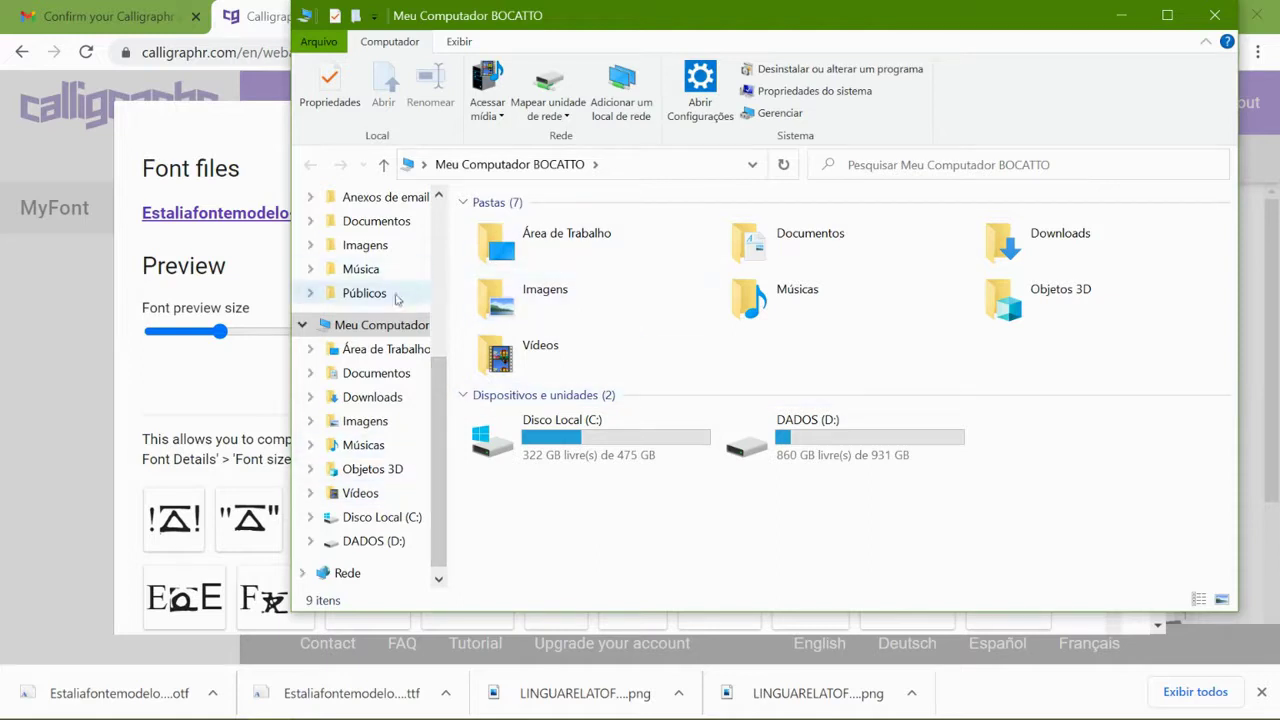
- Browse from the desktop through the computer to the Documentos folder, then return to Chrome
{"action": "left_click", "coordinate": [388, 350]}
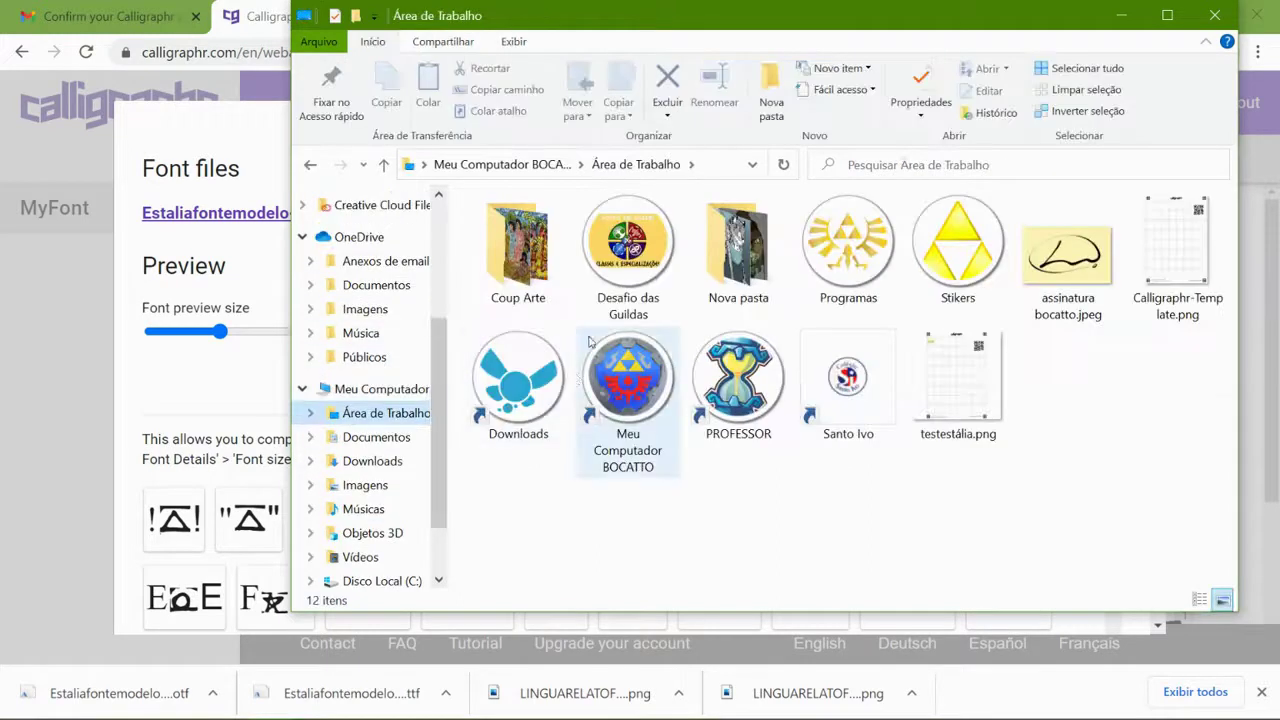
{"action": "double_click", "coordinate": [597, 408]}
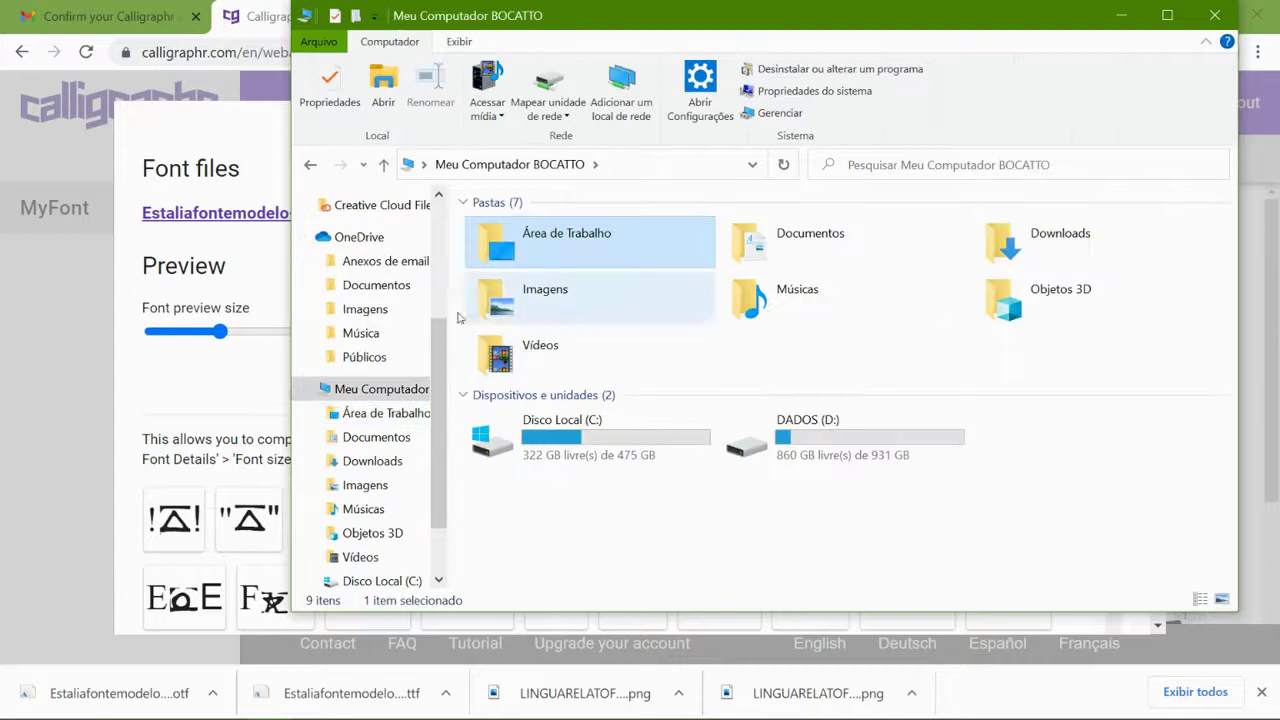
{"action": "left_click", "coordinate": [801, 214]}
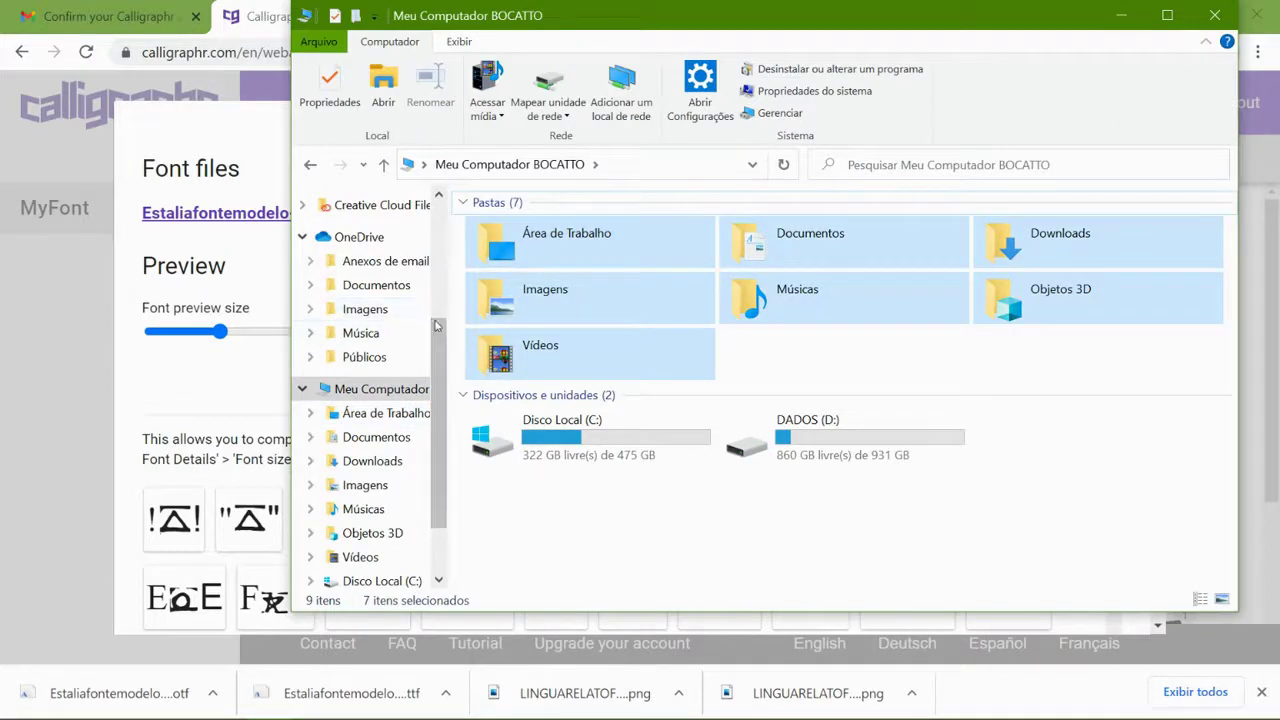
{"action": "scroll", "coordinate": [440, 390], "scroll_direction": "down", "scroll_amount": 2}
{"action": "scroll", "coordinate": [440, 390], "scroll_direction": "up", "scroll_amount": 5}
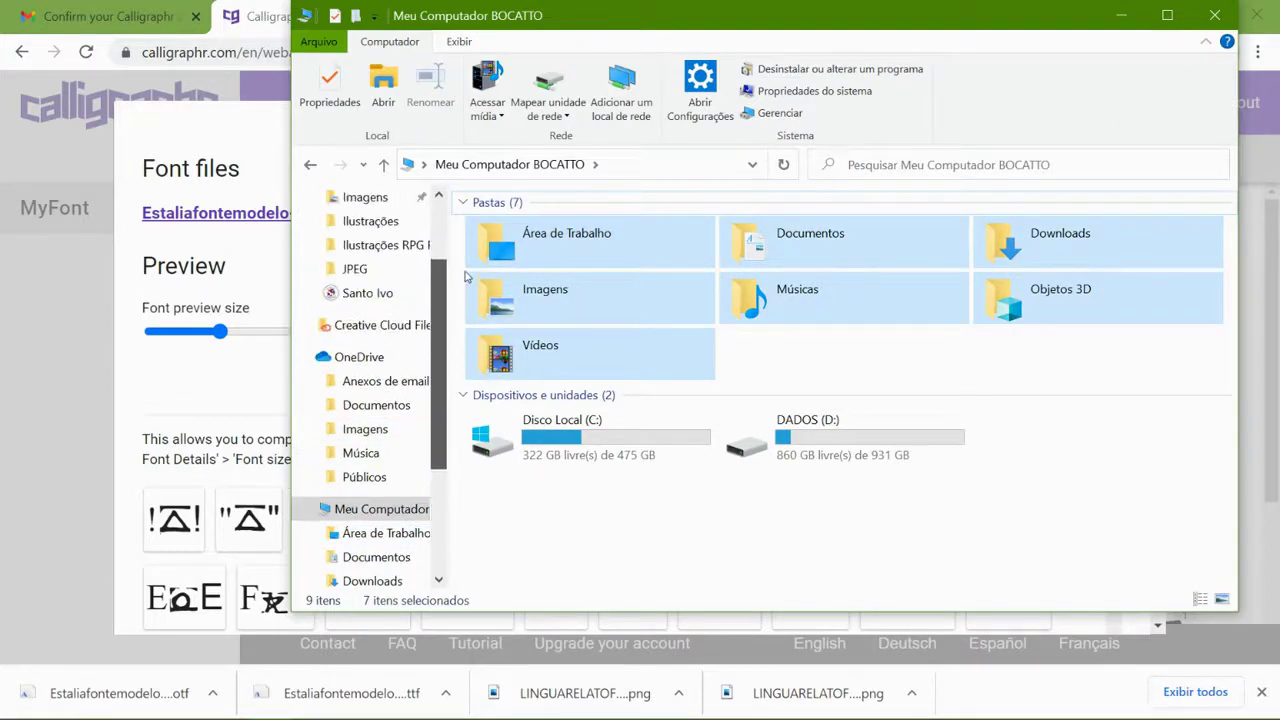
{"action": "scroll", "coordinate": [437, 240], "scroll_direction": "down", "scroll_amount": 2}
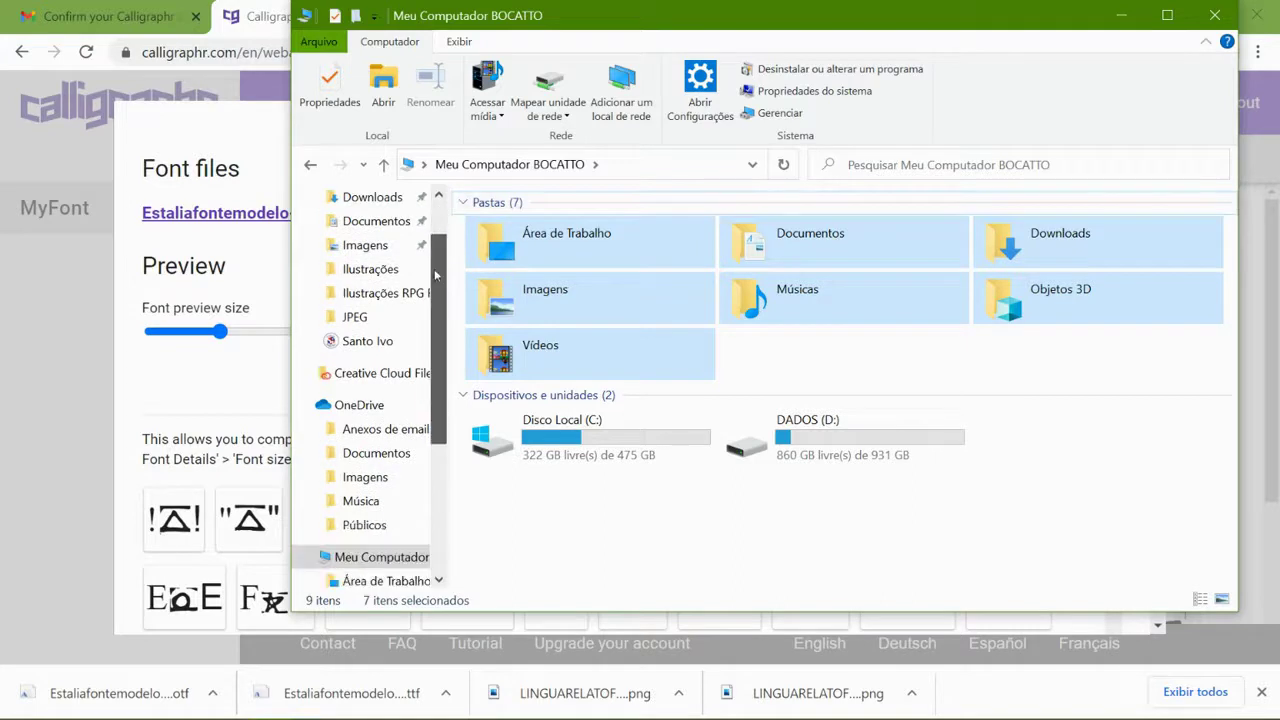
{"action": "left_click_drag", "start_coordinate": [435, 339], "coordinate": [416, 448]}
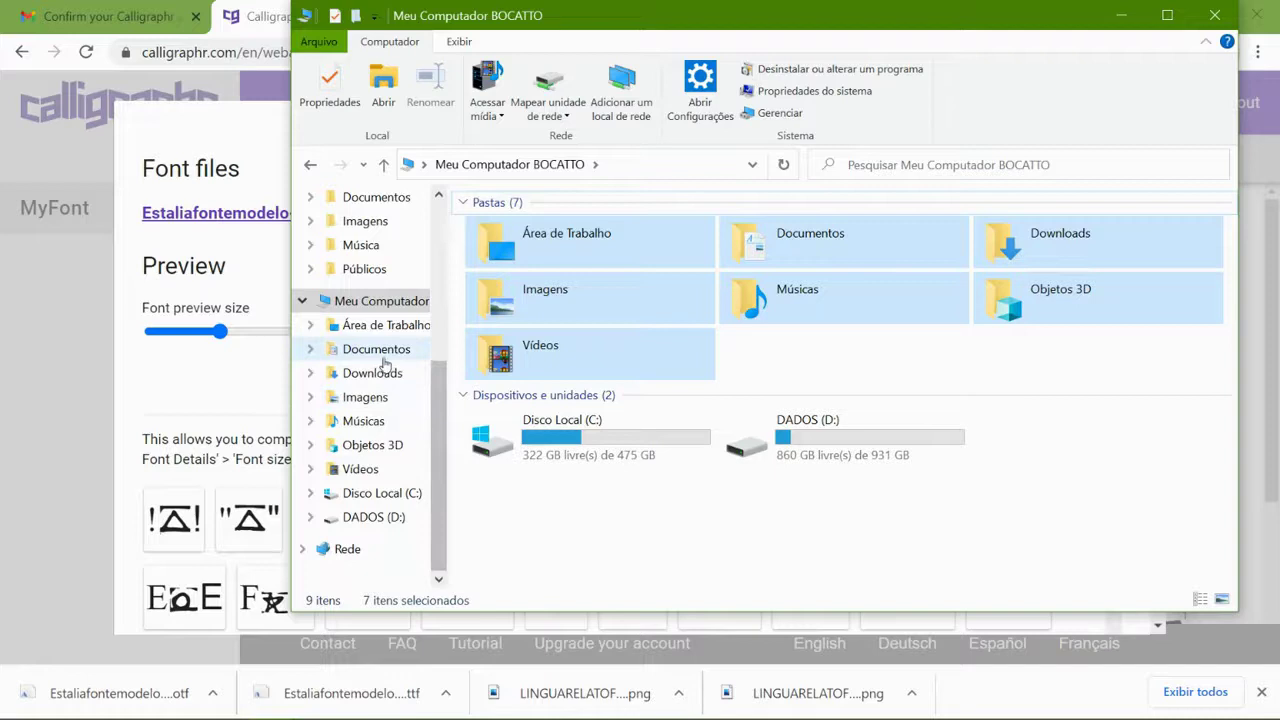
{"action": "left_click", "coordinate": [378, 350]}
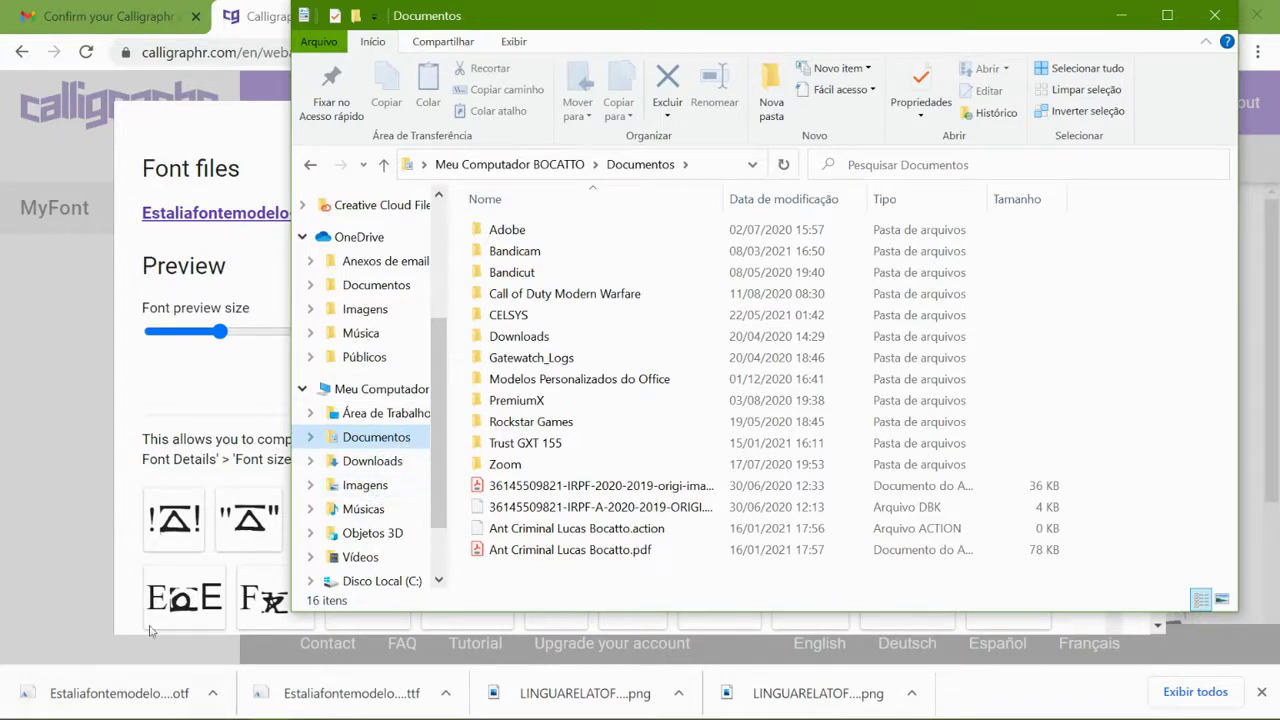
{"action": "left_click", "coordinate": [180, 703]}
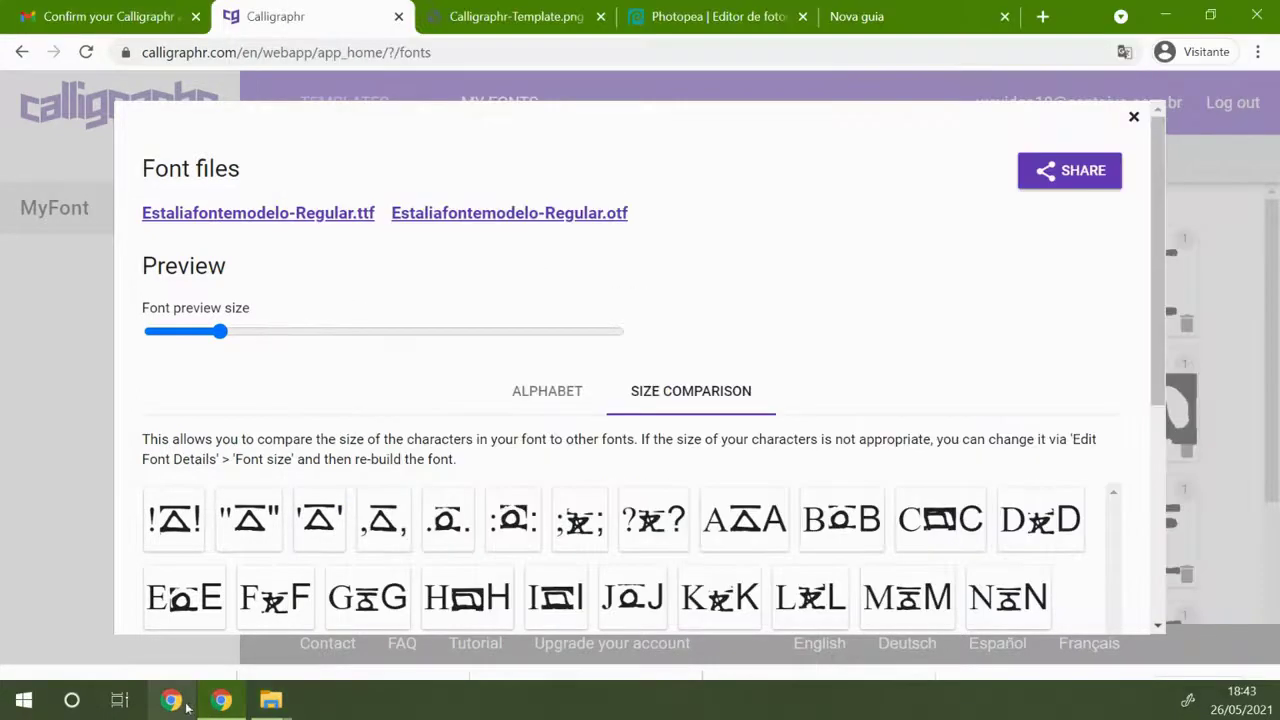
- Put away the guest browser window and bring the Calligraphr browser window forward
{"action": "left_click", "coordinate": [190, 708]}
{"action": "left_click", "coordinate": [174, 703]}
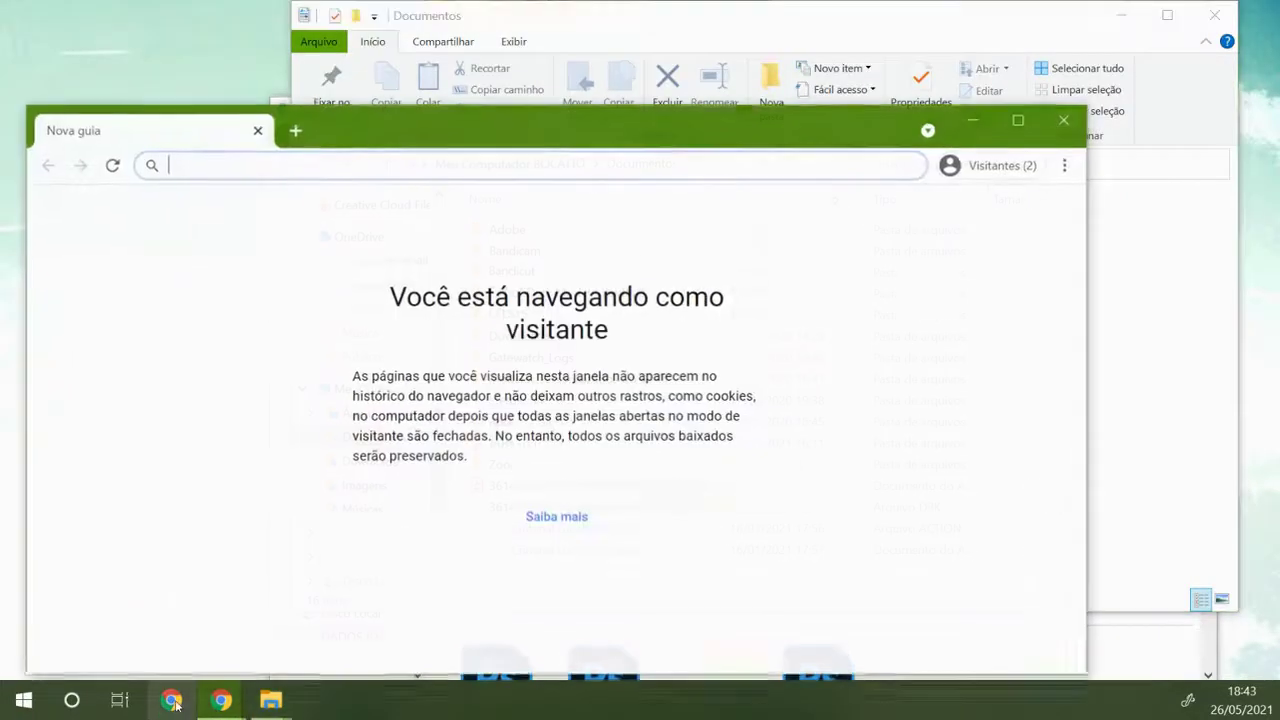
{"action": "left_click", "coordinate": [972, 121]}
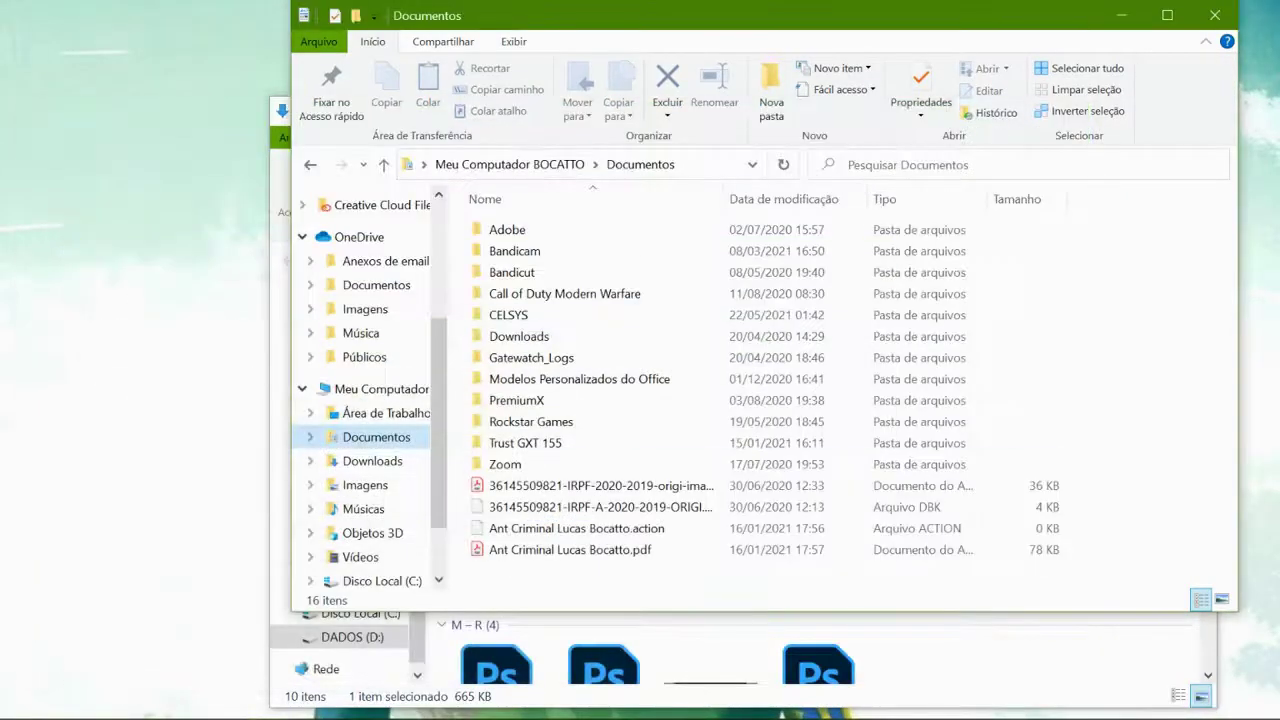
{"action": "mouse_move", "coordinate": [225, 702]}
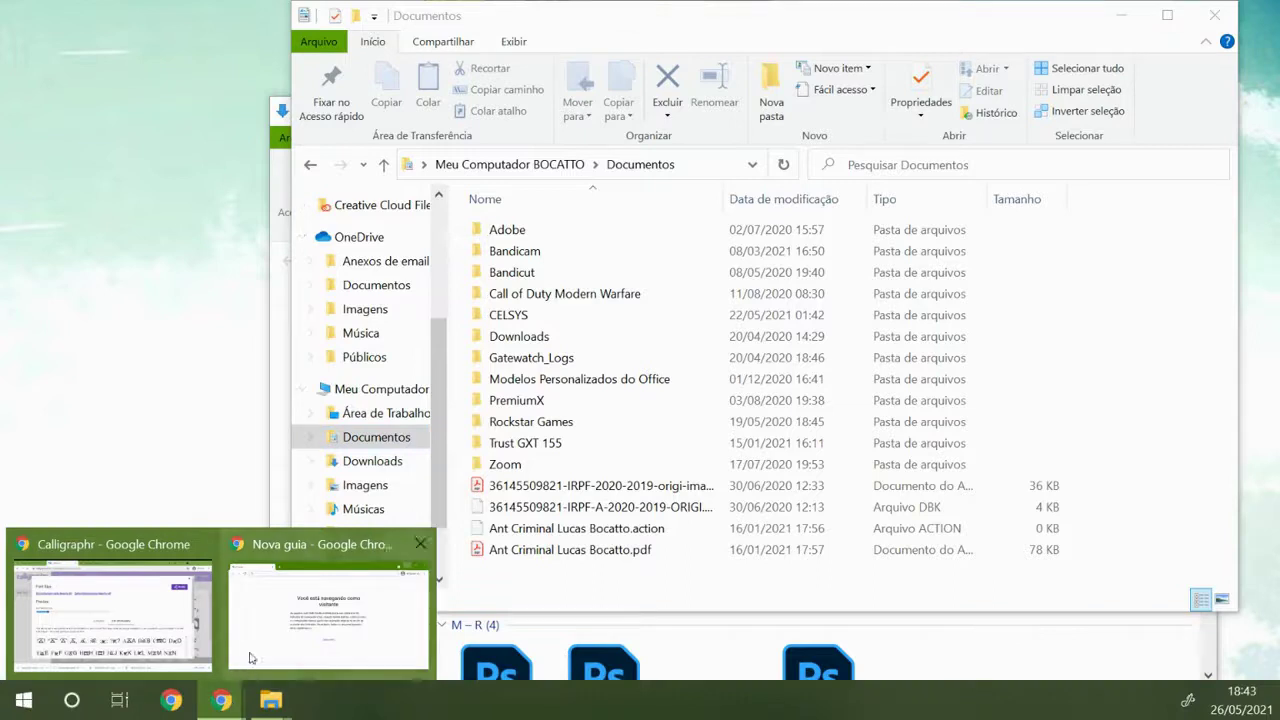
{"action": "left_click", "coordinate": [165, 636]}
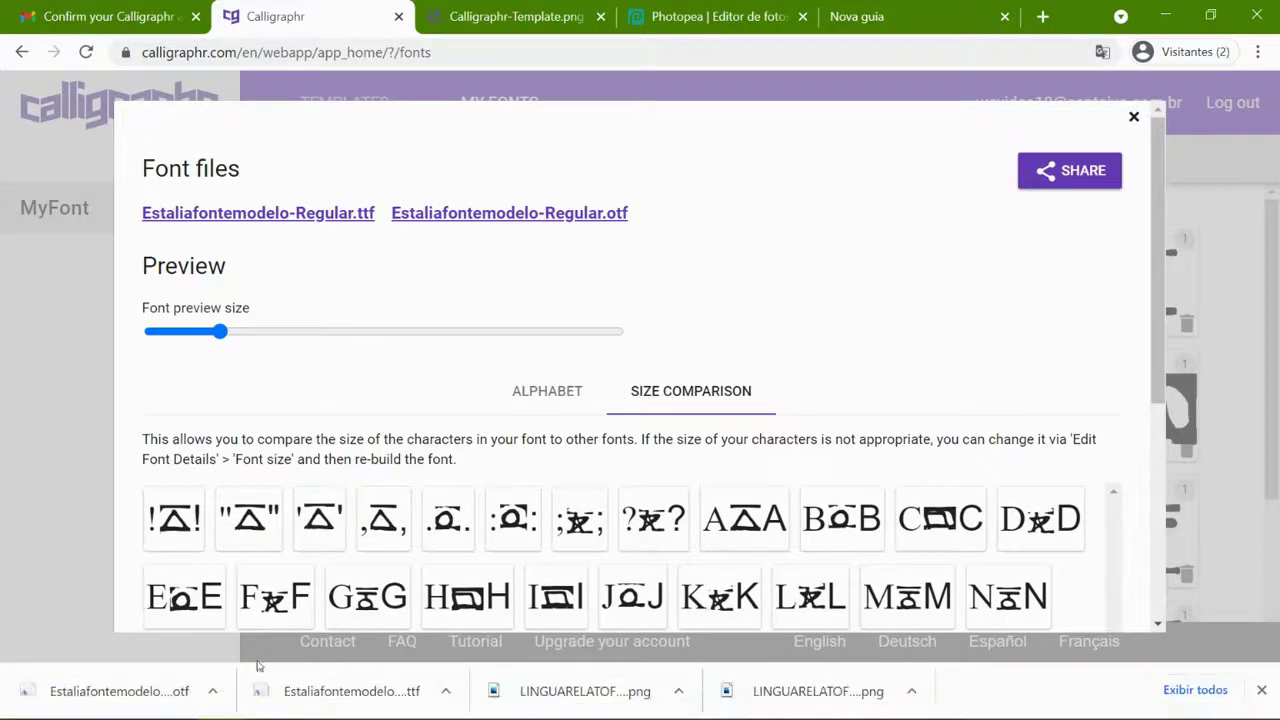
- Open the Documentos folder from the Start menu's personal folder shortcuts
{"action": "mouse_move", "coordinate": [262, 716]}
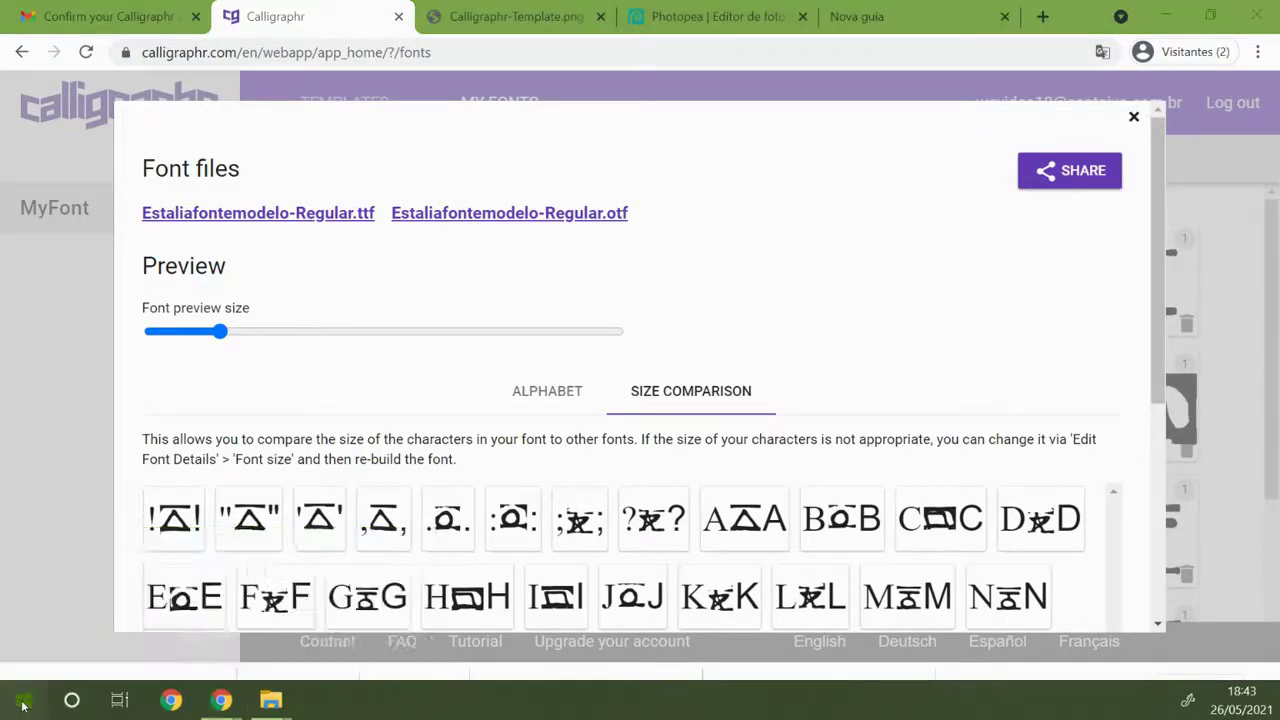
{"action": "left_click", "coordinate": [24, 700]}
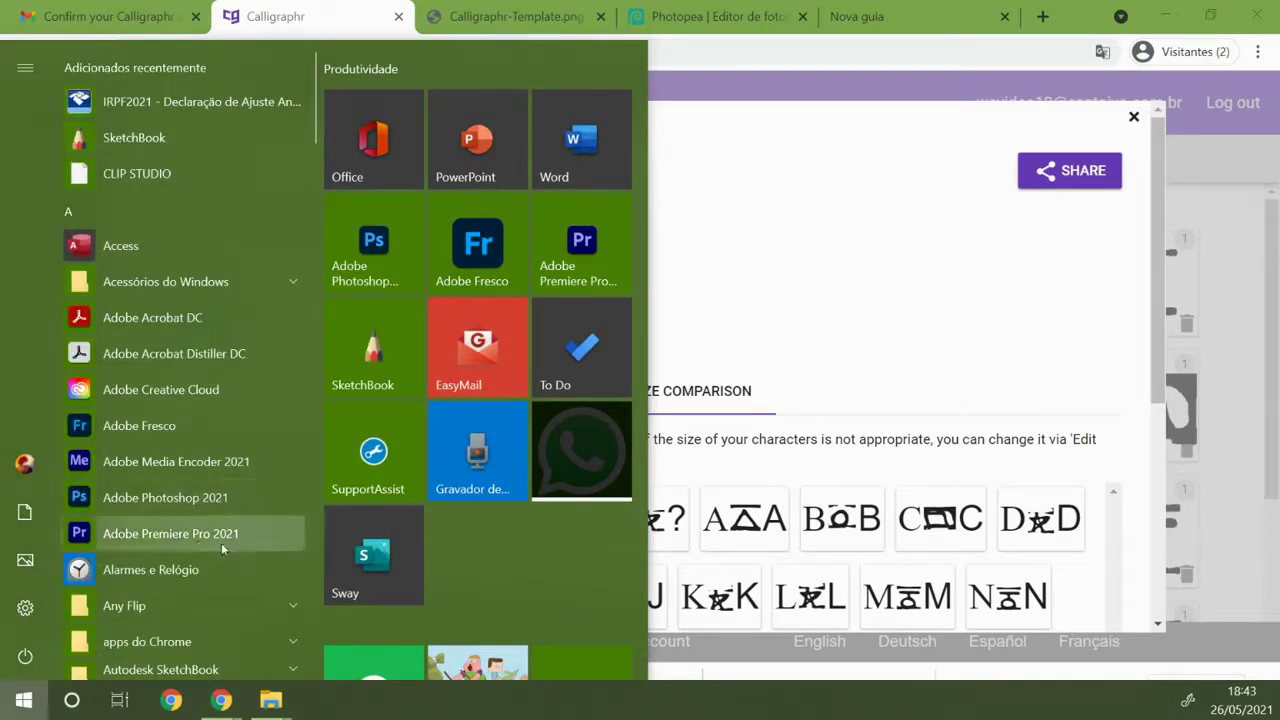
{"action": "scroll", "coordinate": [200, 545], "scroll_direction": "down", "scroll_amount": 1}
{"action": "scroll", "coordinate": [197, 314], "scroll_direction": "up", "scroll_amount": 1}
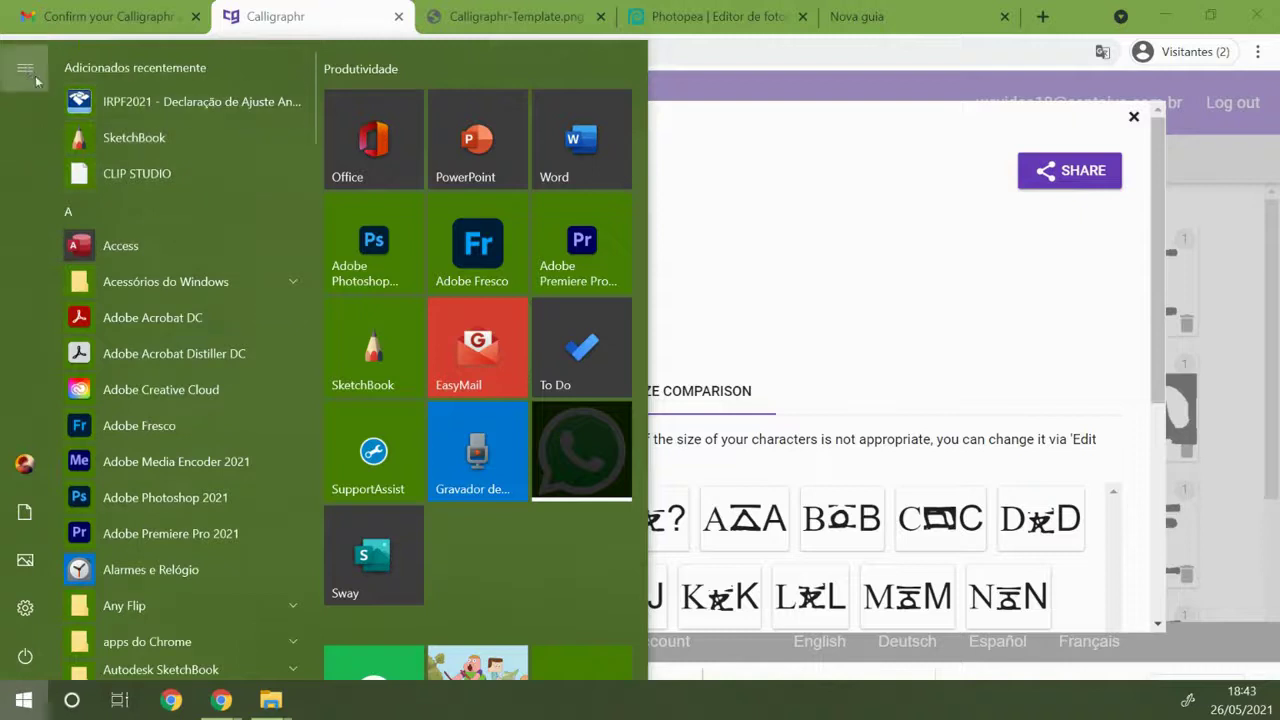
{"action": "left_click", "coordinate": [26, 68]}
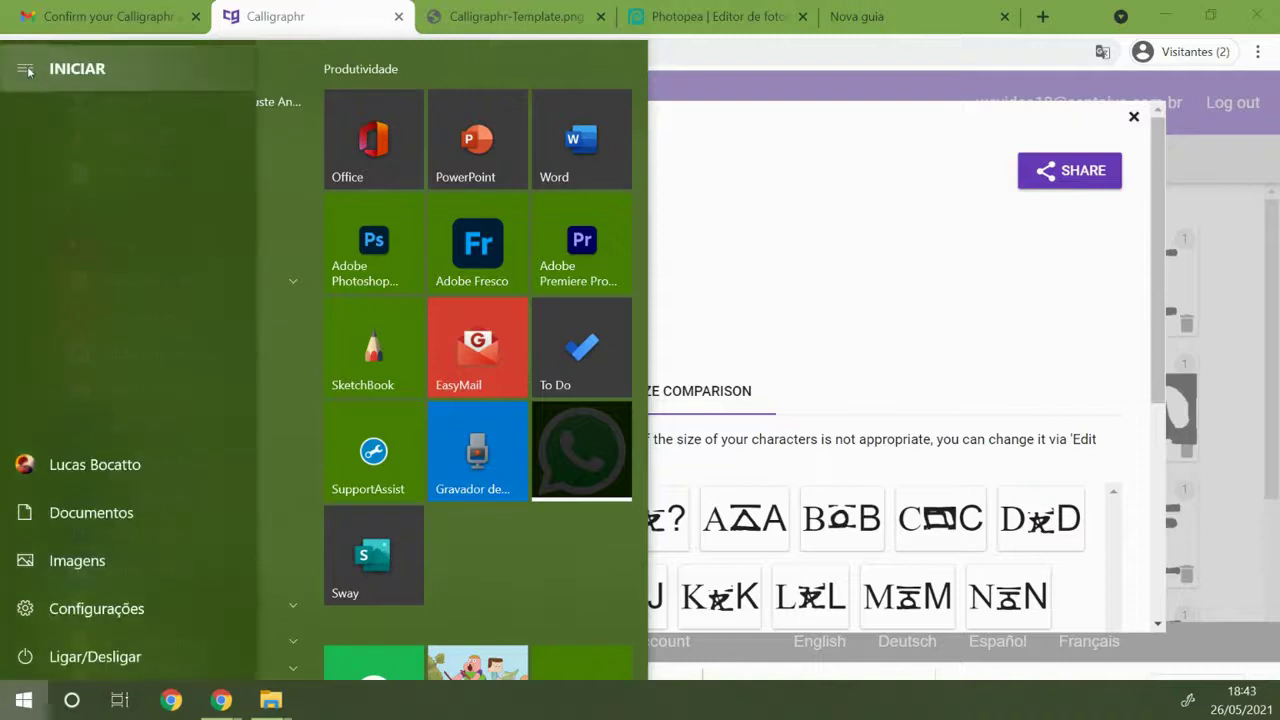
{"action": "left_click", "coordinate": [90, 512]}
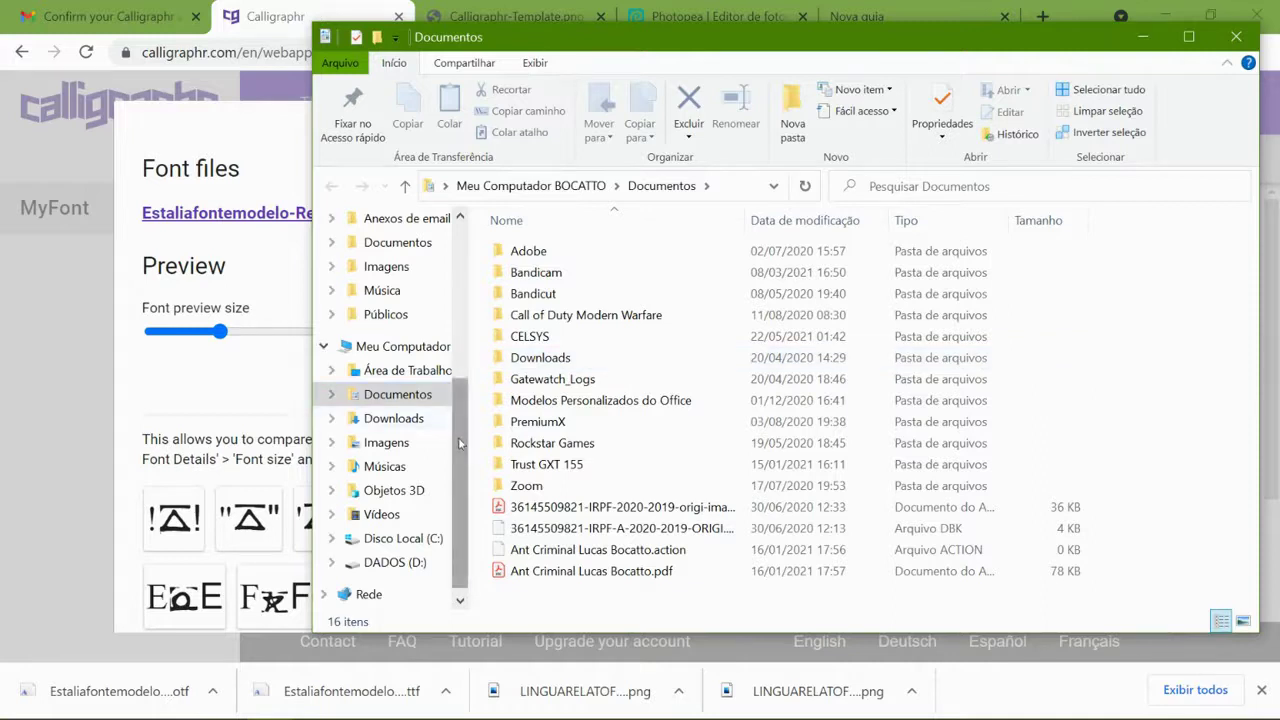
- Go to drive C:, then into the Windows folder and its Fonts folder
{"action": "scroll", "coordinate": [460, 467], "scroll_direction": "down", "scroll_amount": 1}
{"action": "left_click", "coordinate": [425, 514]}
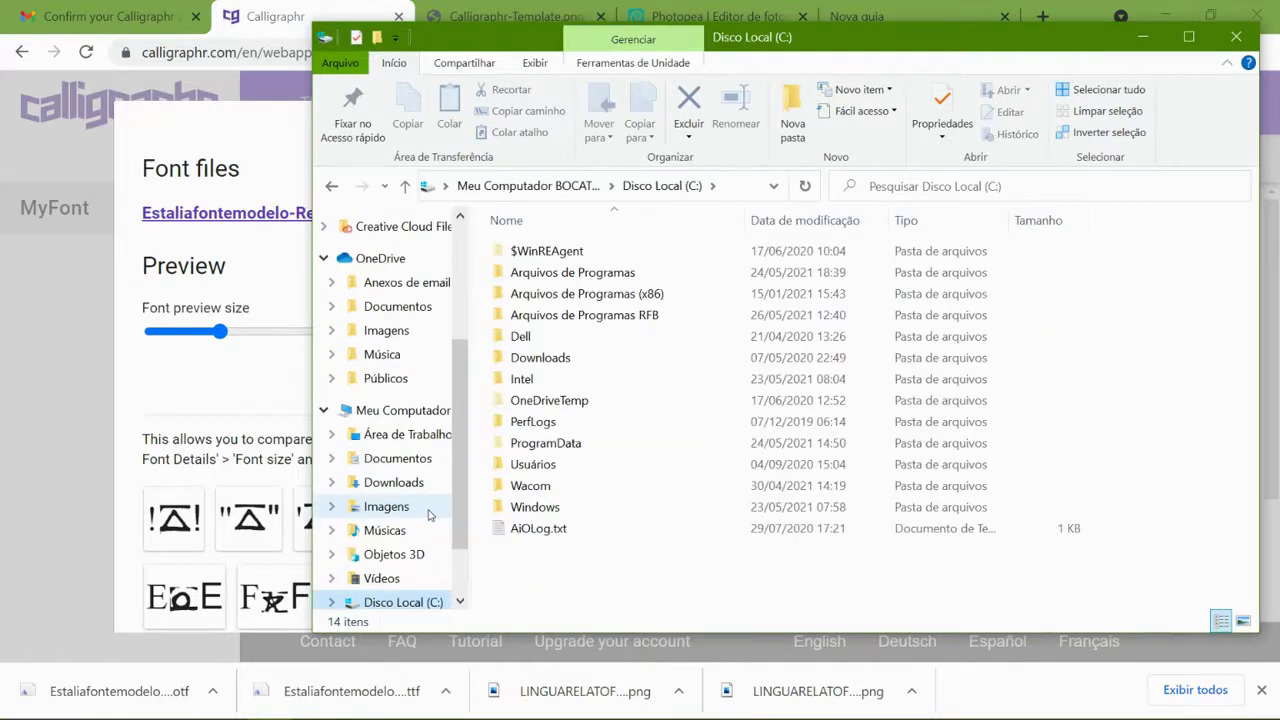
{"action": "scroll", "coordinate": [425, 602], "scroll_direction": "down", "scroll_amount": 1}
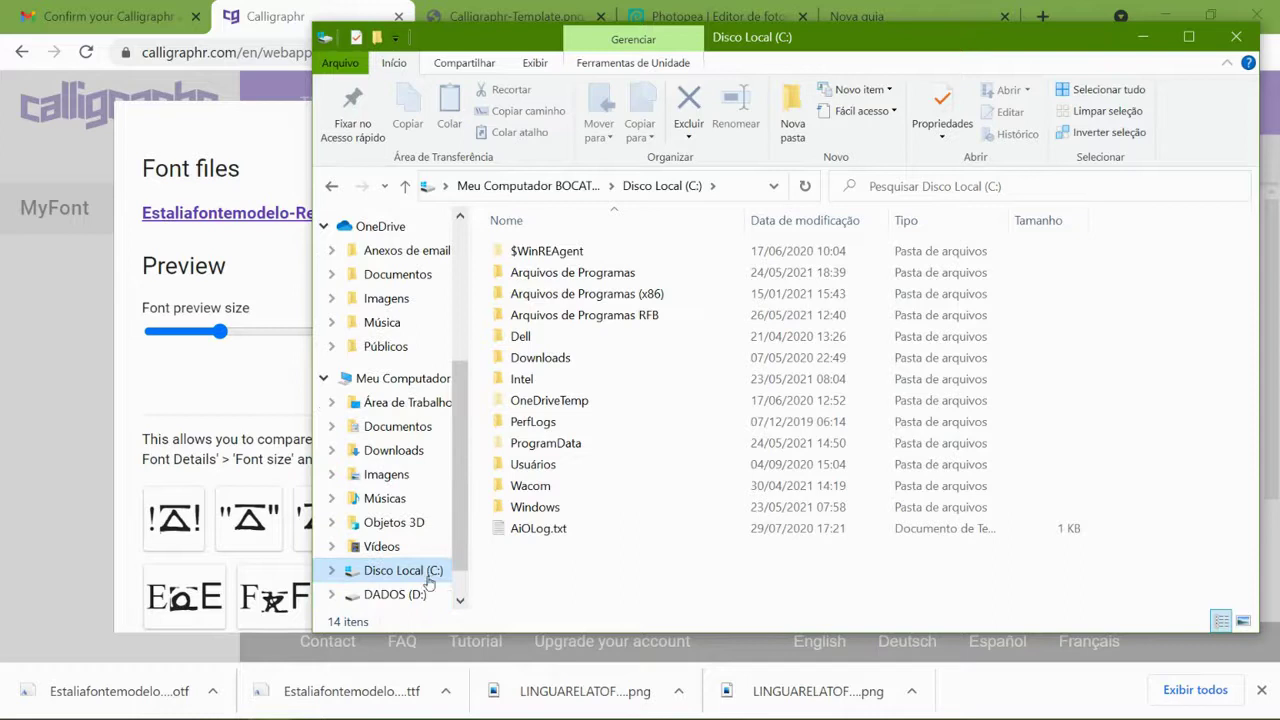
{"action": "double_click", "coordinate": [537, 510]}
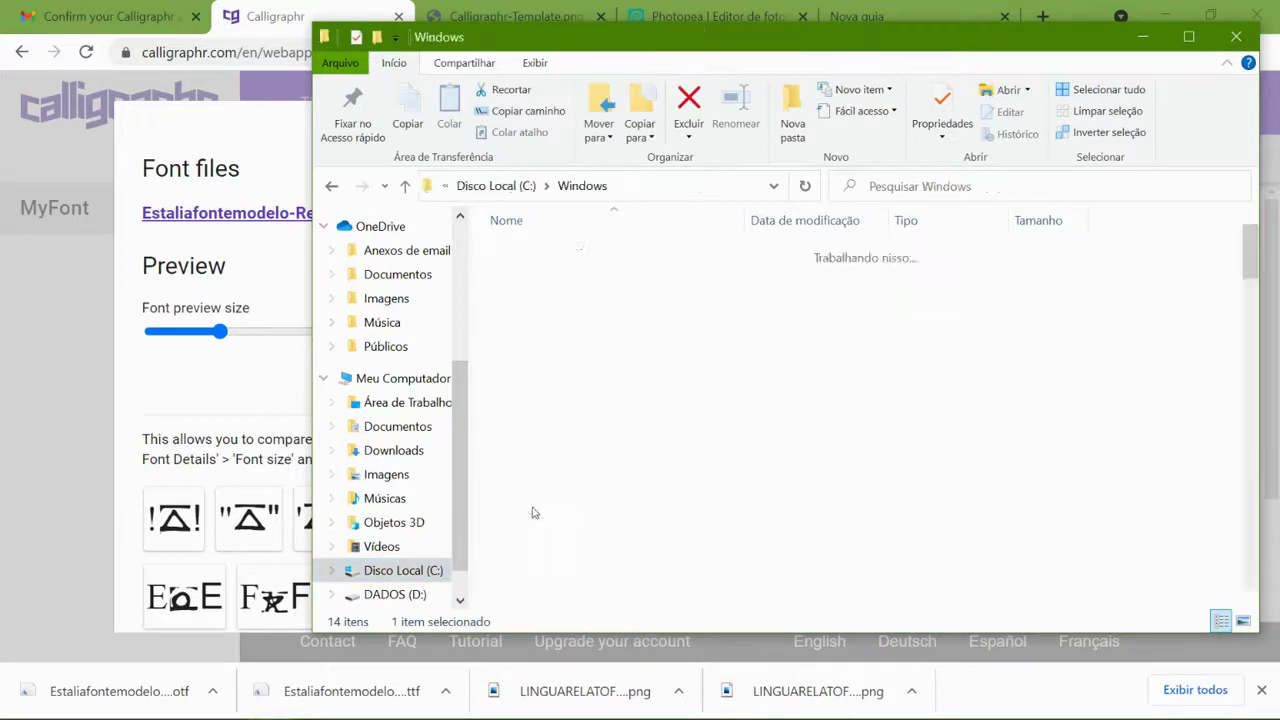
{"action": "scroll", "coordinate": [551, 410], "scroll_direction": "down", "scroll_amount": 3}
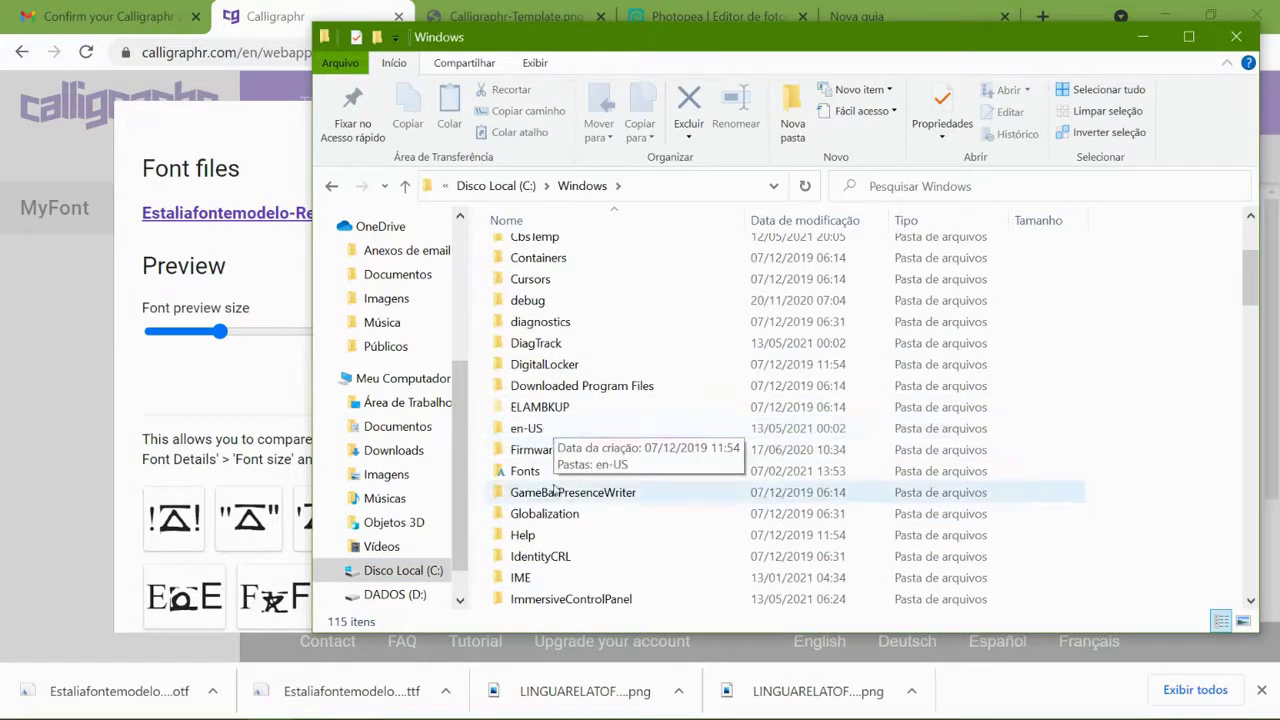
{"action": "double_click", "coordinate": [545, 476]}
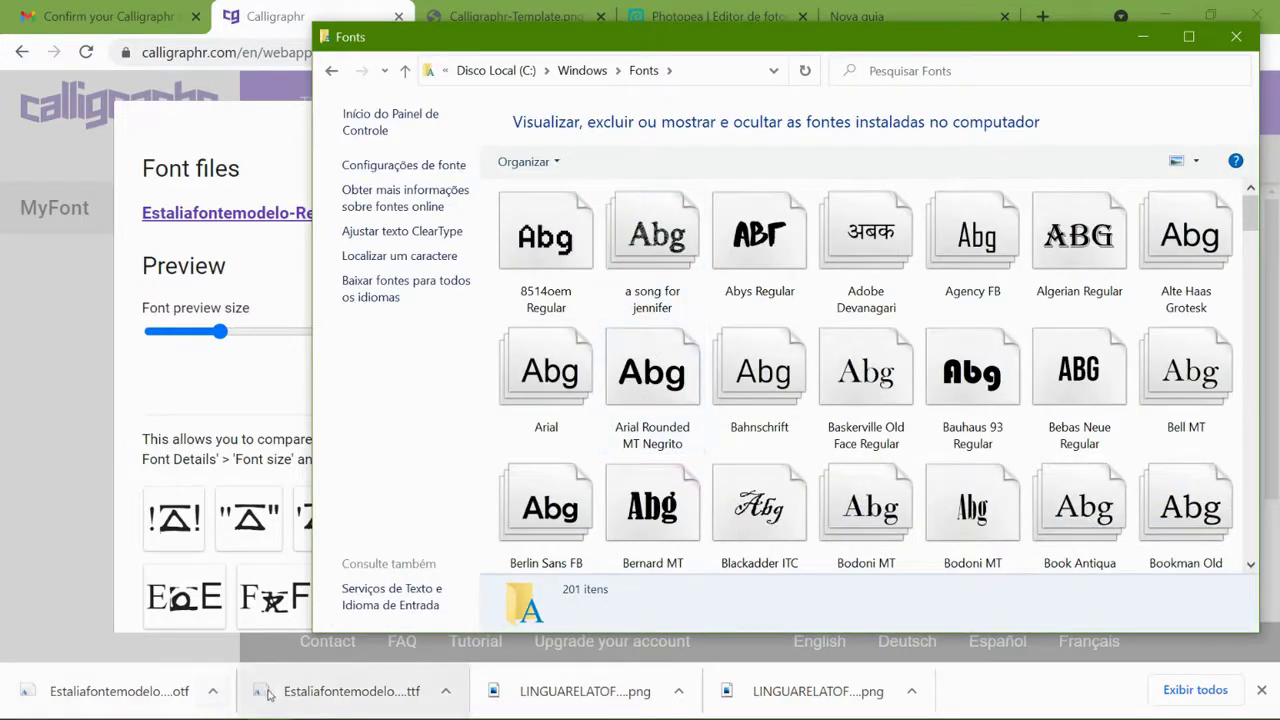
- Show the downloaded Estaliafontemodelo font files in their folder and copy both
{"action": "left_click", "coordinate": [445, 691]}
{"action": "left_click", "coordinate": [502, 623]}
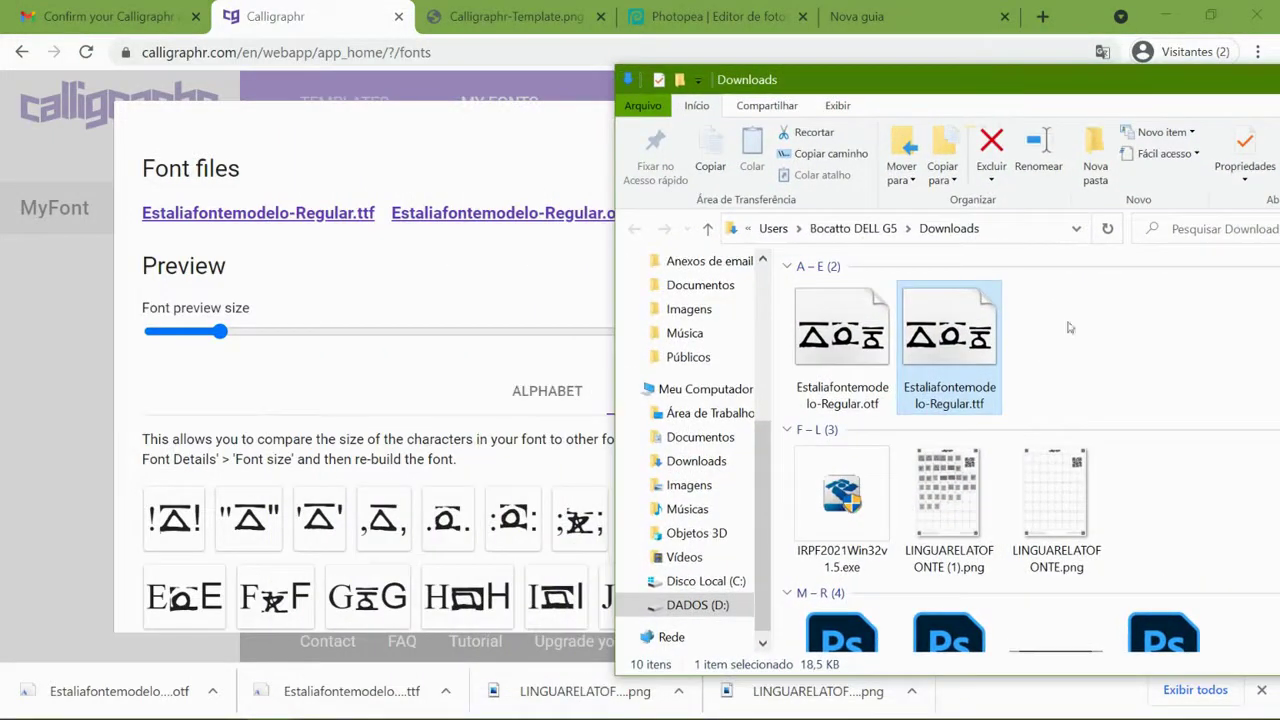
{"action": "left_click_drag", "start_coordinate": [1069, 327], "coordinate": [806, 356]}
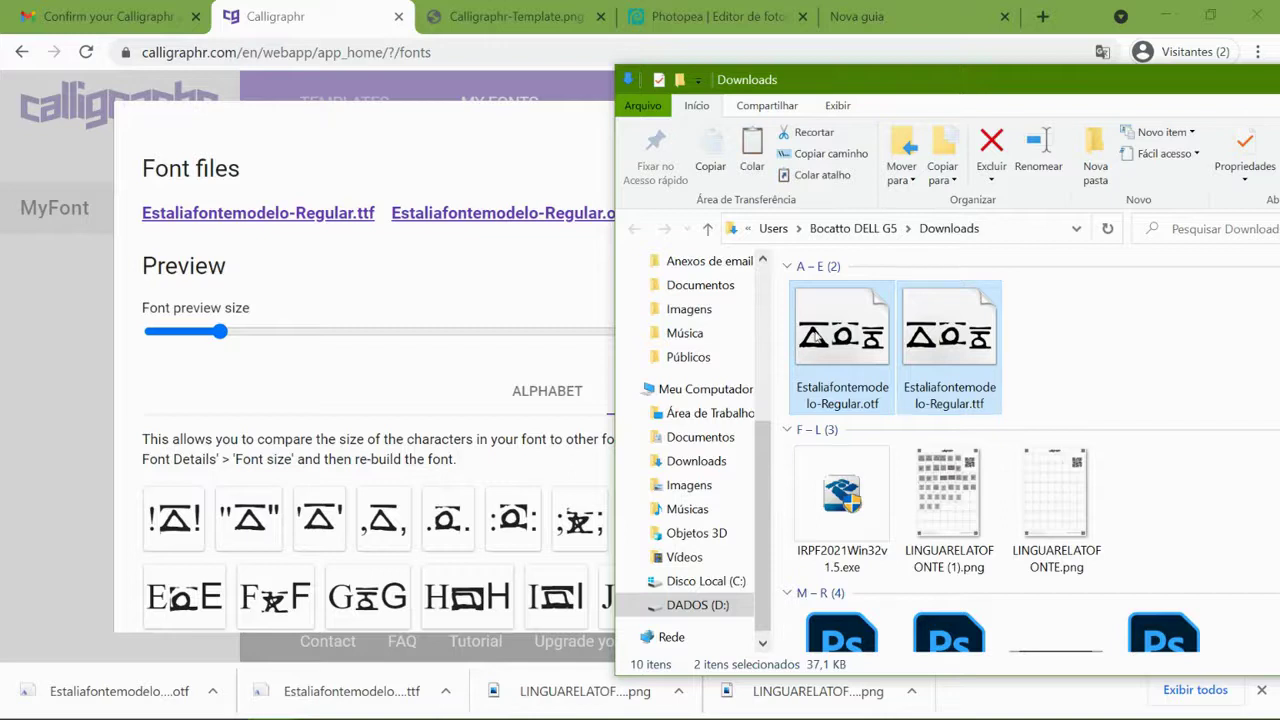
{"action": "right_click", "coordinate": [816, 336]}
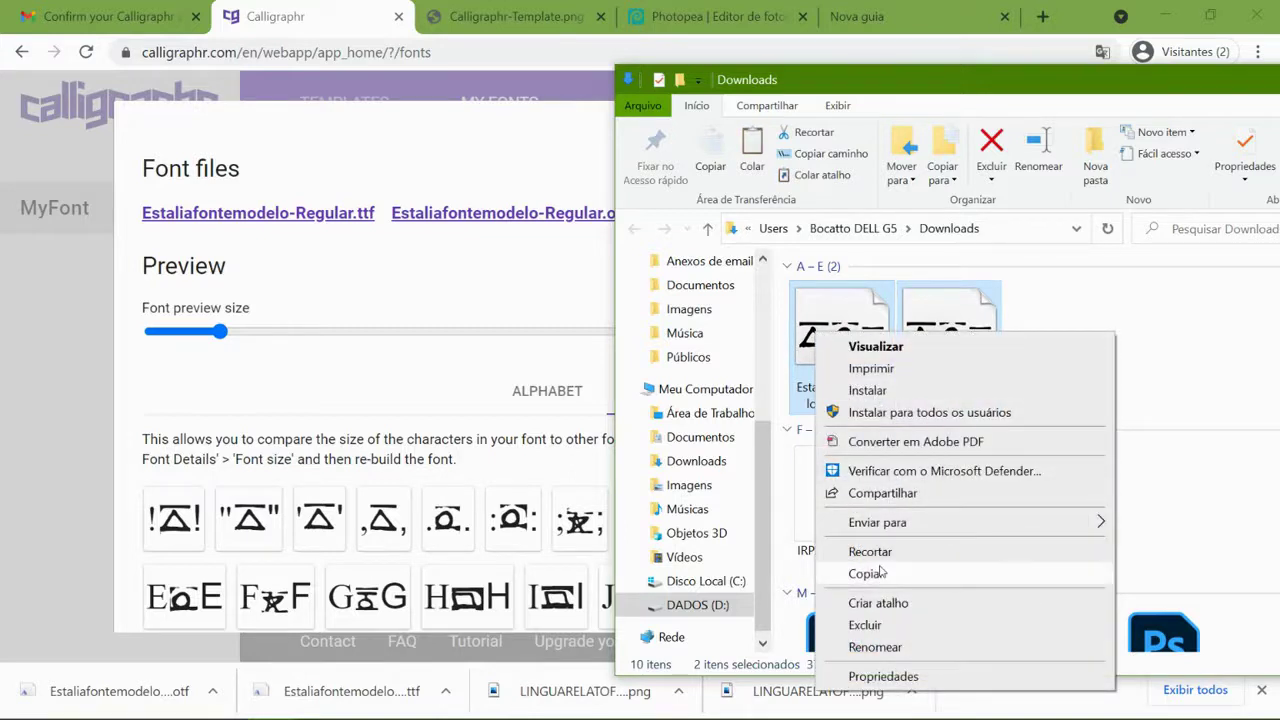
{"action": "left_click", "coordinate": [867, 573]}
- Paste both font files into the Fonts window to install Estaliafontemodelo Regular, then close it
{"action": "mouse_move", "coordinate": [289, 709]}
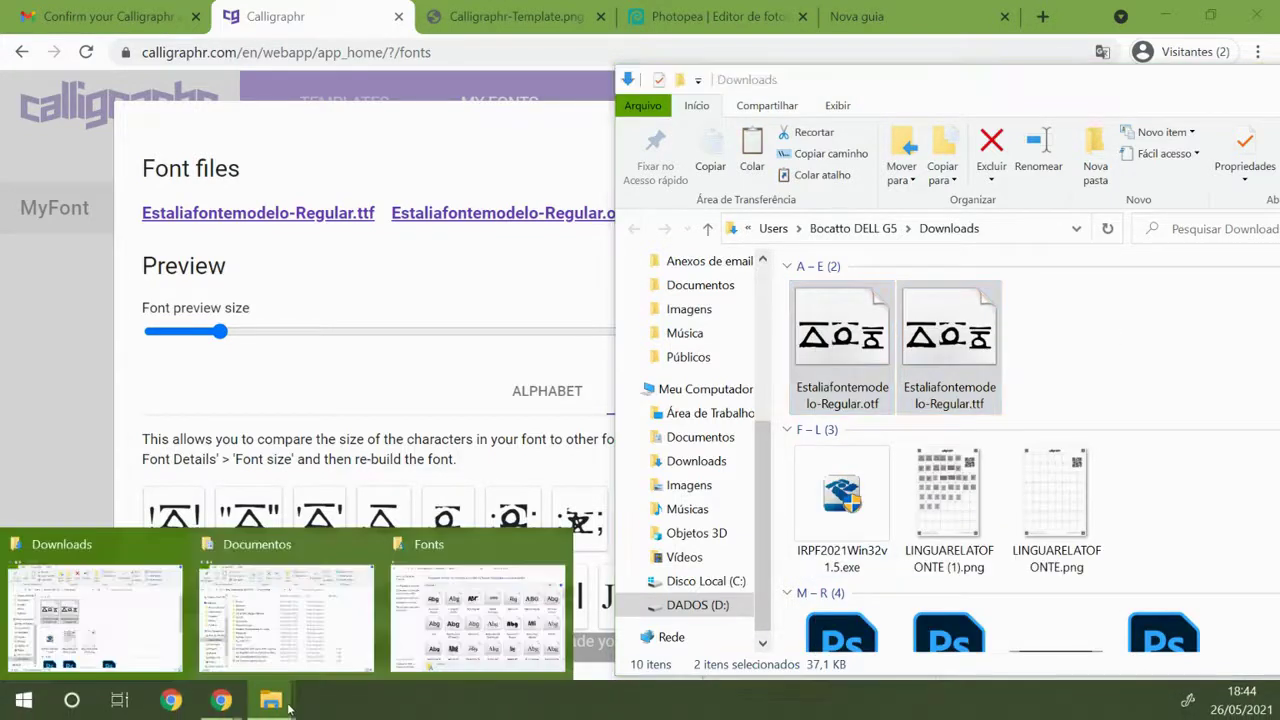
{"action": "left_click", "coordinate": [478, 615]}
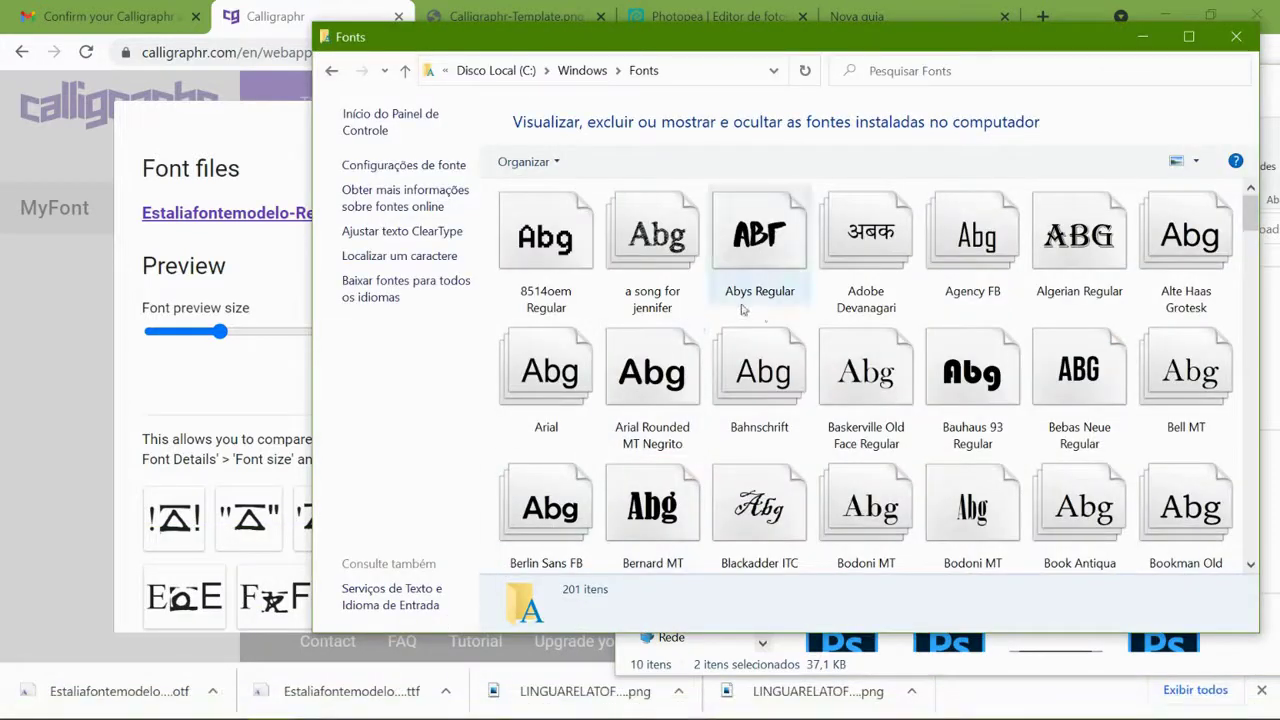
{"action": "key", "text": "ctrl+v"}
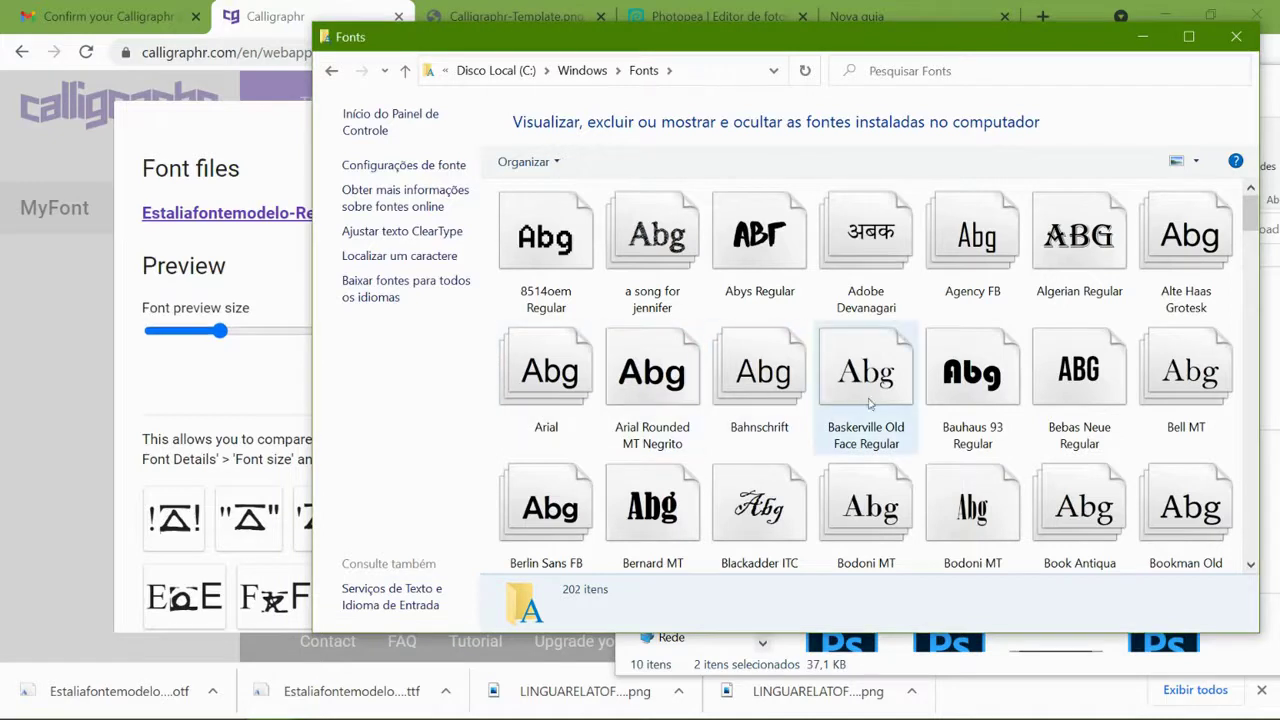
{"action": "scroll", "coordinate": [1180, 215], "scroll_direction": "down", "scroll_amount": 1}
{"action": "scroll", "coordinate": [1170, 208], "scroll_direction": "up", "scroll_amount": 1}
{"action": "scroll", "coordinate": [858, 400], "scroll_direction": "down", "scroll_amount": 4}
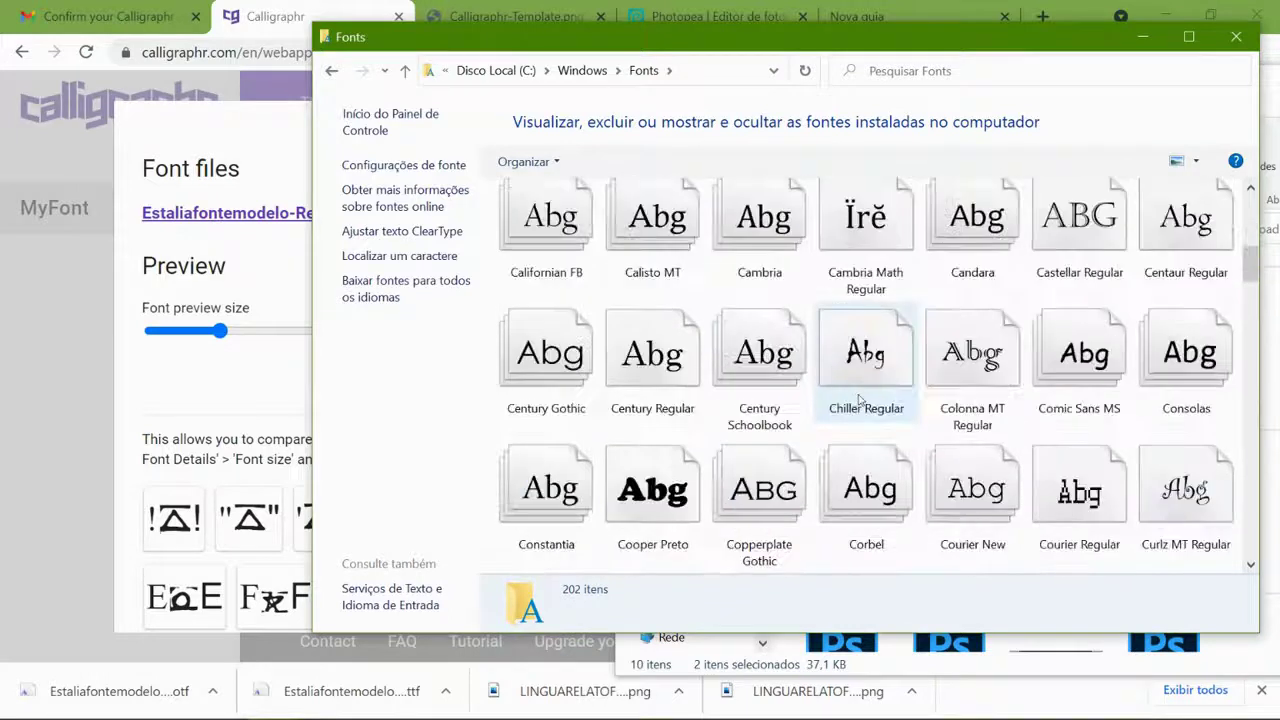
{"action": "scroll", "coordinate": [858, 400], "scroll_direction": "down", "scroll_amount": 3}
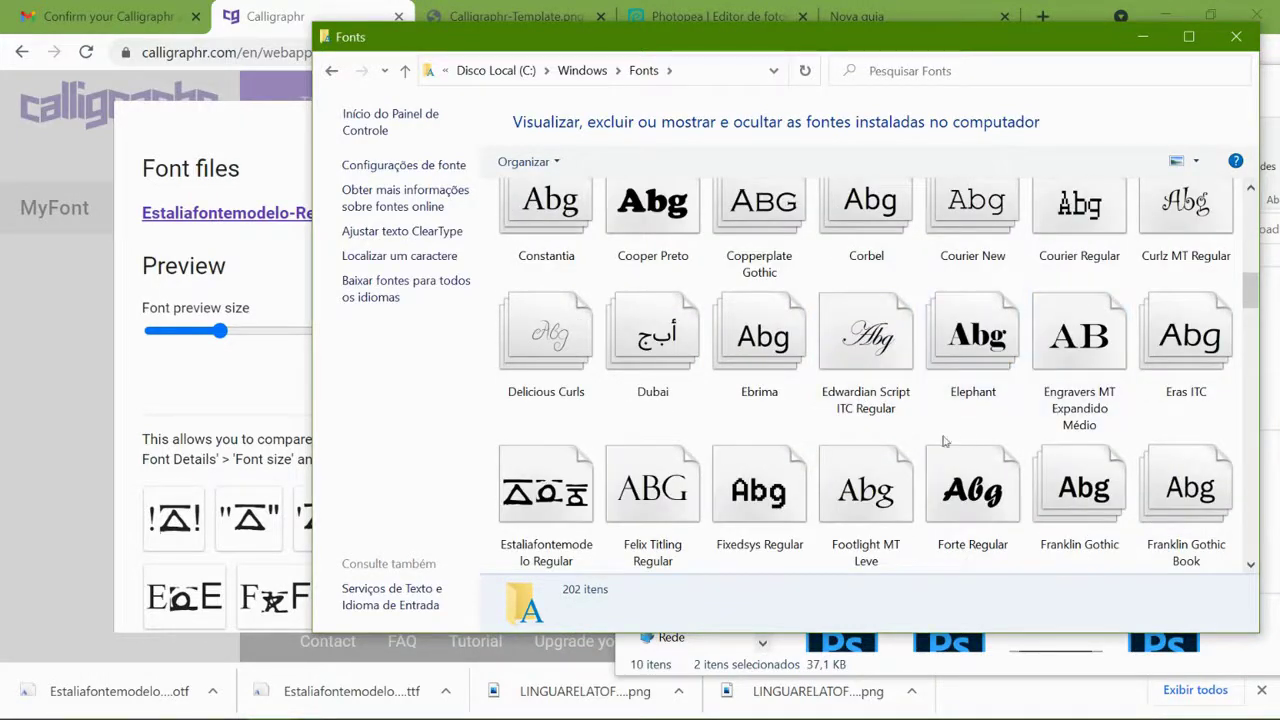
{"action": "left_click", "coordinate": [576, 553]}
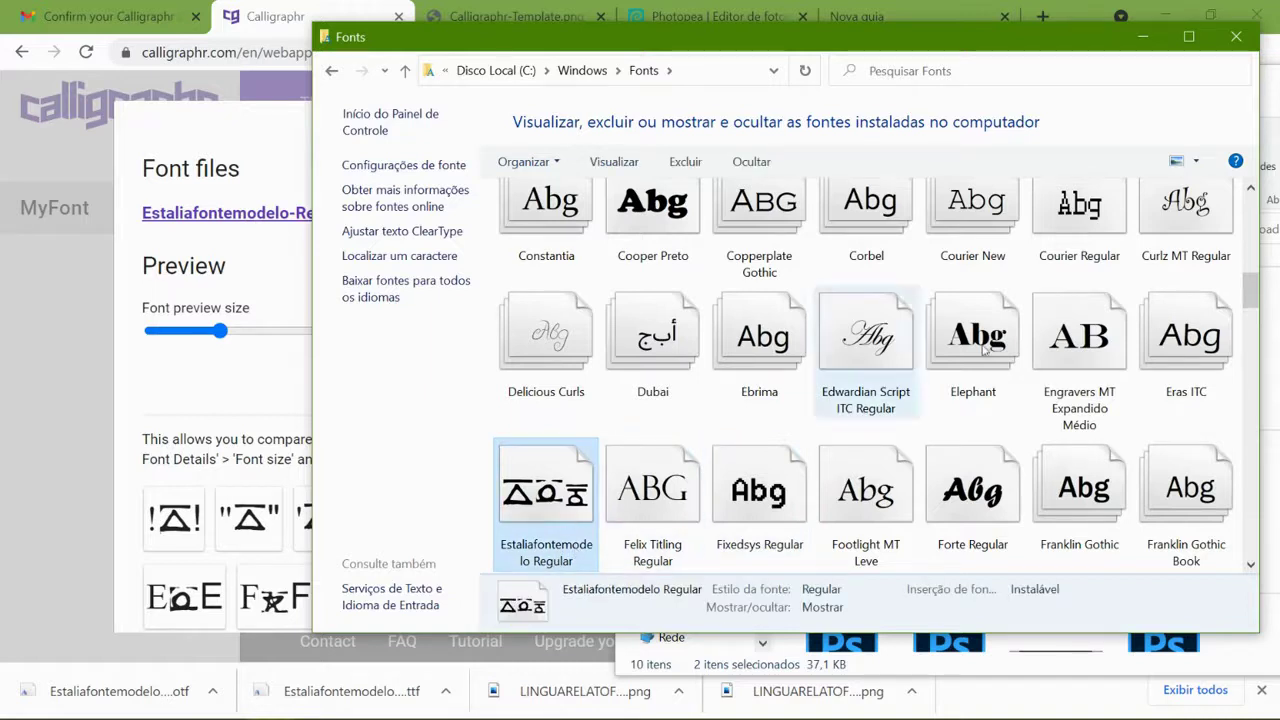
{"action": "left_click", "coordinate": [1236, 36]}
{"action": "left_click", "coordinate": [719, 20]}
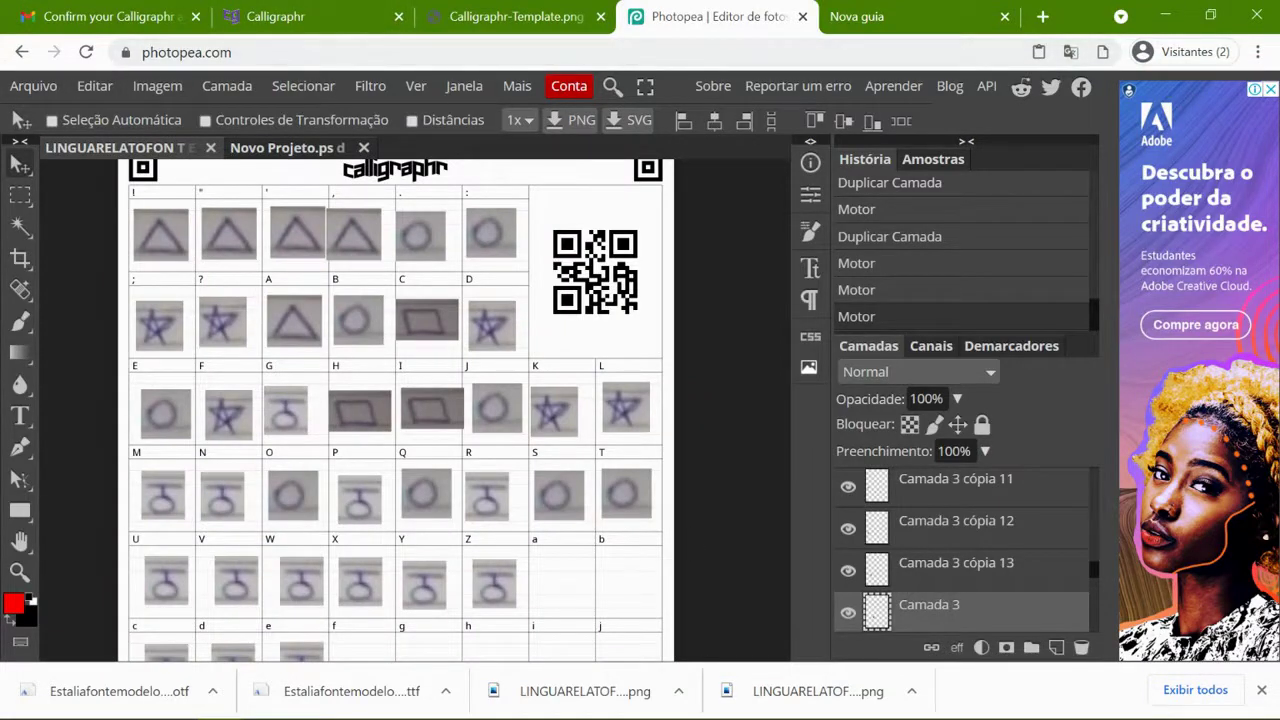
- Open the Windows Start menu from the taskbar over Photopea
{"action": "mouse_move", "coordinate": [501, 692]}
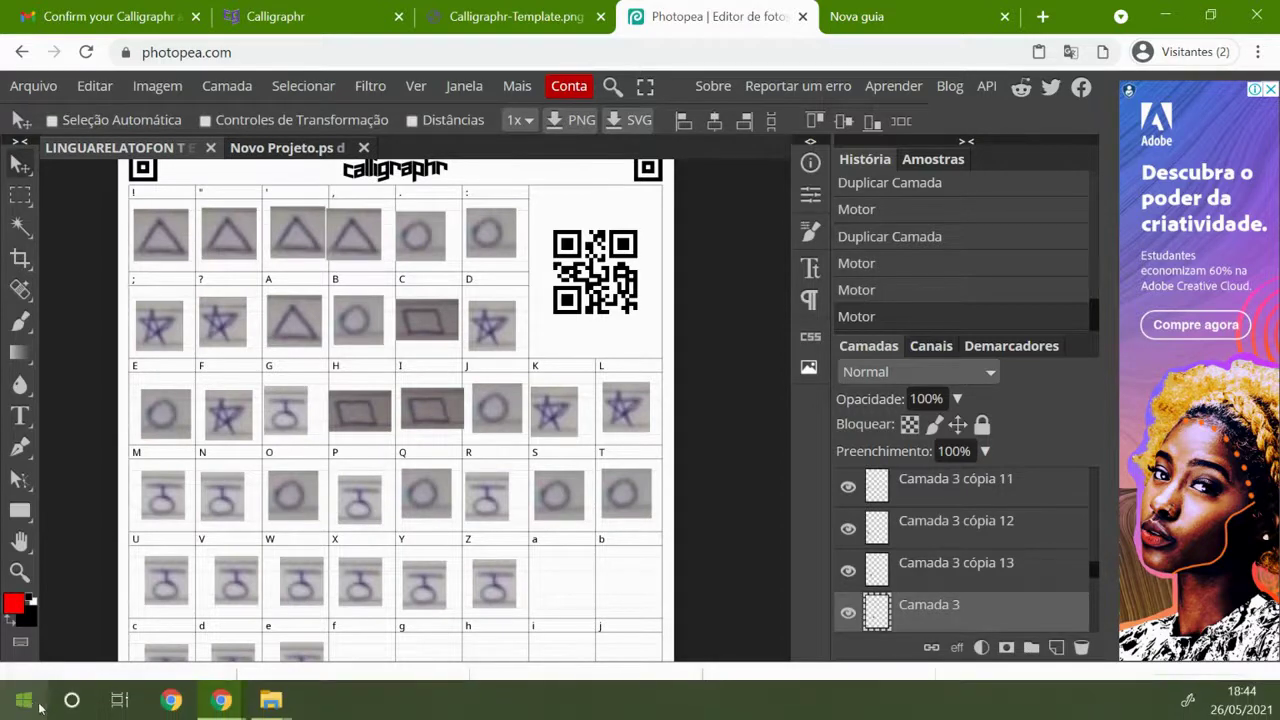
{"action": "left_click", "coordinate": [26, 701]}
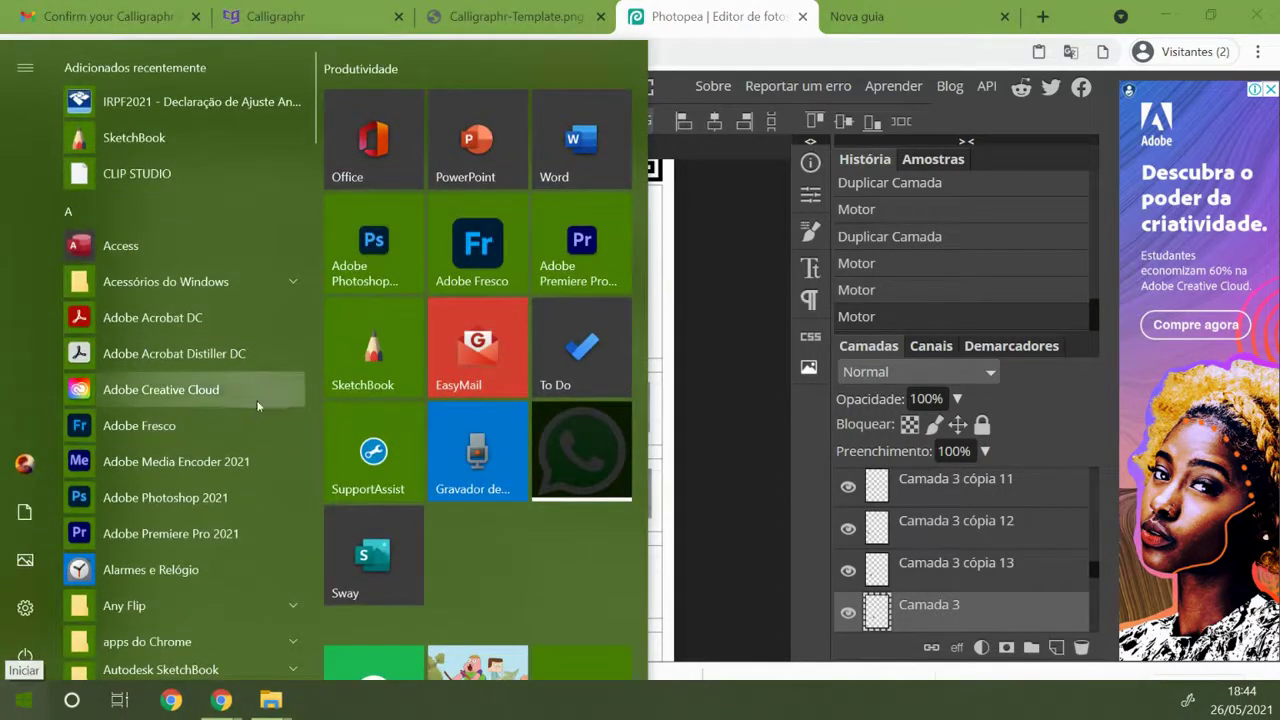
- Dismiss the Start menu and add a new empty layer in Photopea
{"action": "left_click", "coordinate": [387, 244]}
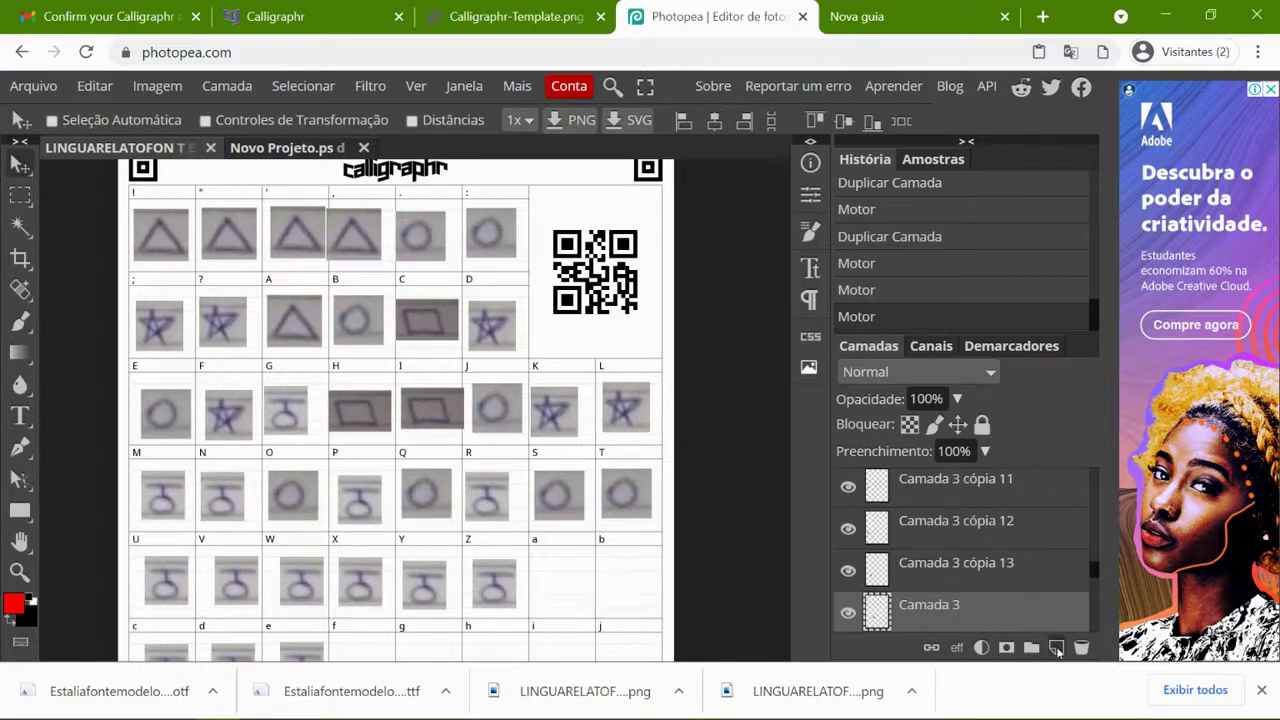
{"action": "left_click", "coordinate": [1056, 647]}
- Select the Fundo layer, draw a text box across the template's middle, and browse the font families
{"action": "scroll", "coordinate": [1006, 581], "scroll_direction": "down", "scroll_amount": 10}
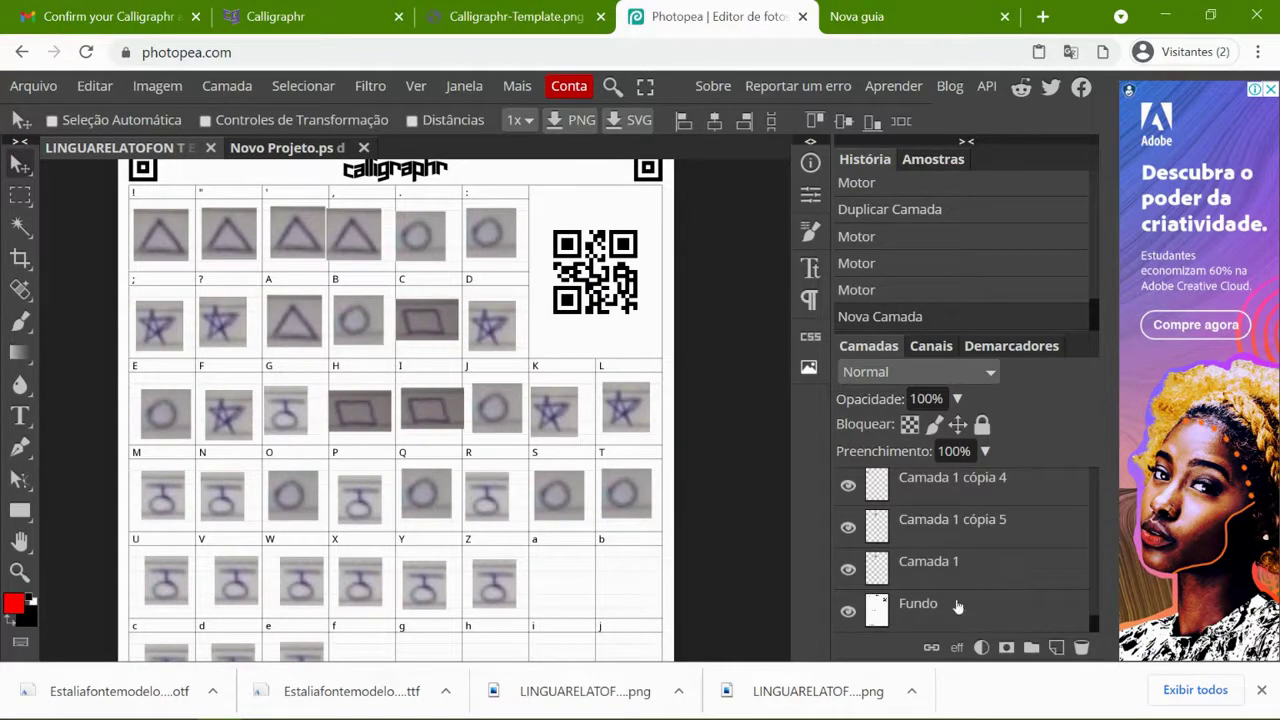
{"action": "left_click", "coordinate": [957, 606]}
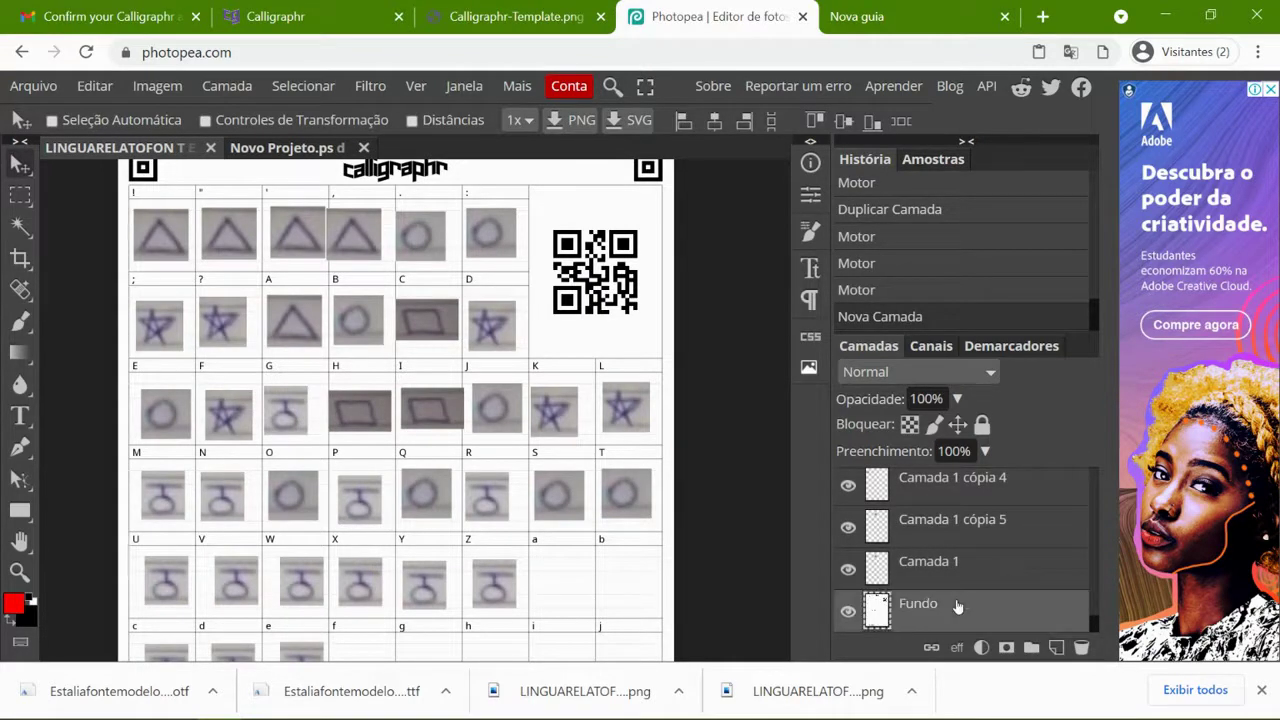
{"action": "left_click", "coordinate": [20, 416]}
{"action": "left_click_drag", "start_coordinate": [187, 304], "coordinate": [537, 537]}
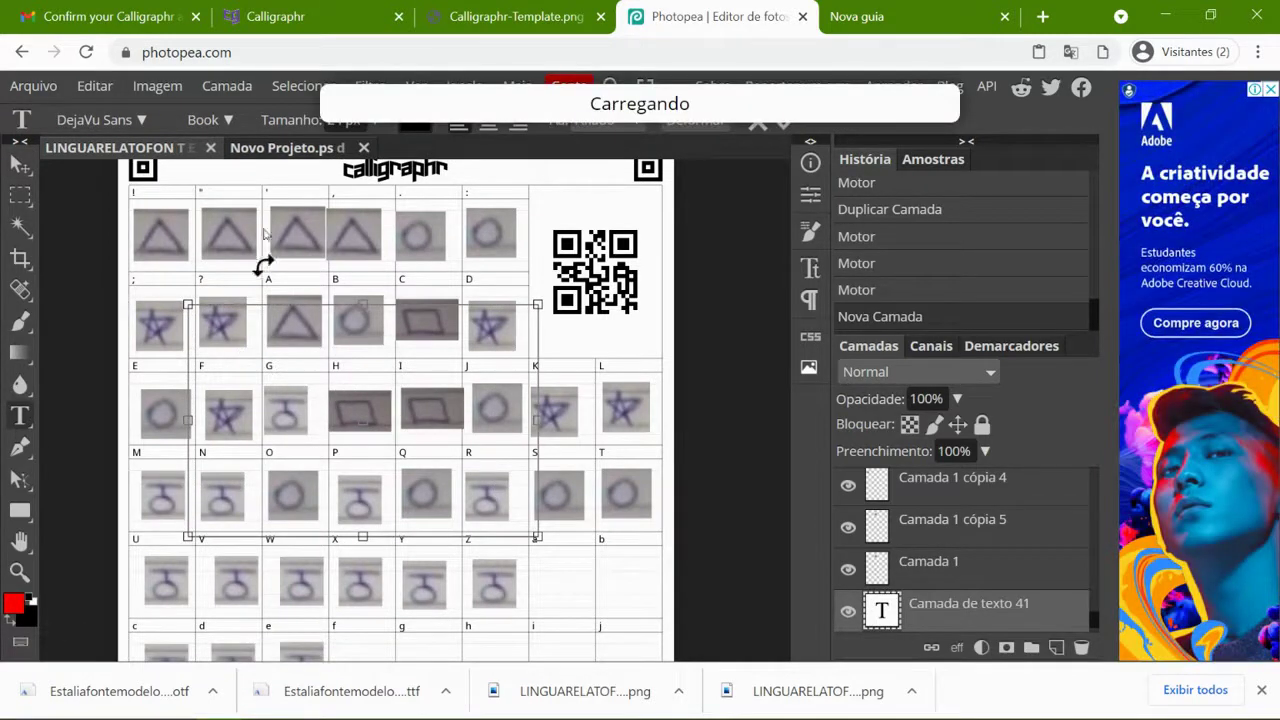
{"action": "left_click", "coordinate": [138, 120]}
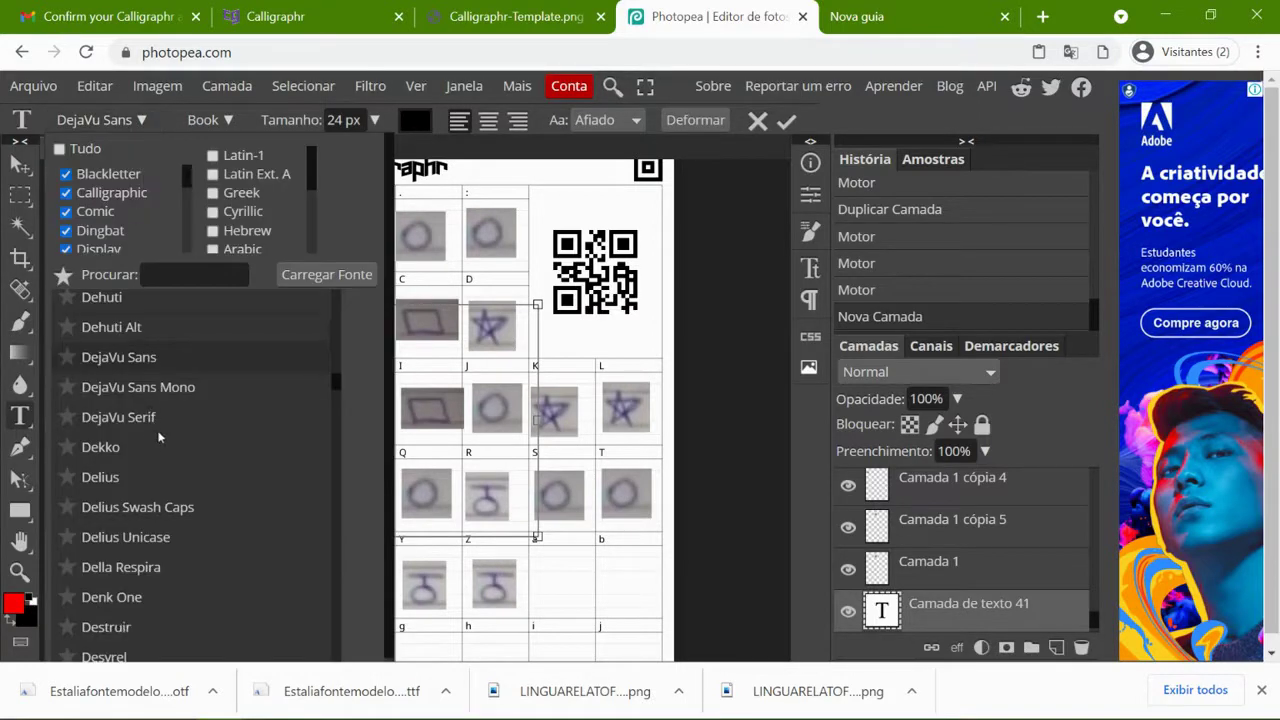
{"action": "scroll", "coordinate": [158, 437], "scroll_direction": "down", "scroll_amount": 15}
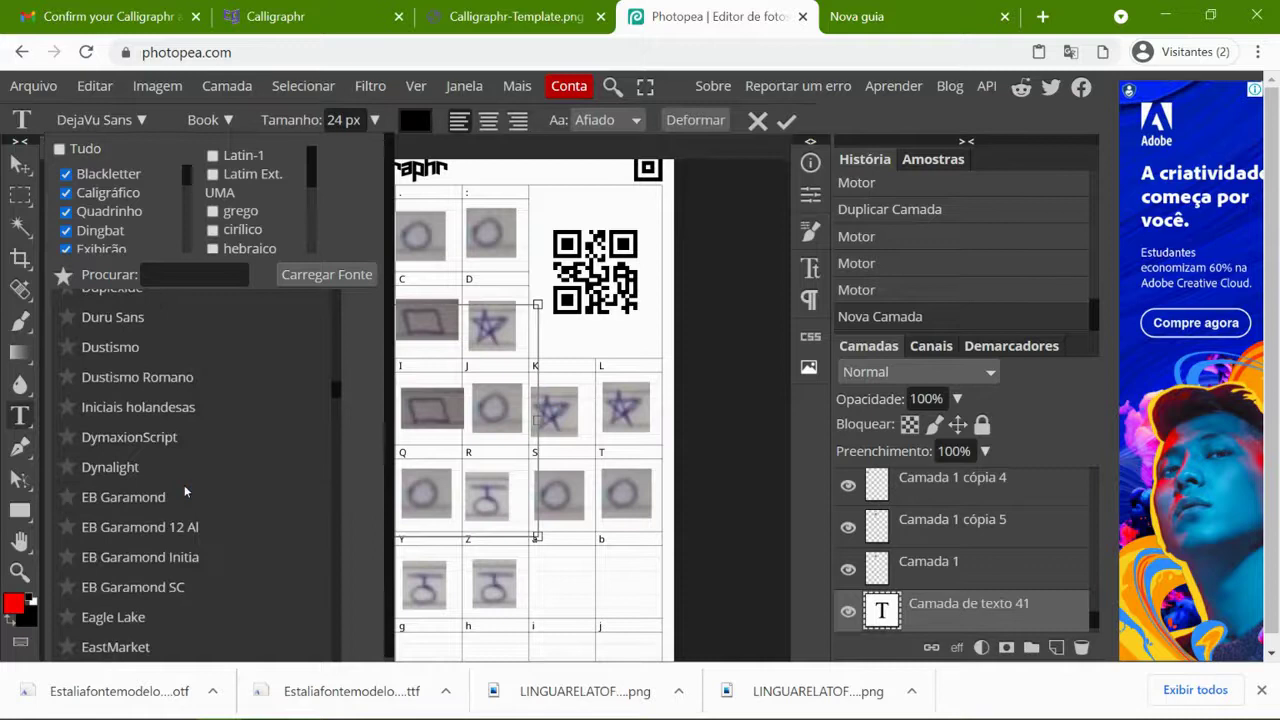
{"action": "scroll", "coordinate": [184, 485], "scroll_direction": "down", "scroll_amount": 3}
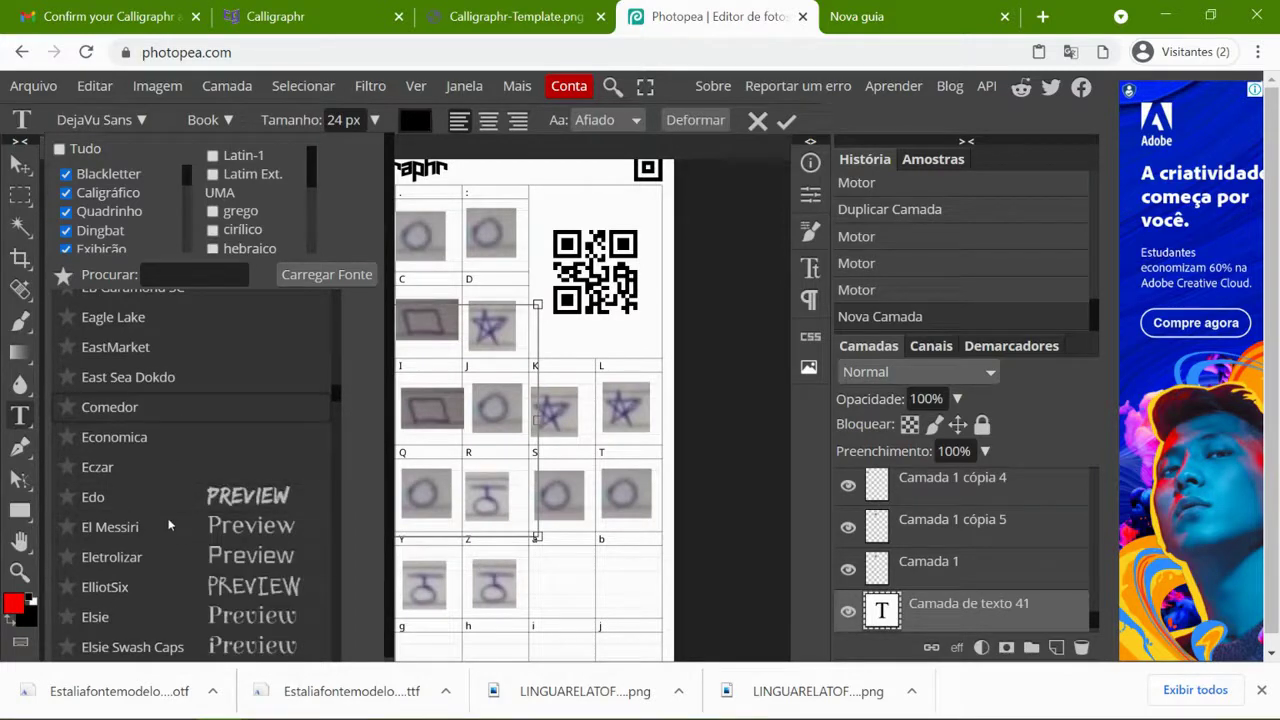
{"action": "scroll", "coordinate": [168, 525], "scroll_direction": "down", "scroll_amount": 5}
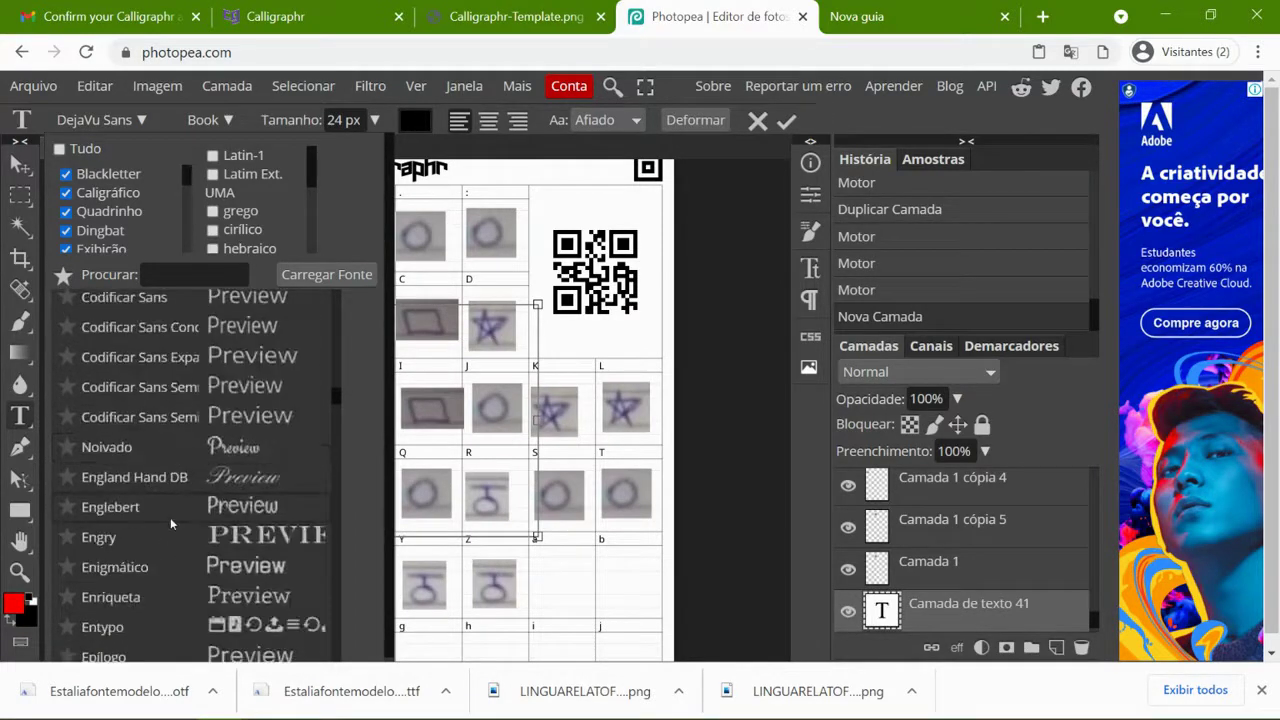
{"action": "scroll", "coordinate": [171, 517], "scroll_direction": "down", "scroll_amount": 5}
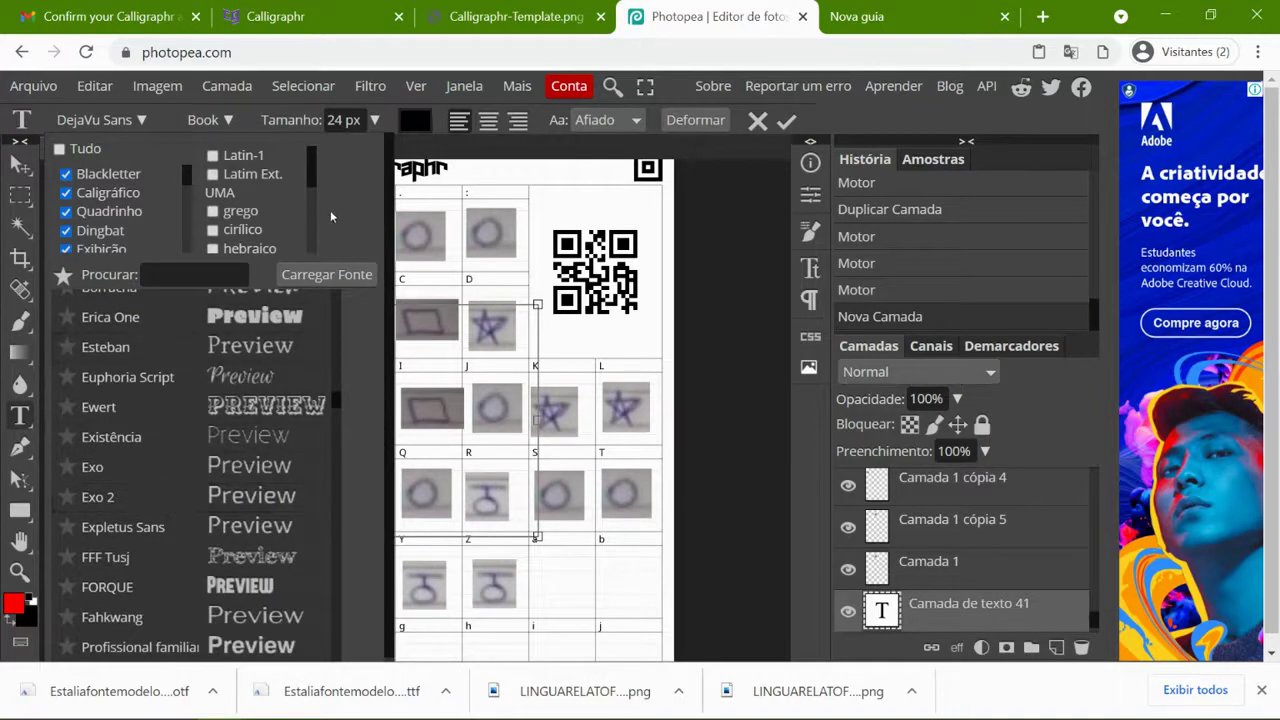
- Load the Estaliafontemodelo .ttf and .otf files from Downloads and keep them for future sessions
{"action": "left_click", "coordinate": [316, 276]}
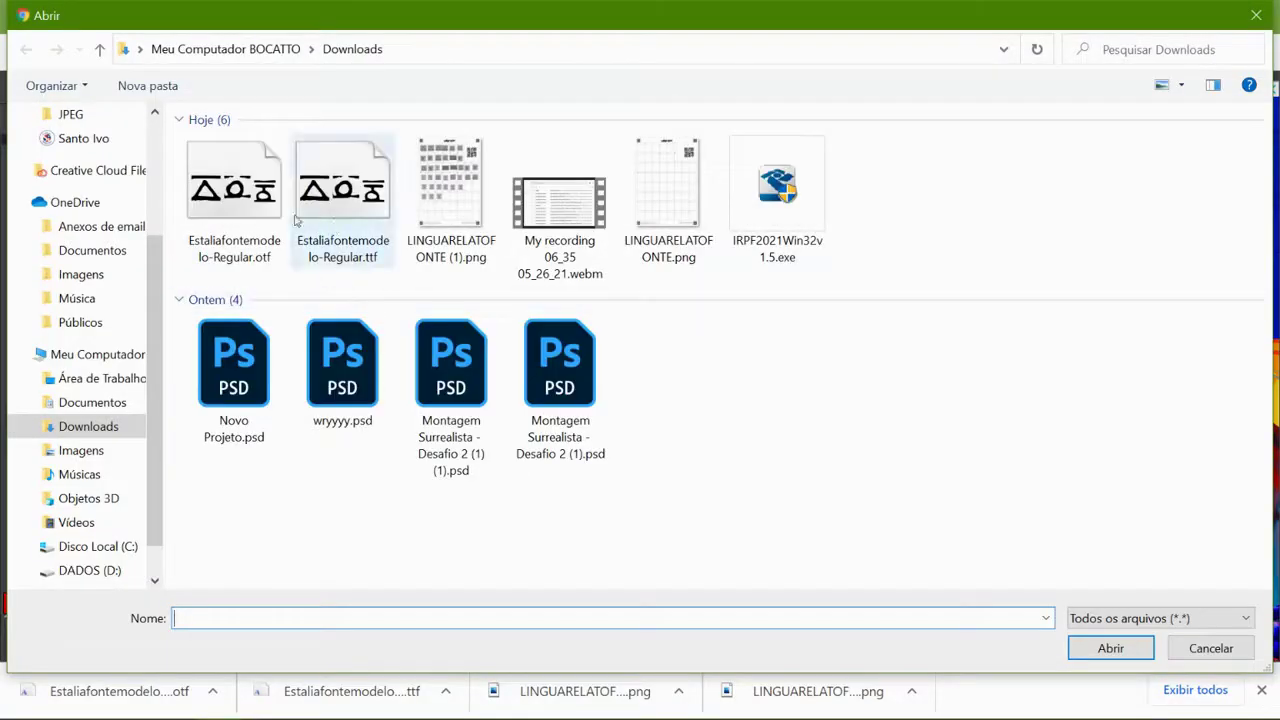
{"action": "left_click", "coordinate": [310, 220]}
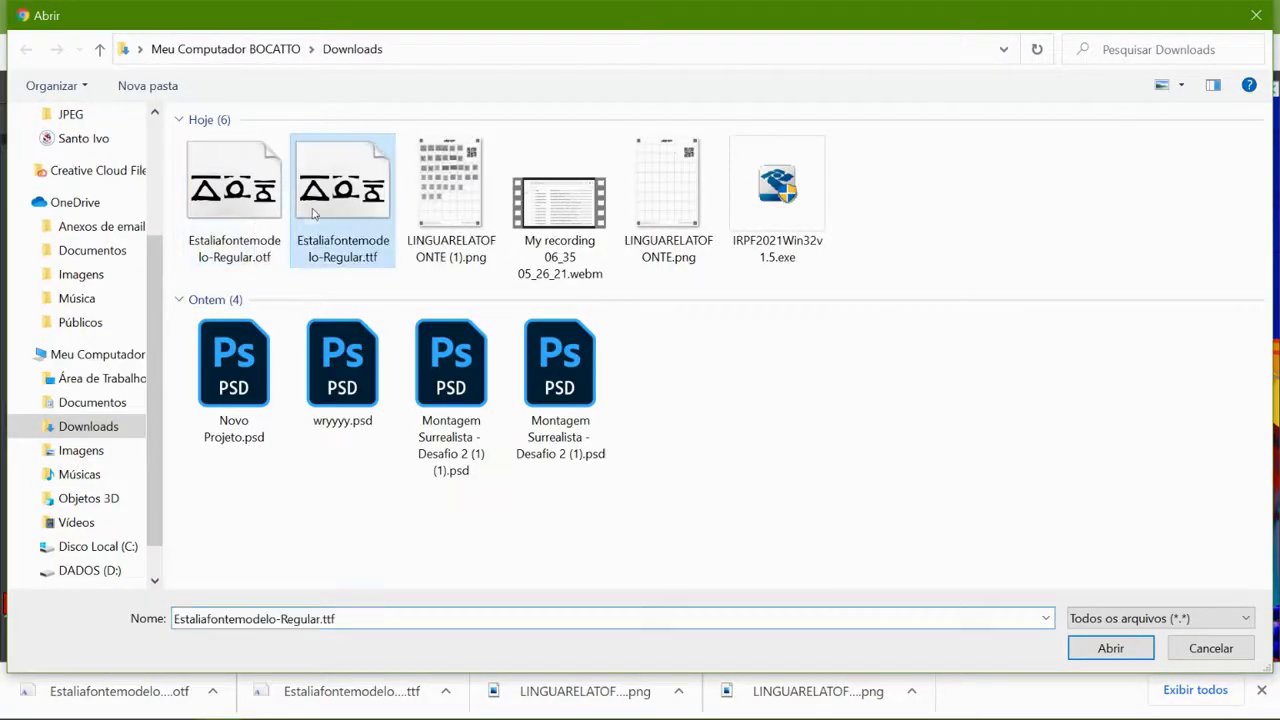
{"action": "key", "text": "shift+Left"}
{"action": "left_click", "coordinate": [1111, 648]}
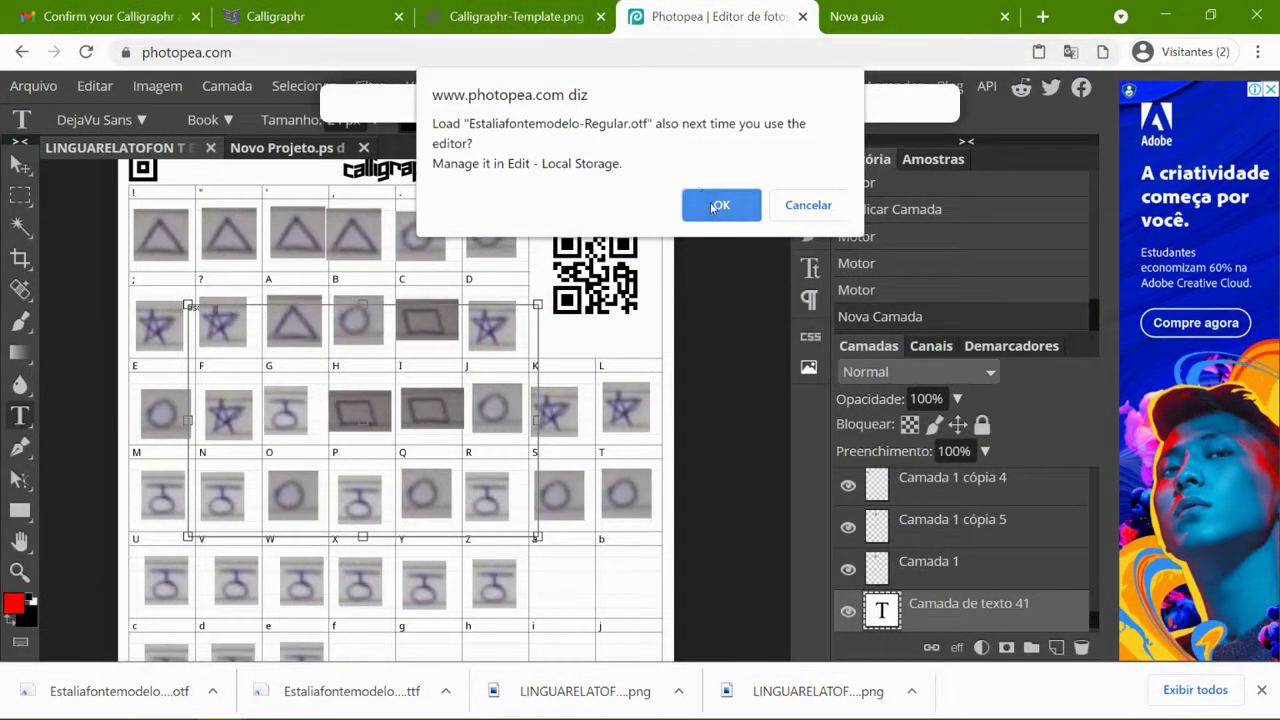
{"action": "left_click", "coordinate": [716, 206]}
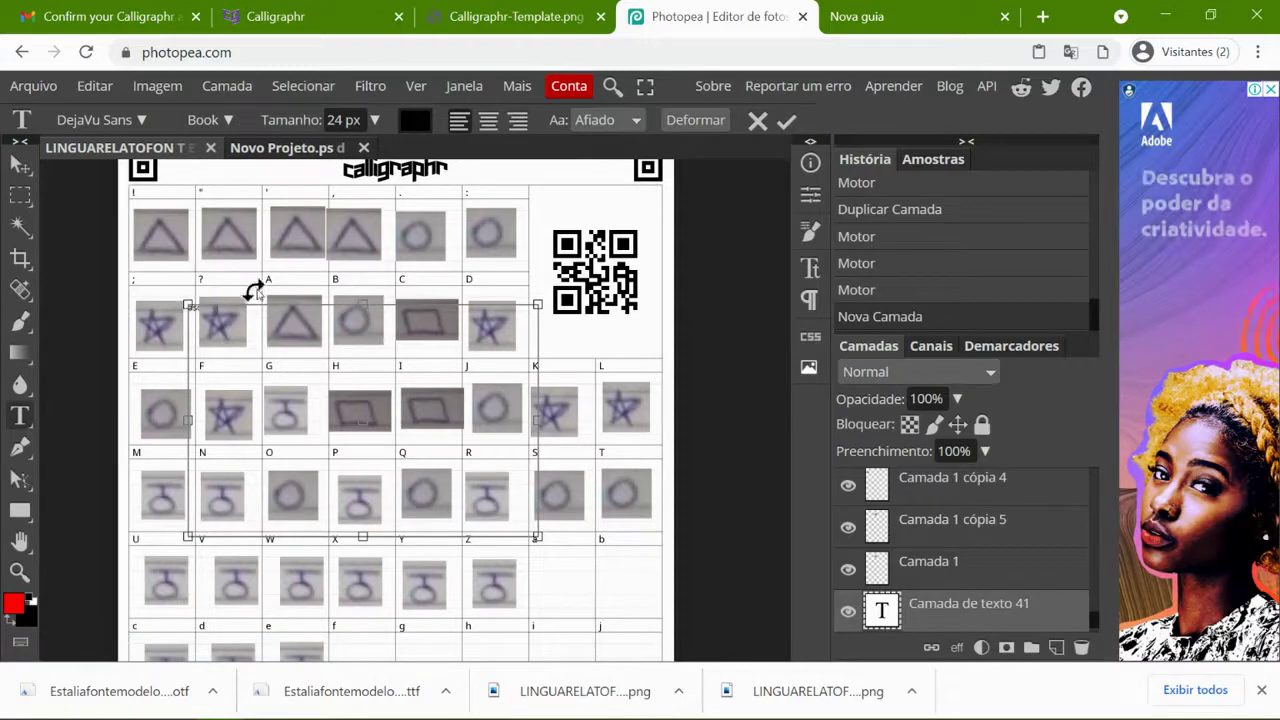
- Hide the triangle, star and other glyph layers in the Layers panel
{"action": "left_click", "coordinate": [849, 569]}
{"action": "left_click", "coordinate": [848, 486]}
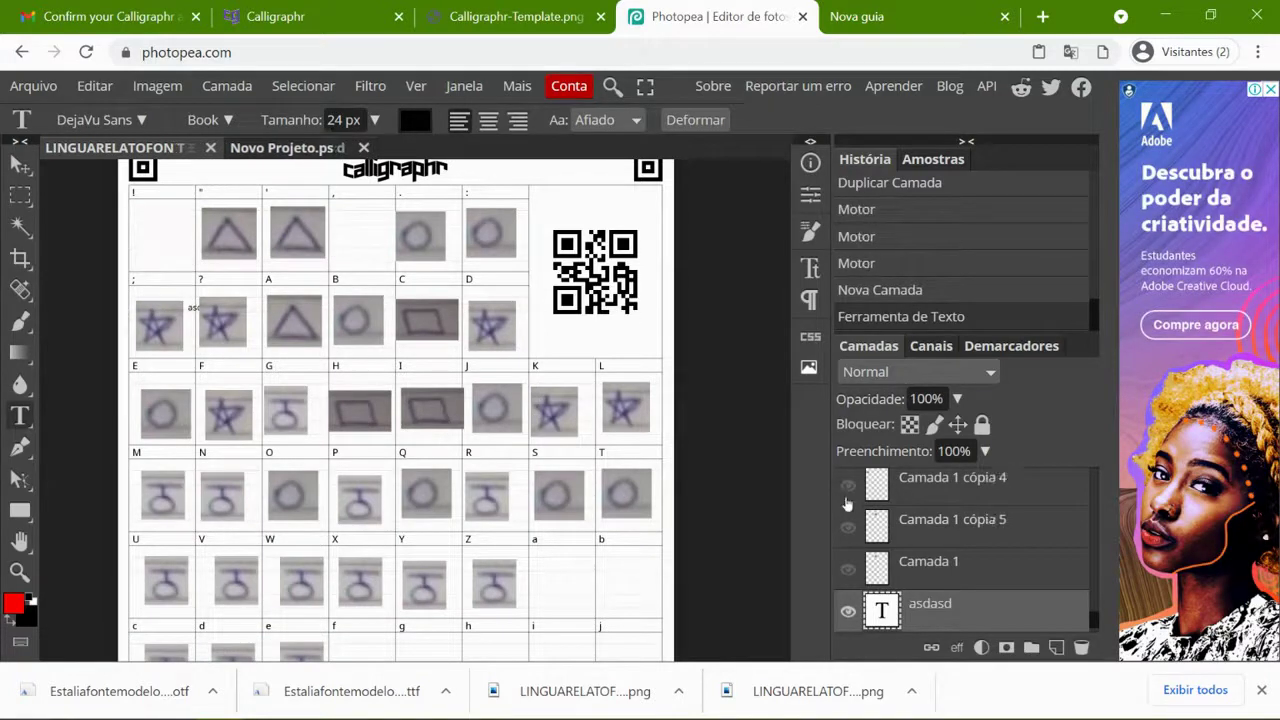
{"action": "scroll", "coordinate": [850, 541], "scroll_direction": "up", "scroll_amount": 2}
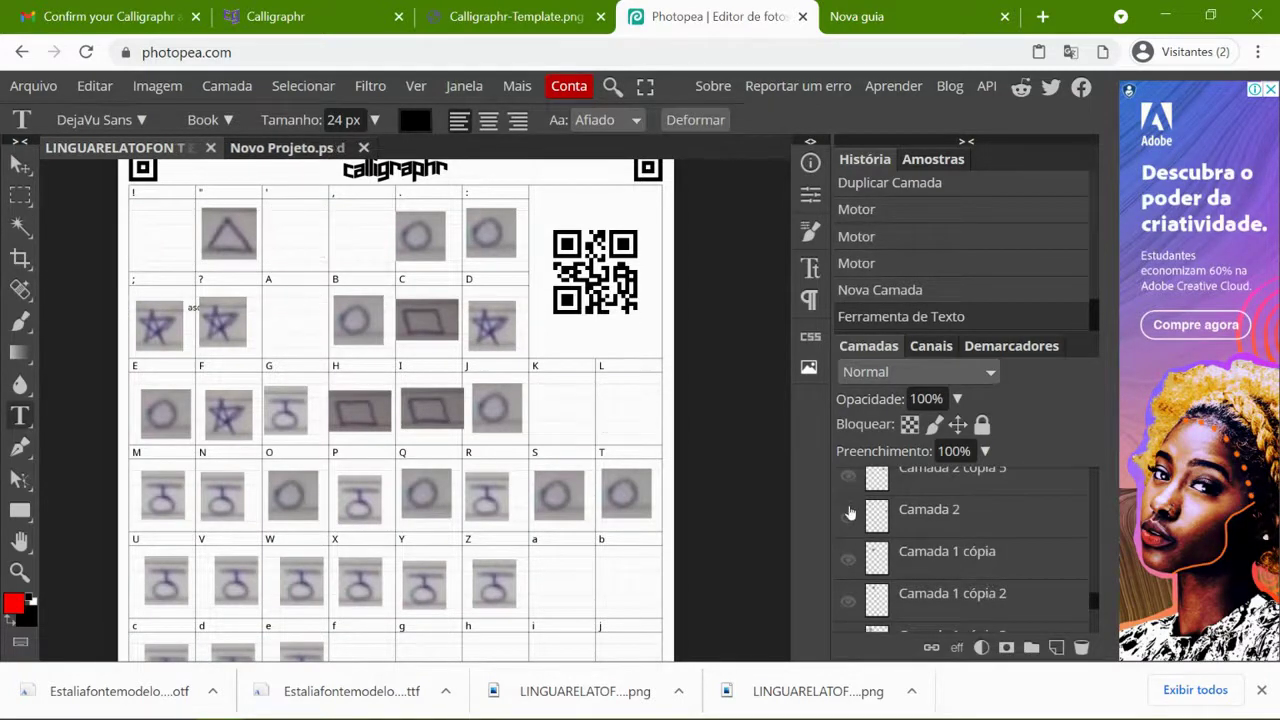
{"action": "scroll", "coordinate": [850, 613], "scroll_direction": "up", "scroll_amount": 3}
{"action": "left_click", "coordinate": [848, 622]}
{"action": "left_click", "coordinate": [848, 590]}
{"action": "left_click", "coordinate": [848, 548]}
{"action": "left_click", "coordinate": [848, 506]}
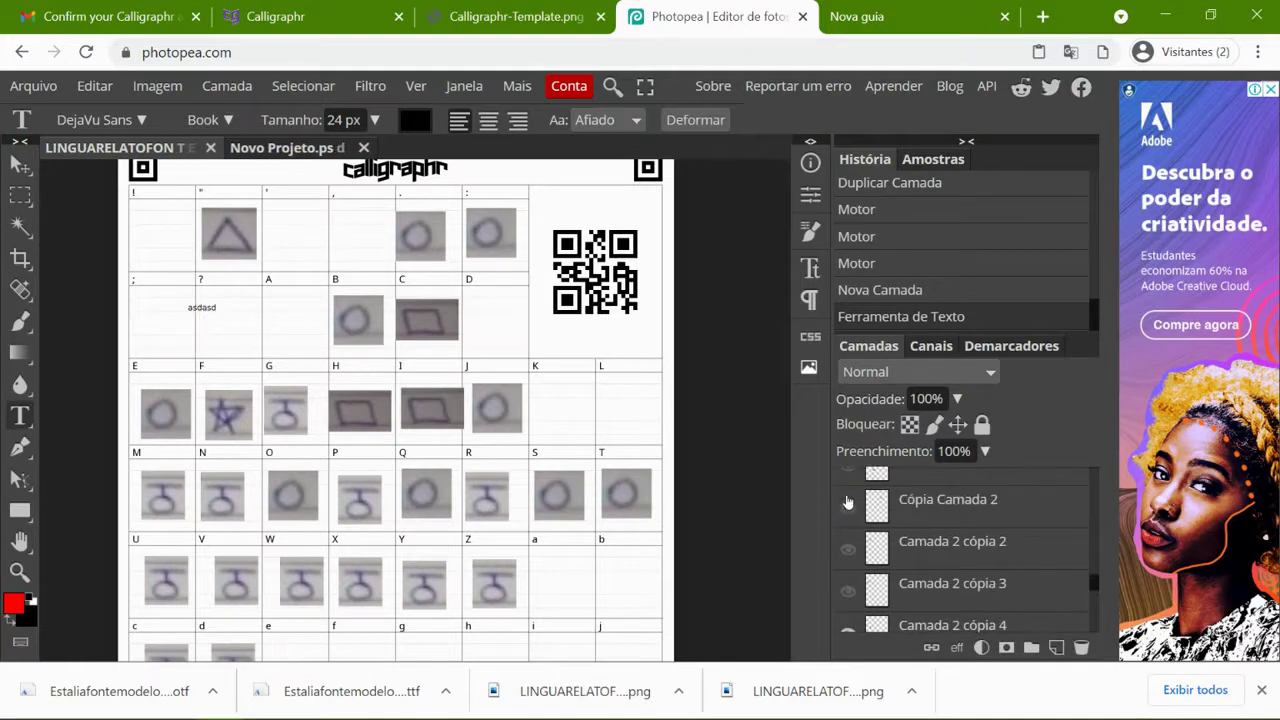
- Flatten the image, add a new layer, and delete the flattened Fundo background
{"action": "right_click", "coordinate": [910, 515]}
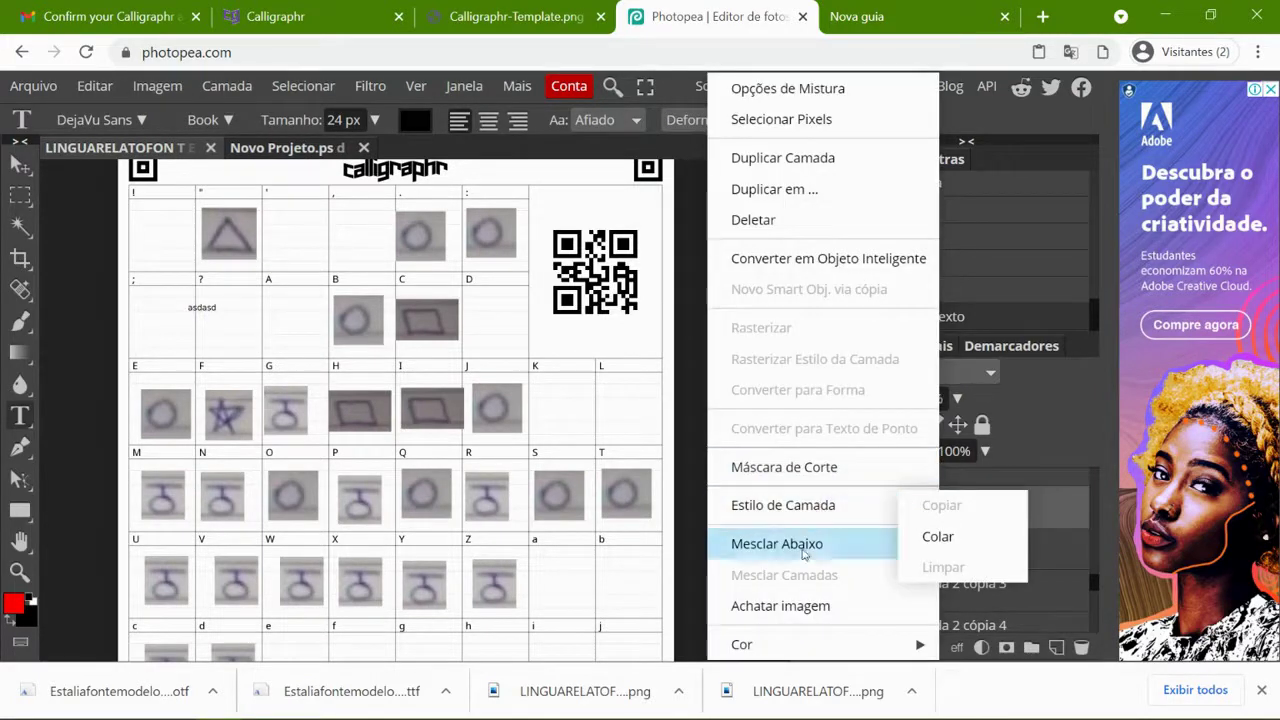
{"action": "left_click", "coordinate": [802, 603]}
{"action": "left_click", "coordinate": [1056, 647]}
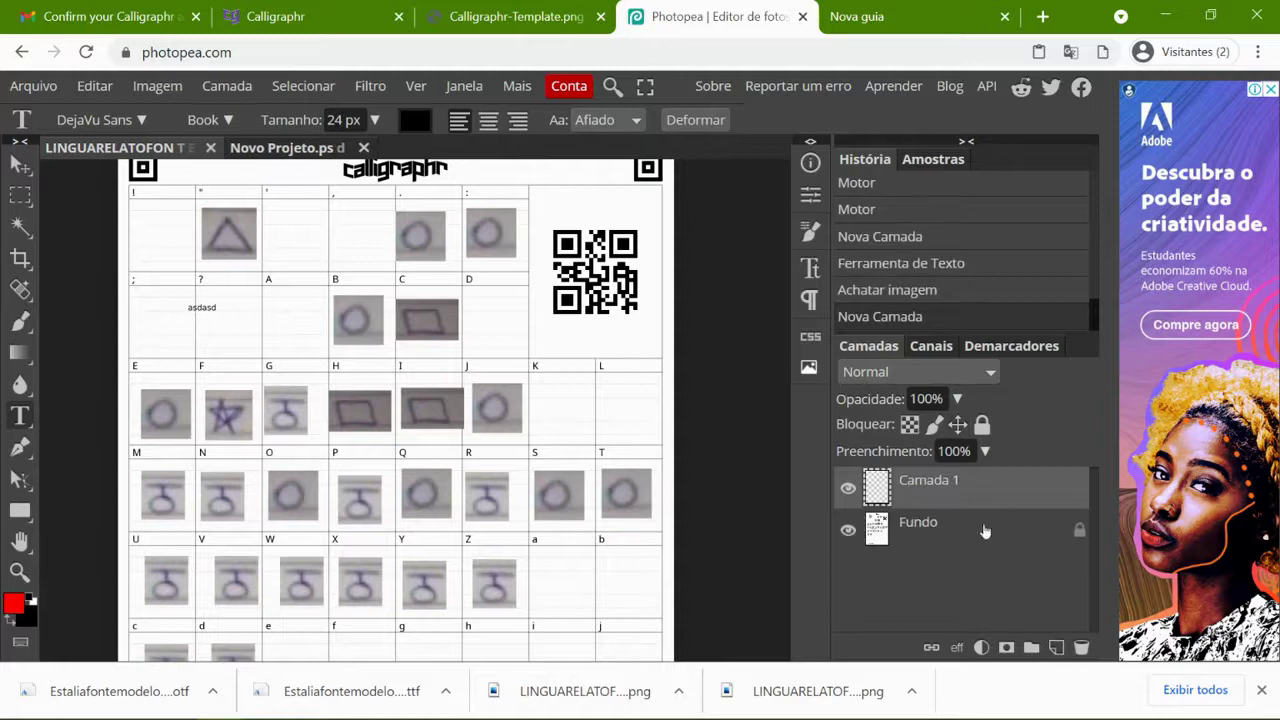
{"action": "left_click", "coordinate": [945, 533]}
{"action": "key", "text": "Delete"}
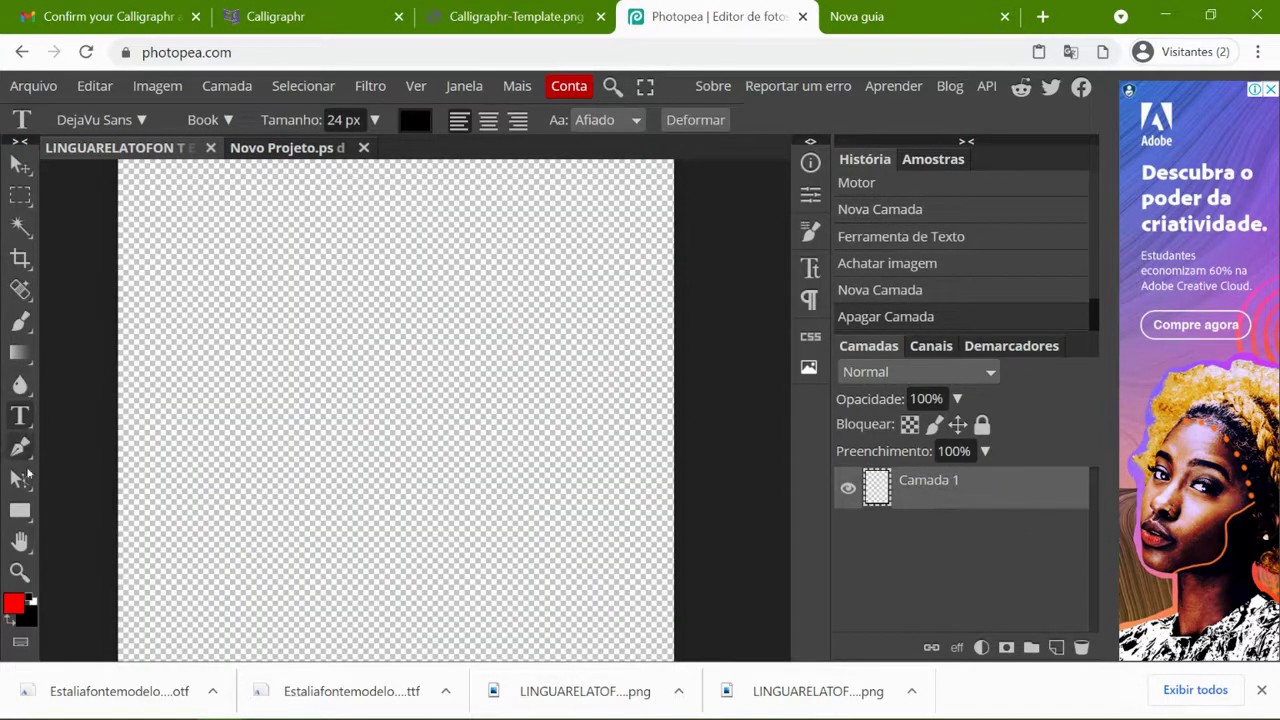
- Fill the canvas with near-white #fff6f6 using the Paint Bucket
{"action": "right_click", "coordinate": [22, 358]}
{"action": "left_click", "coordinate": [70, 384]}
{"action": "left_click", "coordinate": [12, 603]}
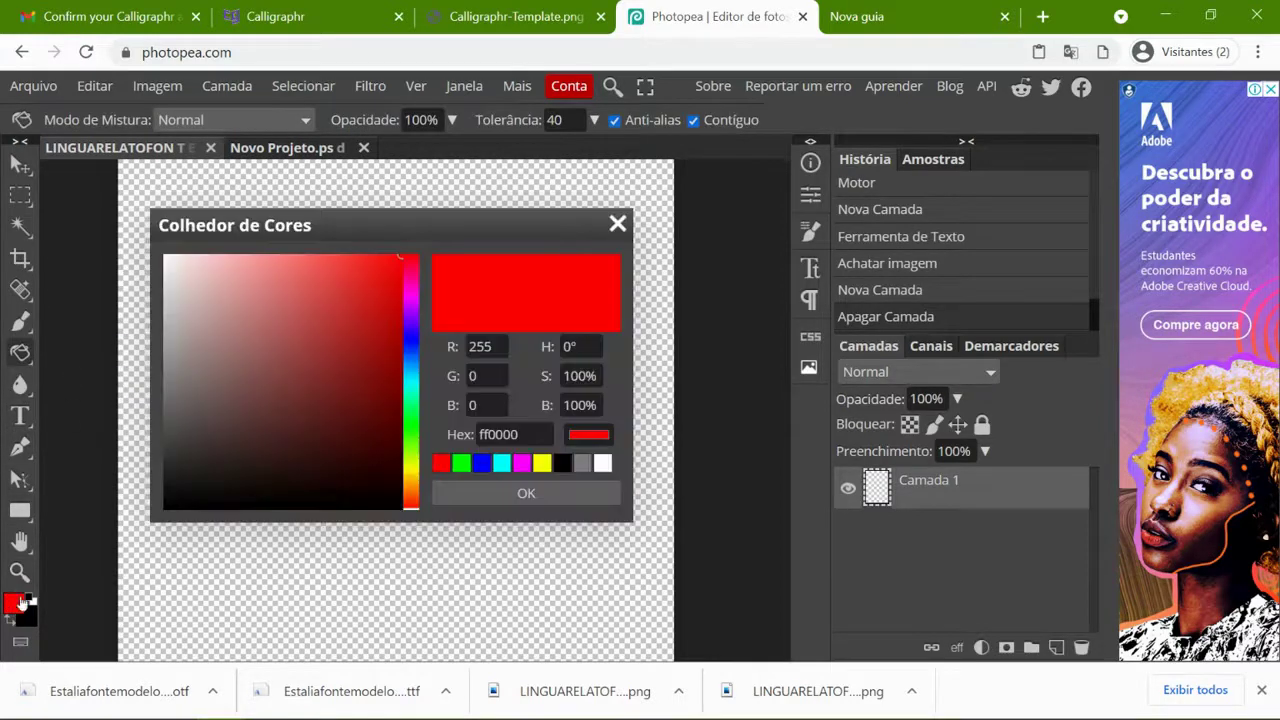
{"action": "left_click", "coordinate": [171, 256]}
{"action": "left_click", "coordinate": [546, 496]}
{"action": "left_click", "coordinate": [446, 395]}
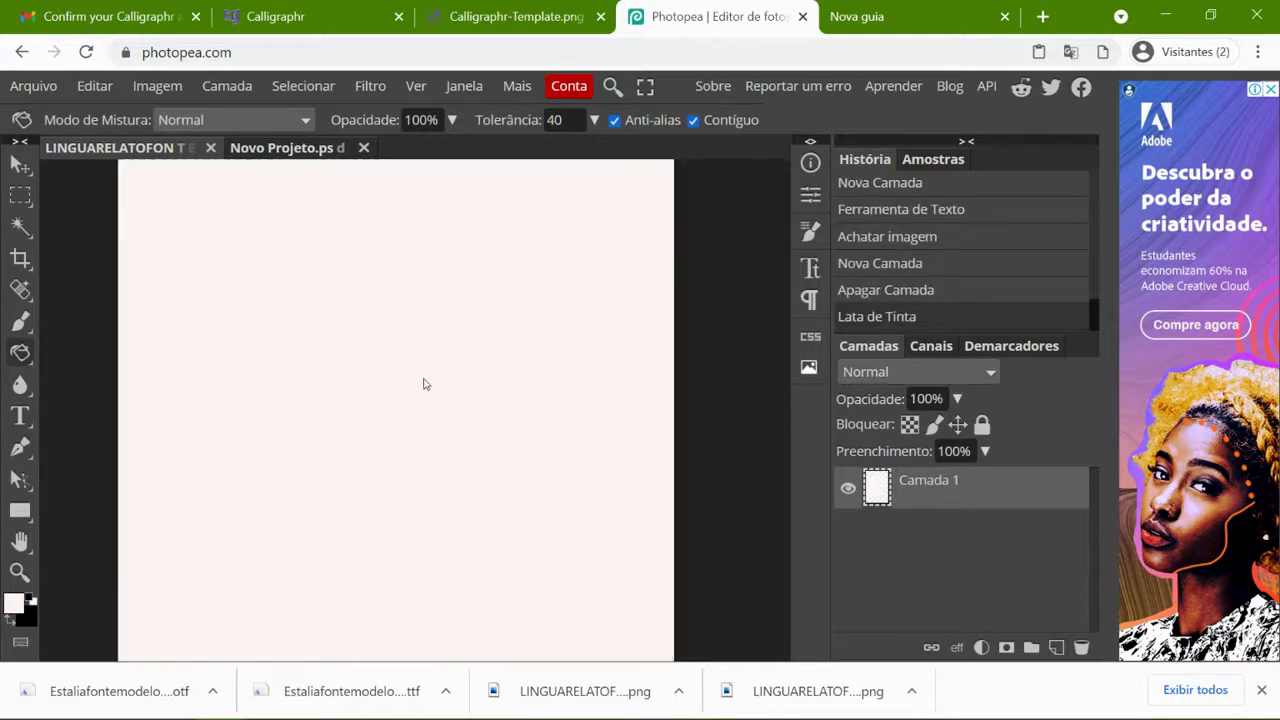
- Draw a text box across most of the canvas and type 'asdasdasd'
{"action": "key", "text": "t"}
{"action": "left_click_drag", "start_coordinate": [163, 210], "coordinate": [622, 602]}
{"action": "type", "text": "asdasd"}
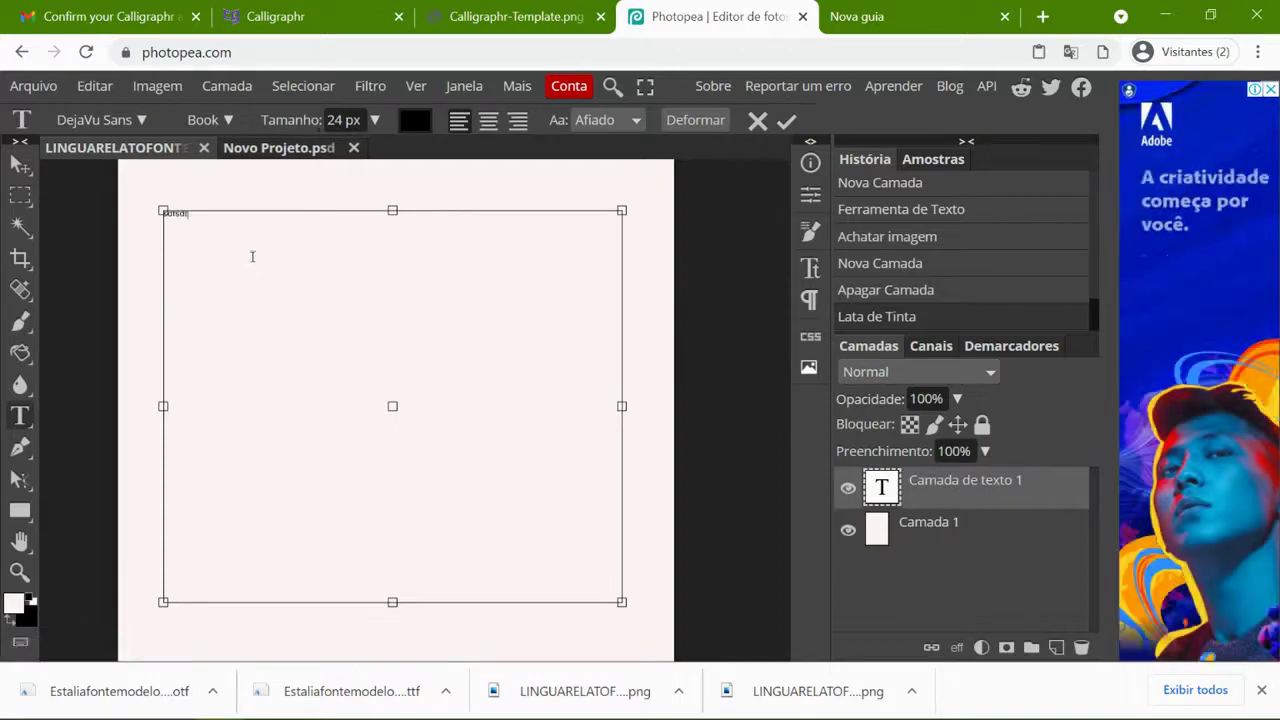
{"action": "type", "text": "asdasdasd"}
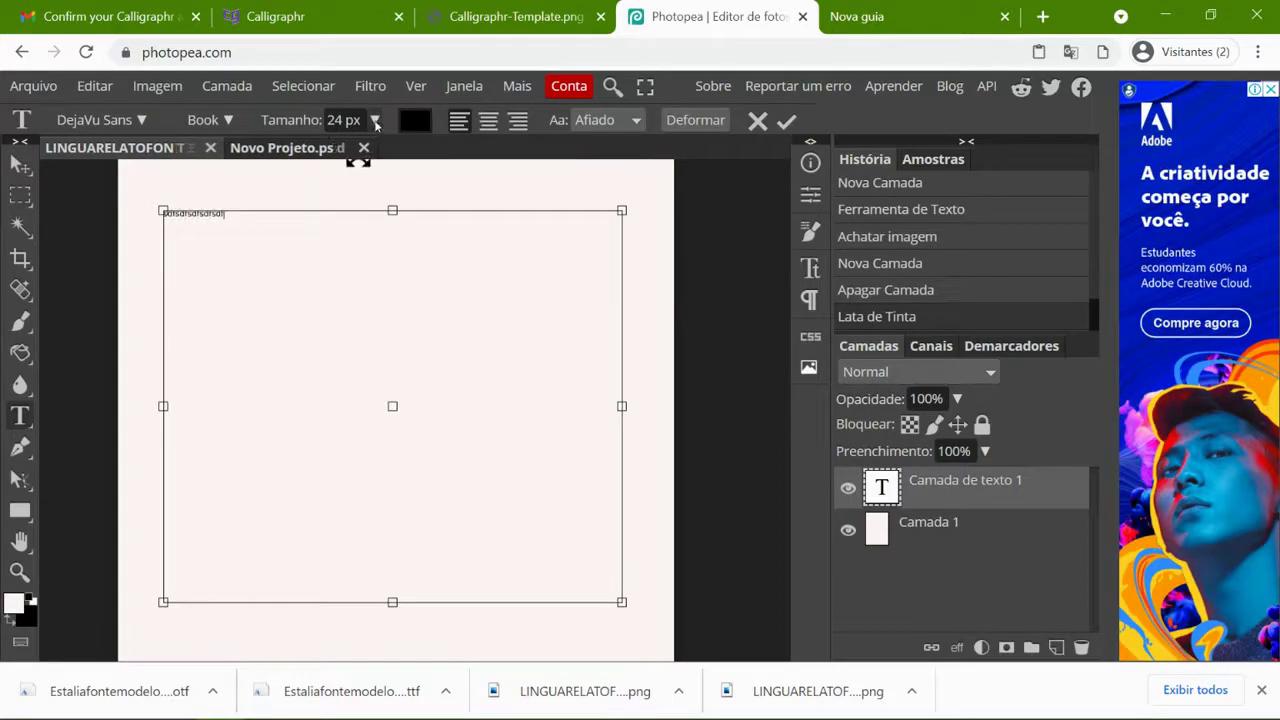
- Select all the placeholder text and enlarge it to 114 px
{"action": "left_click", "coordinate": [374, 119]}
{"action": "left_click_drag", "start_coordinate": [328, 143], "coordinate": [380, 154]}
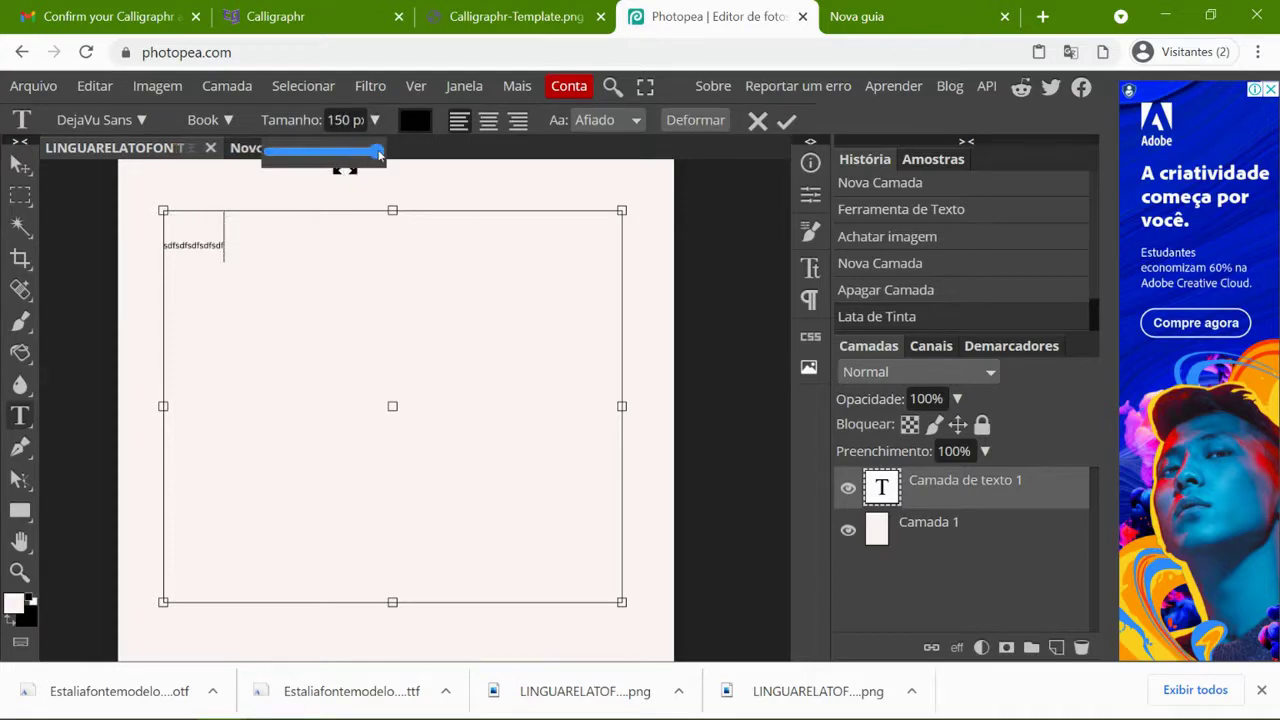
{"action": "left_click", "coordinate": [270, 245]}
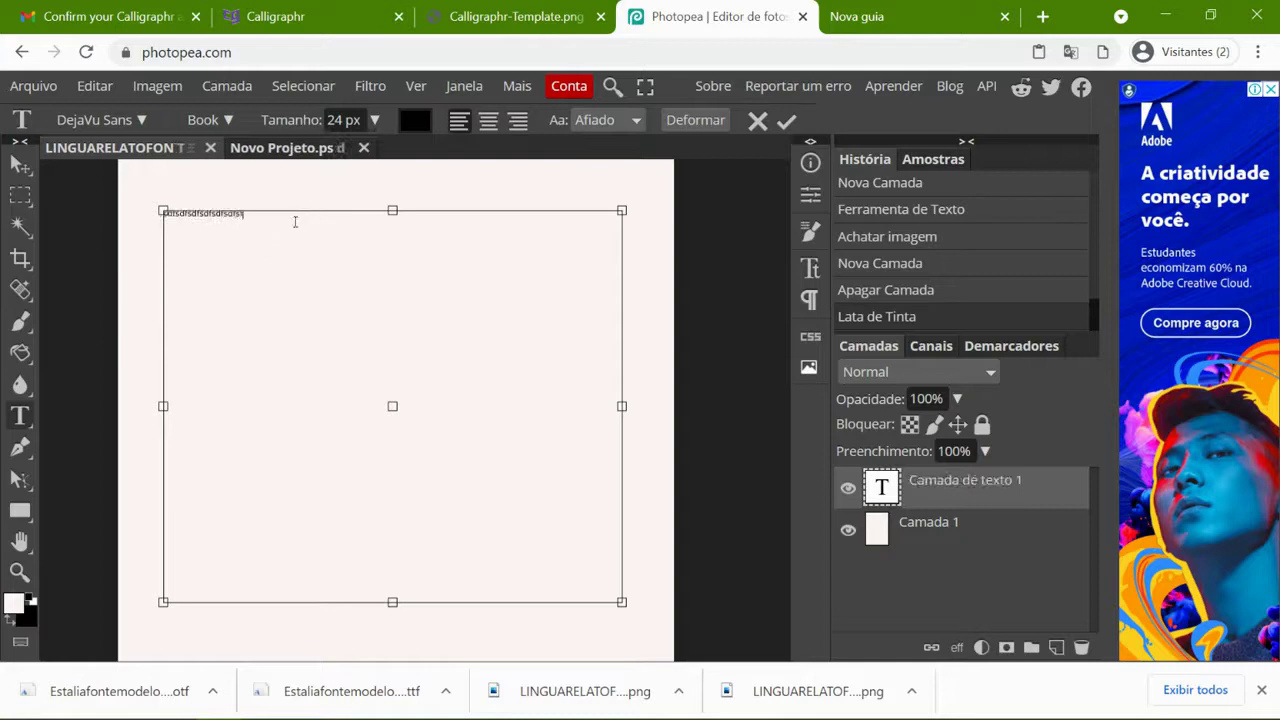
{"action": "key", "text": "ctrl+a"}
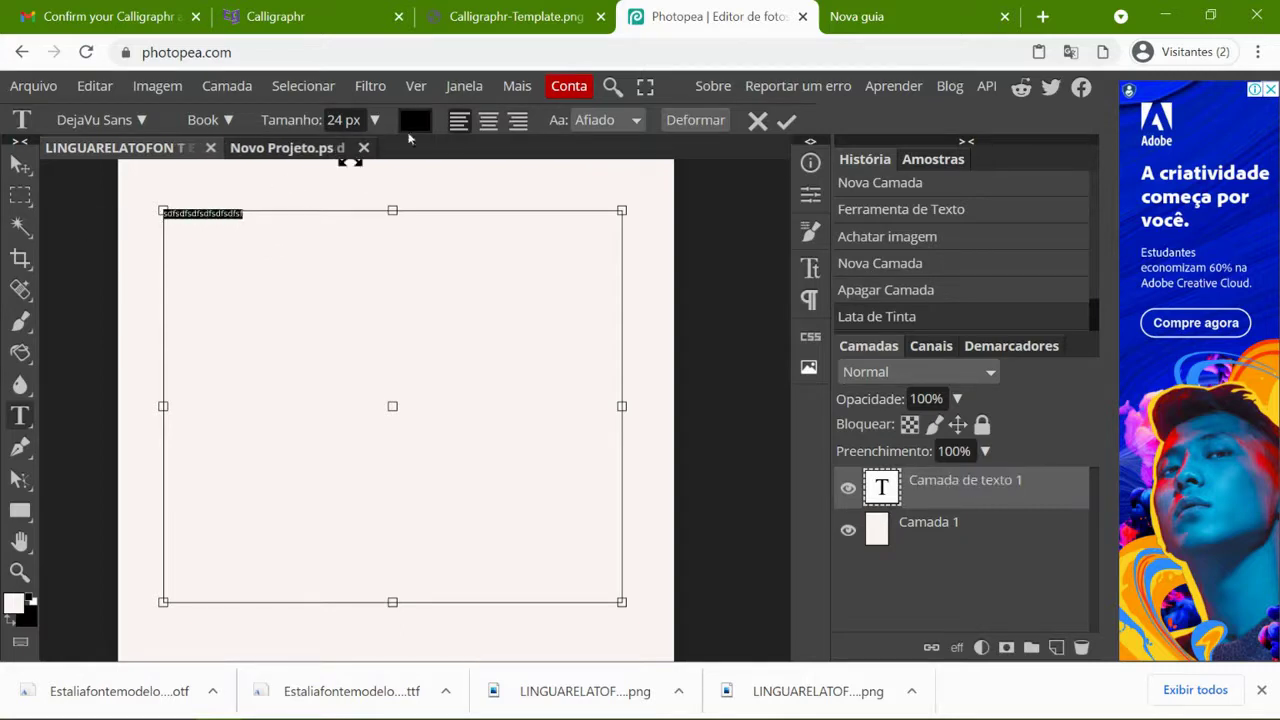
{"action": "left_click", "coordinate": [376, 120]}
{"action": "left_click_drag", "start_coordinate": [351, 155], "coordinate": [366, 148]}
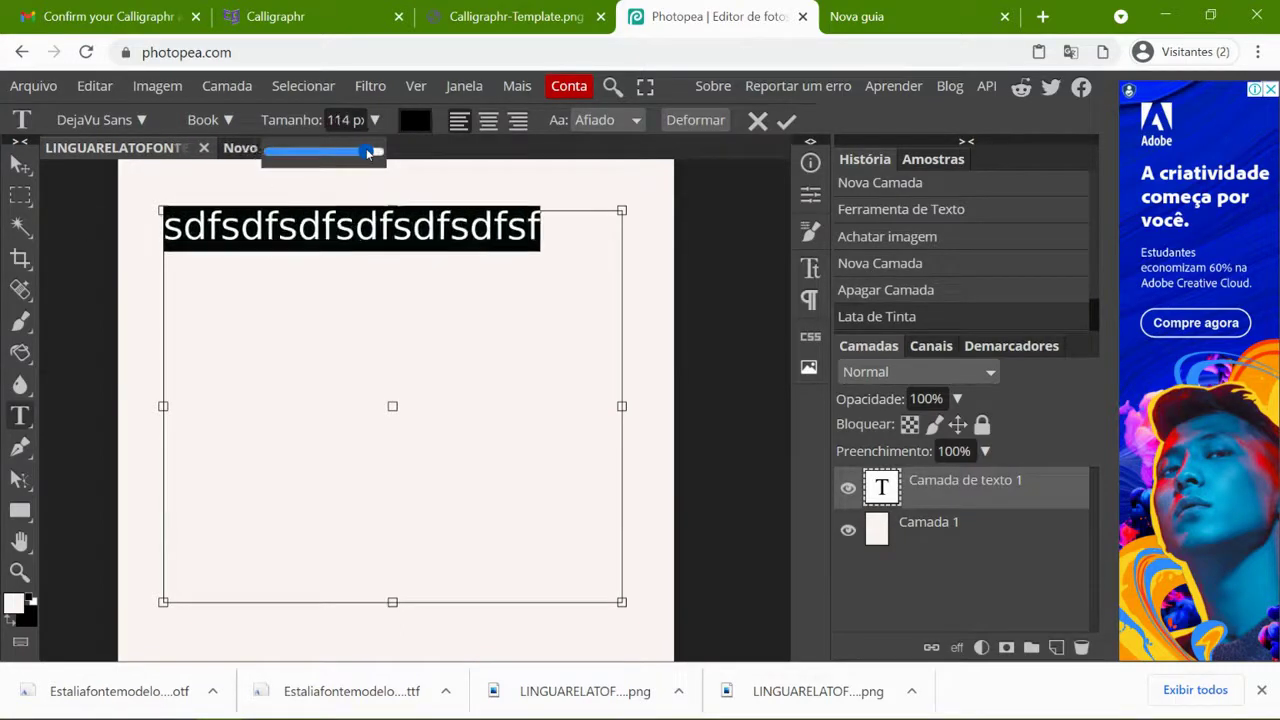
- Search the font family list for 'esta' to find Estaliafontemodelo
{"action": "left_click", "coordinate": [141, 119]}
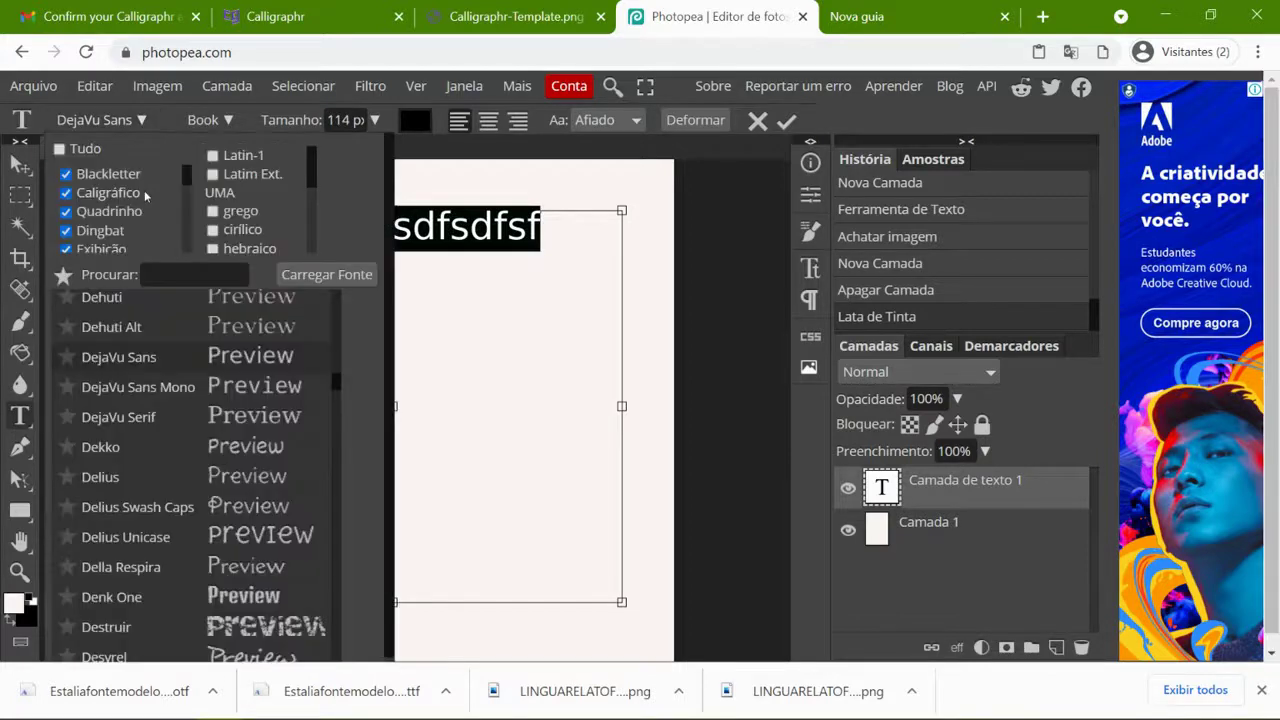
{"action": "scroll", "coordinate": [229, 430], "scroll_direction": "down", "scroll_amount": 1}
{"action": "scroll", "coordinate": [245, 450], "scroll_direction": "up", "scroll_amount": 6}
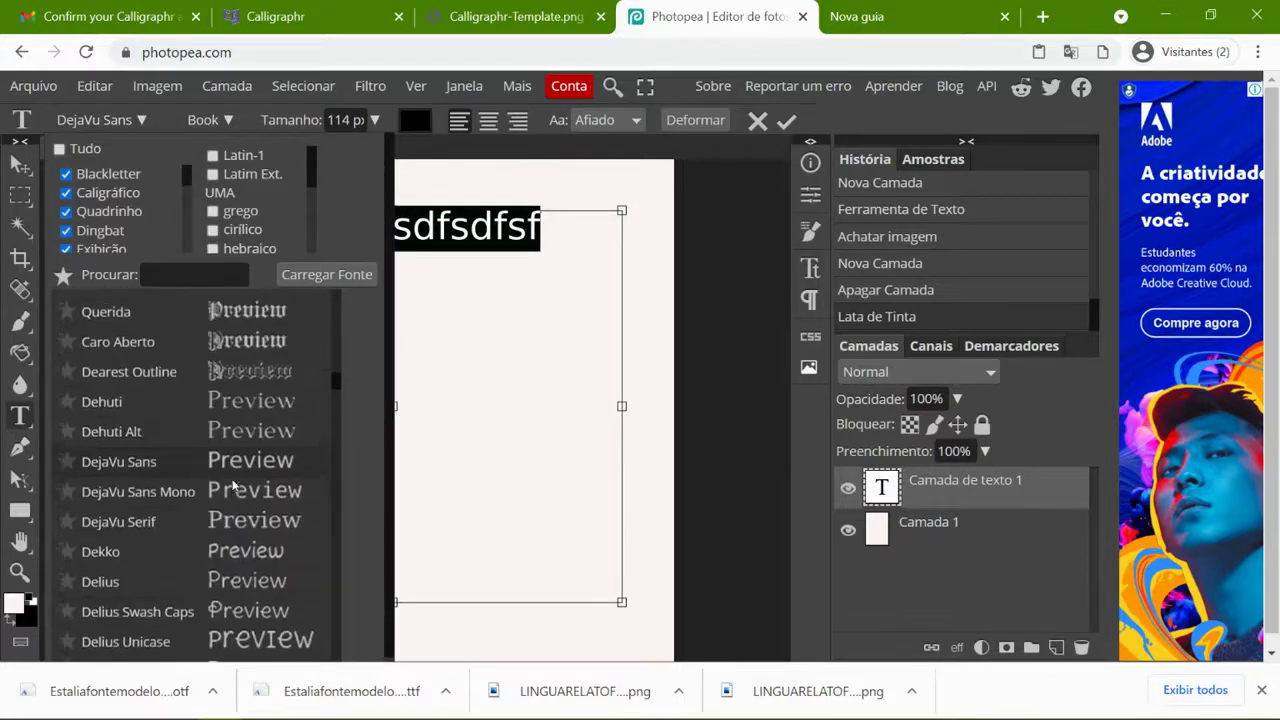
{"action": "scroll", "coordinate": [257, 465], "scroll_direction": "down", "scroll_amount": 15}
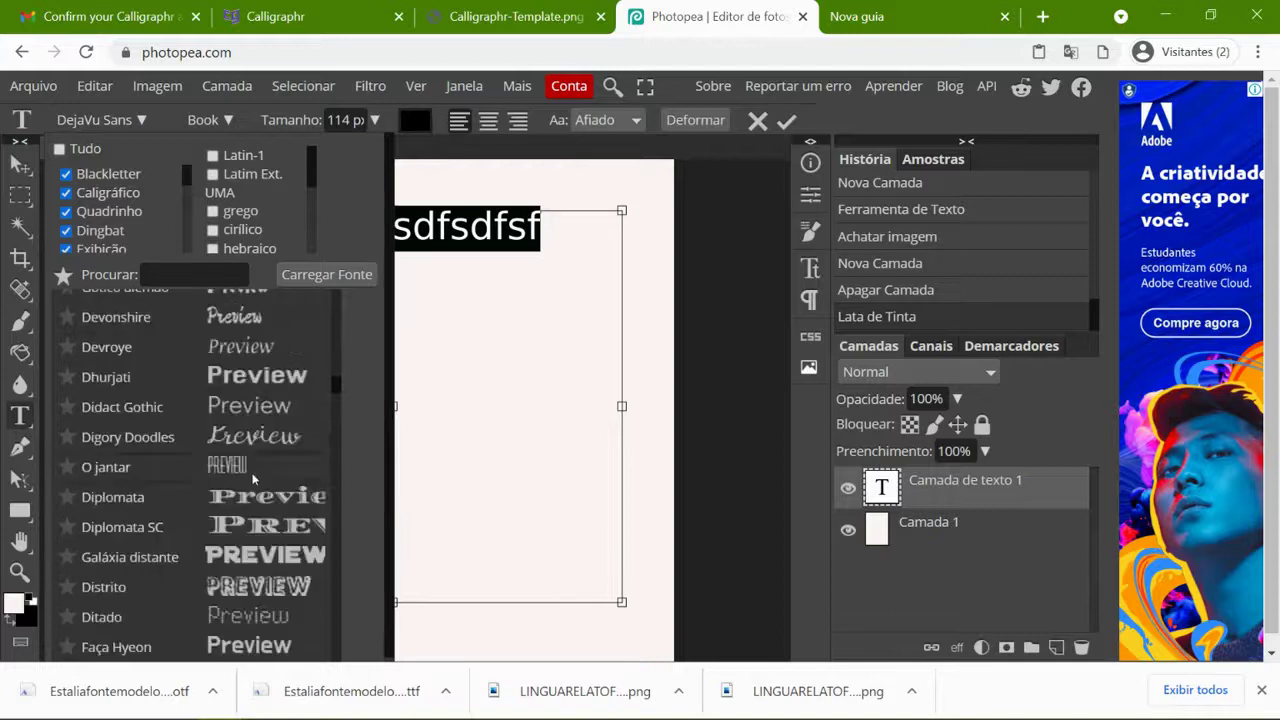
{"action": "scroll", "coordinate": [253, 481], "scroll_direction": "down", "scroll_amount": 8}
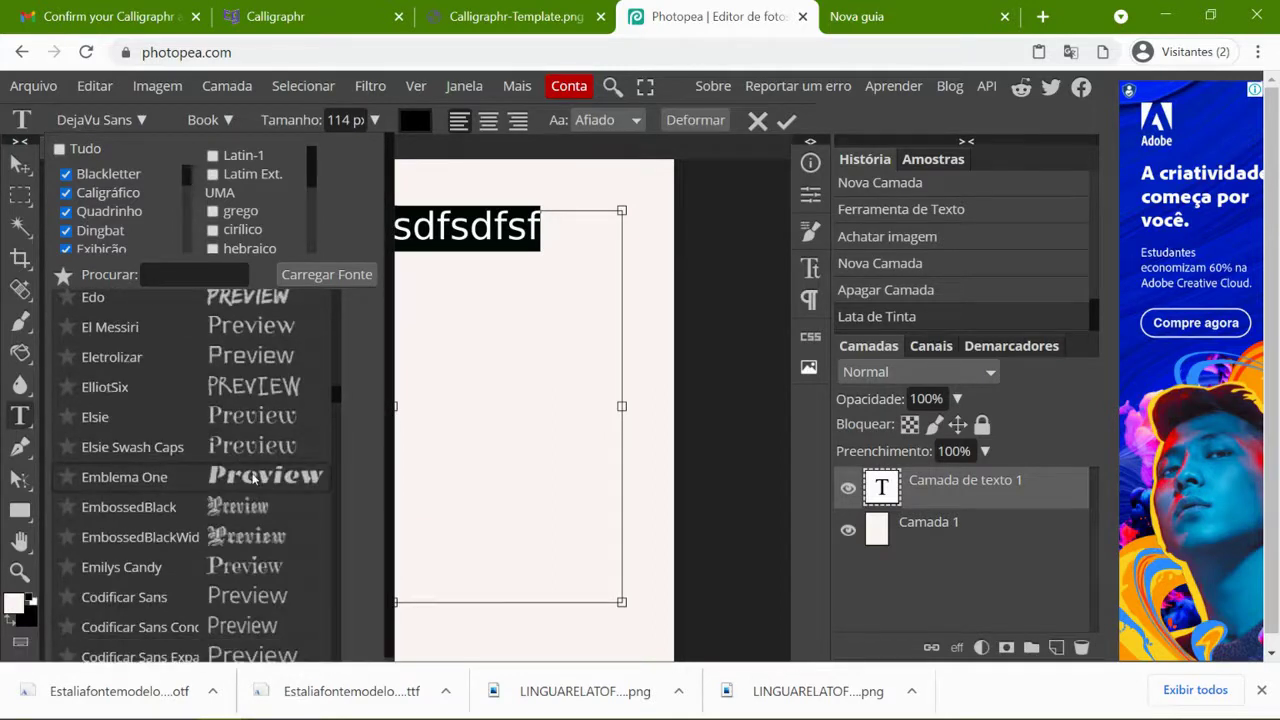
{"action": "scroll", "coordinate": [253, 481], "scroll_direction": "down", "scroll_amount": 2}
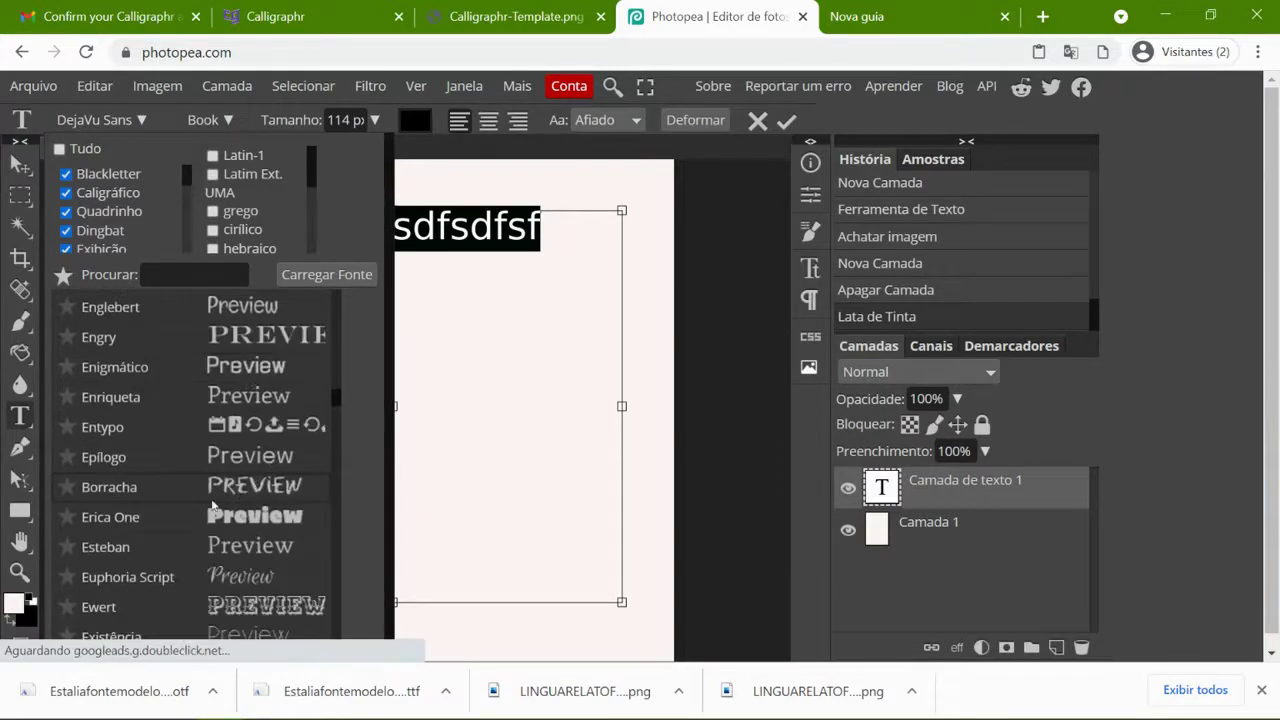
{"action": "scroll", "coordinate": [192, 531], "scroll_direction": "down", "scroll_amount": 2}
{"action": "scroll", "coordinate": [189, 526], "scroll_direction": "down", "scroll_amount": 2}
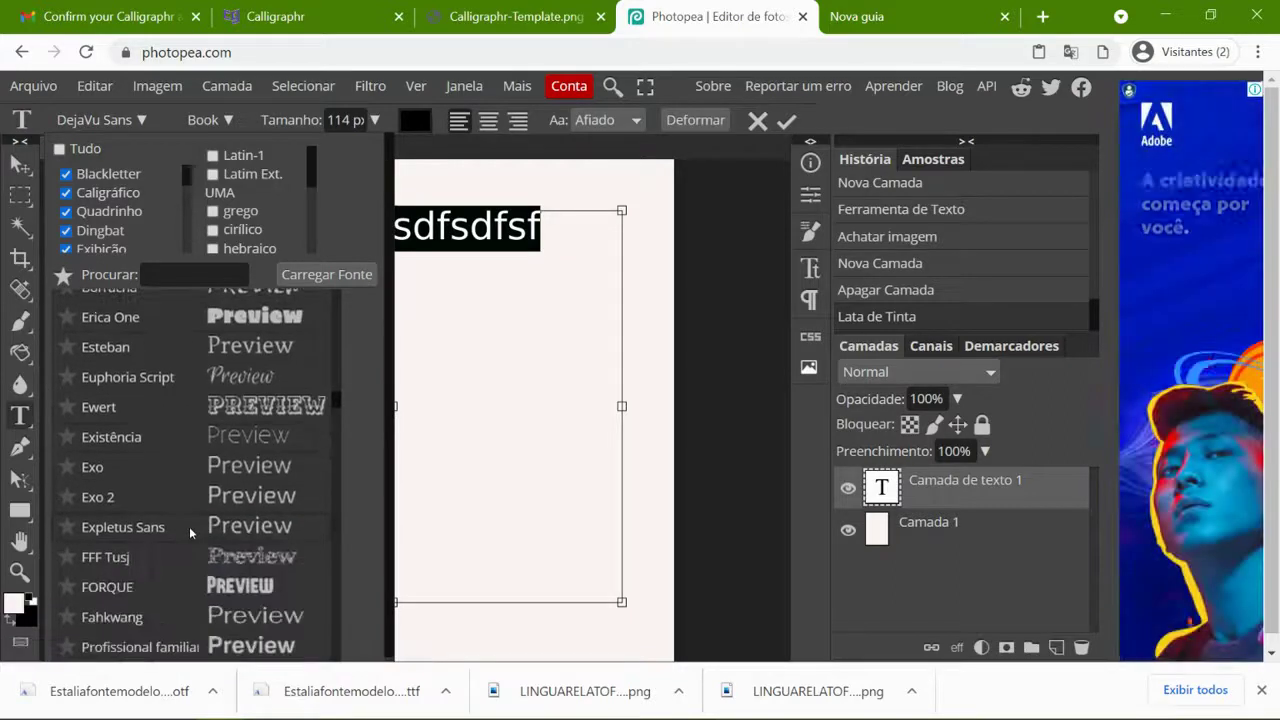
{"action": "scroll", "coordinate": [308, 413], "scroll_direction": "down", "scroll_amount": 2}
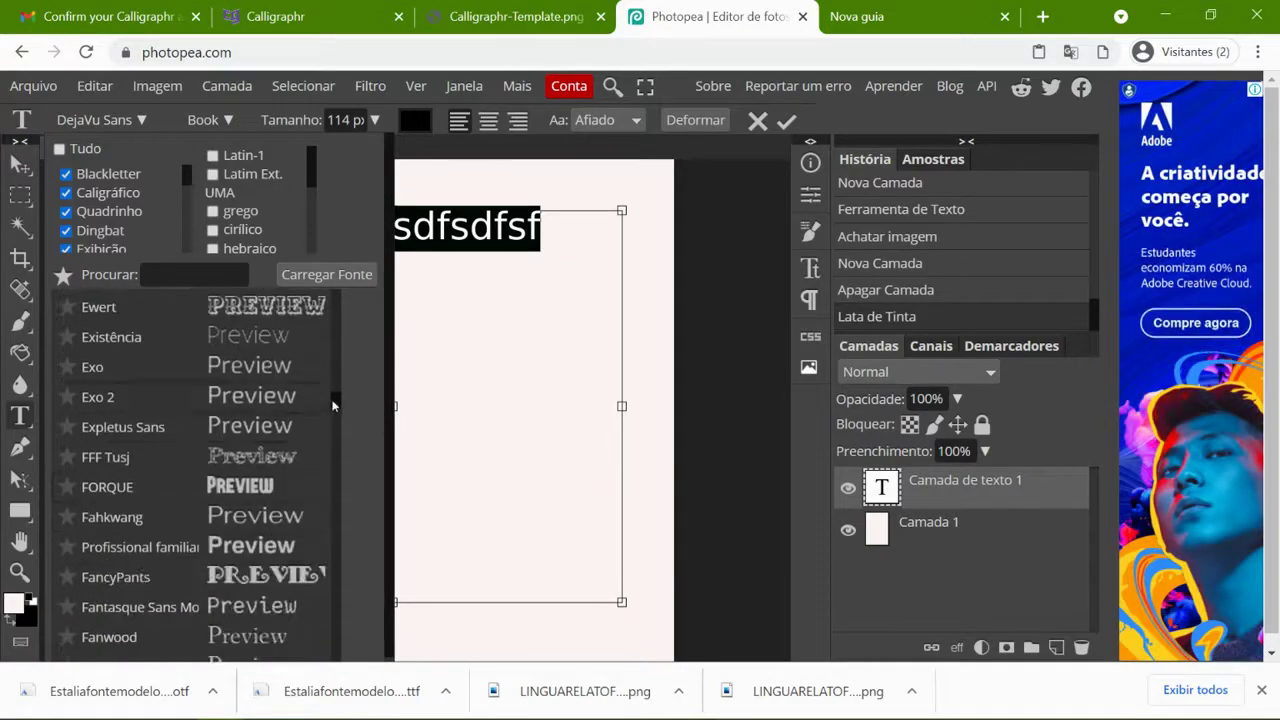
{"action": "scroll", "coordinate": [336, 406], "scroll_direction": "up", "scroll_amount": 2}
{"action": "left_click", "coordinate": [210, 274]}
{"action": "type", "text": "es"}
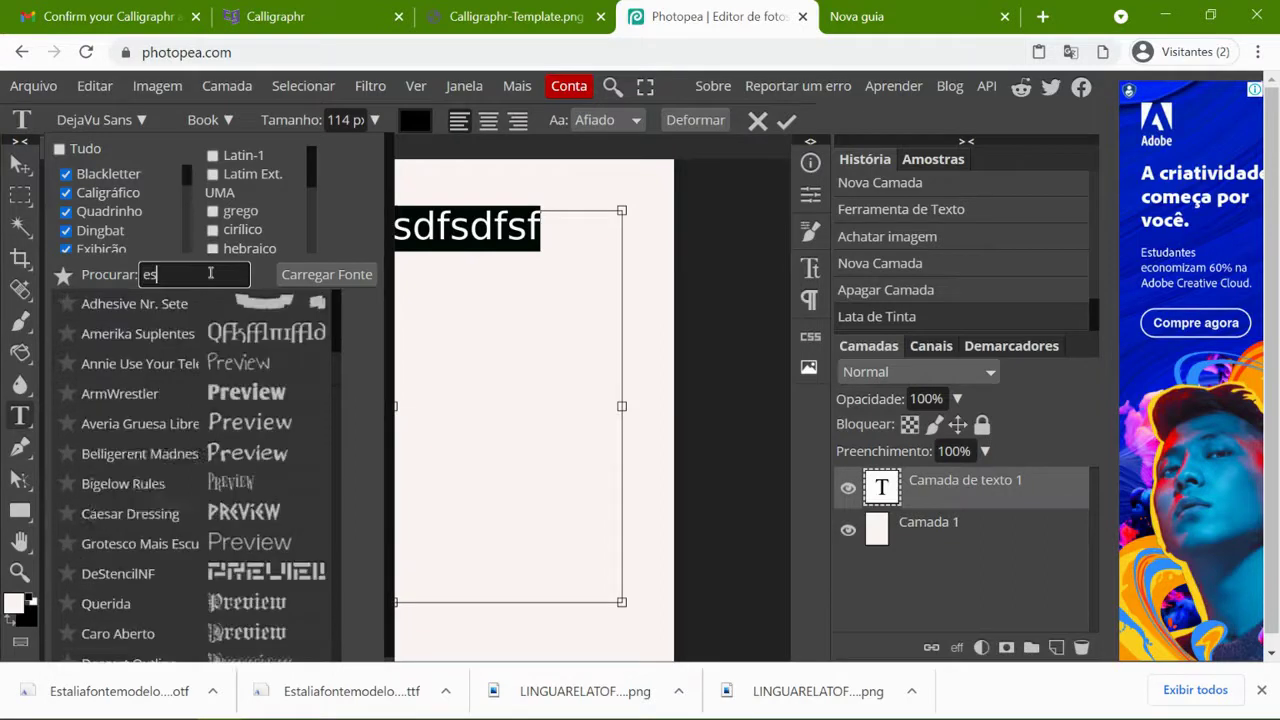
{"action": "type", "text": "t"}
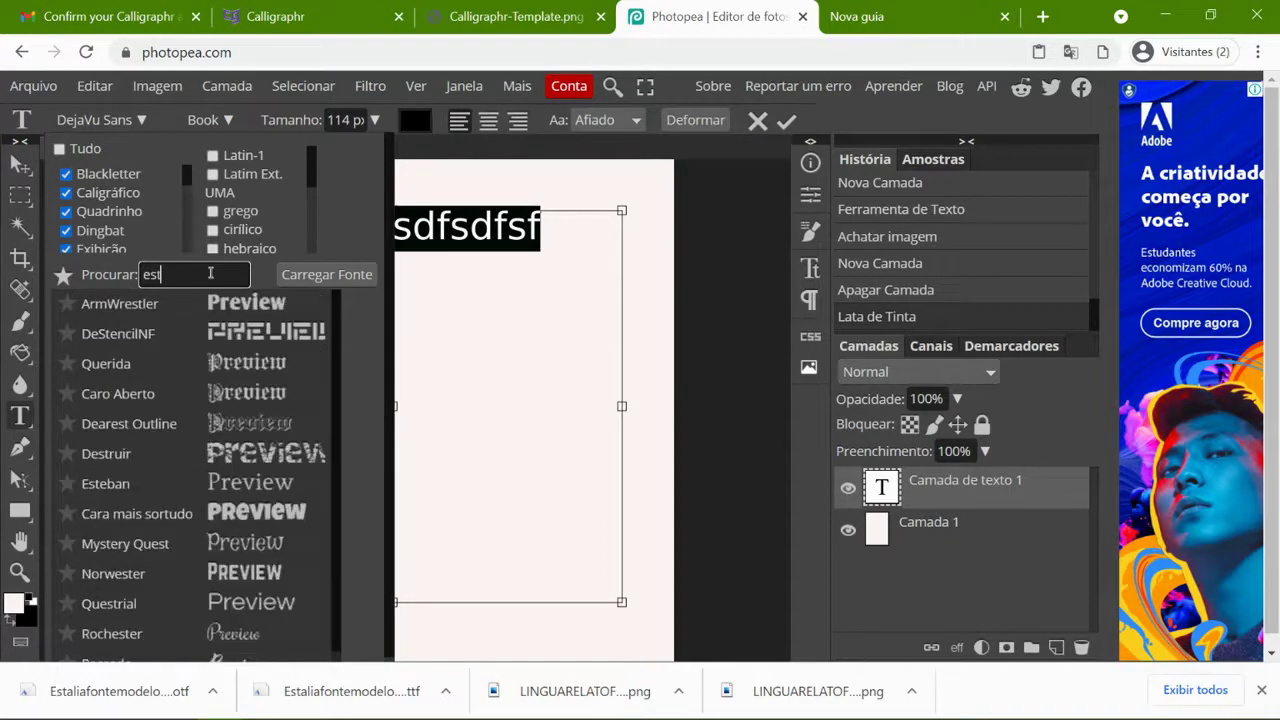
{"action": "type", "text": "a"}
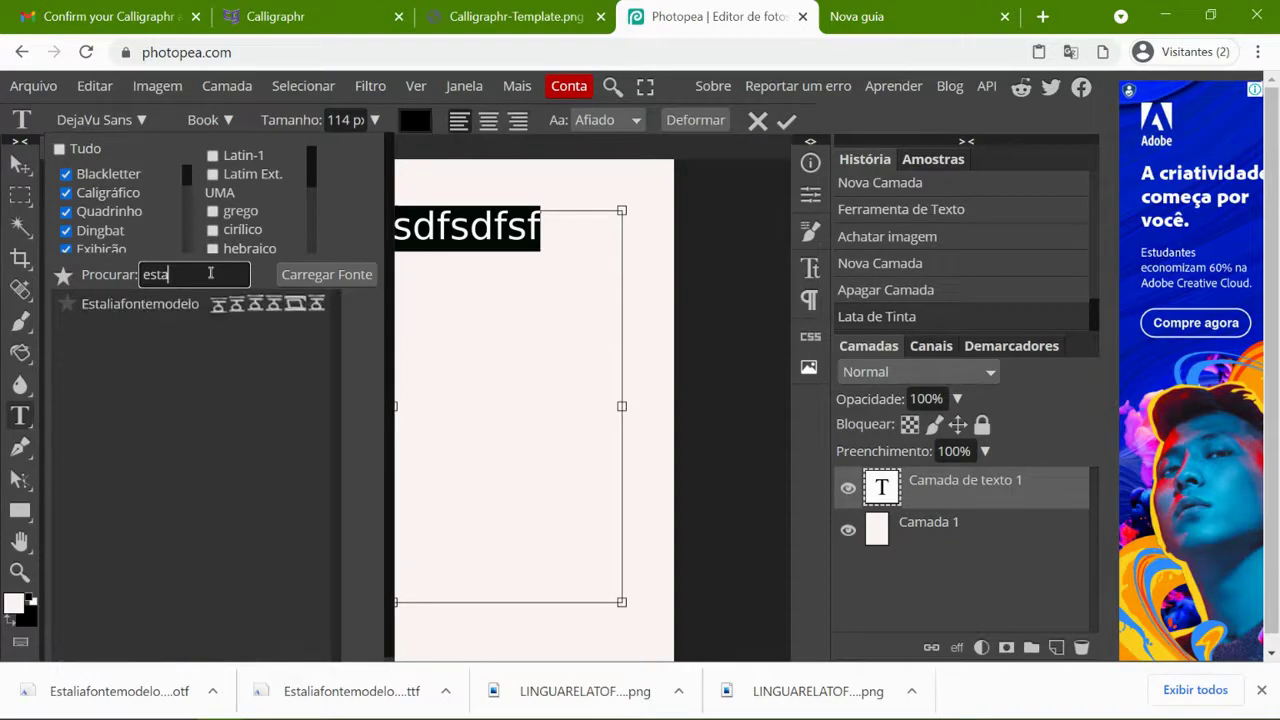
- Apply Estaliafontemodelo to the text and retype it as 'aabcacbcdbeaee' to show cipher symbols
{"action": "left_click", "coordinate": [154, 304]}
{"action": "left_click", "coordinate": [403, 244]}
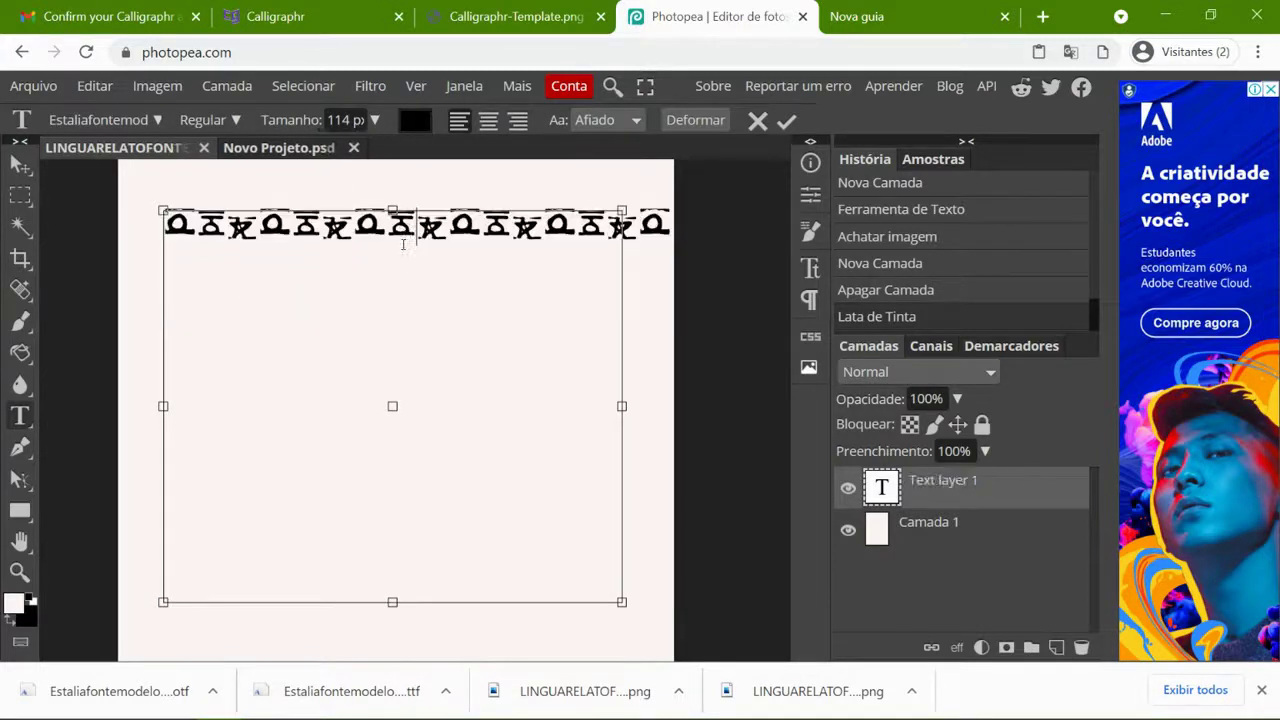
{"action": "double_click", "coordinate": [418, 228]}
{"action": "type", "text": "aabcacbcdb"}
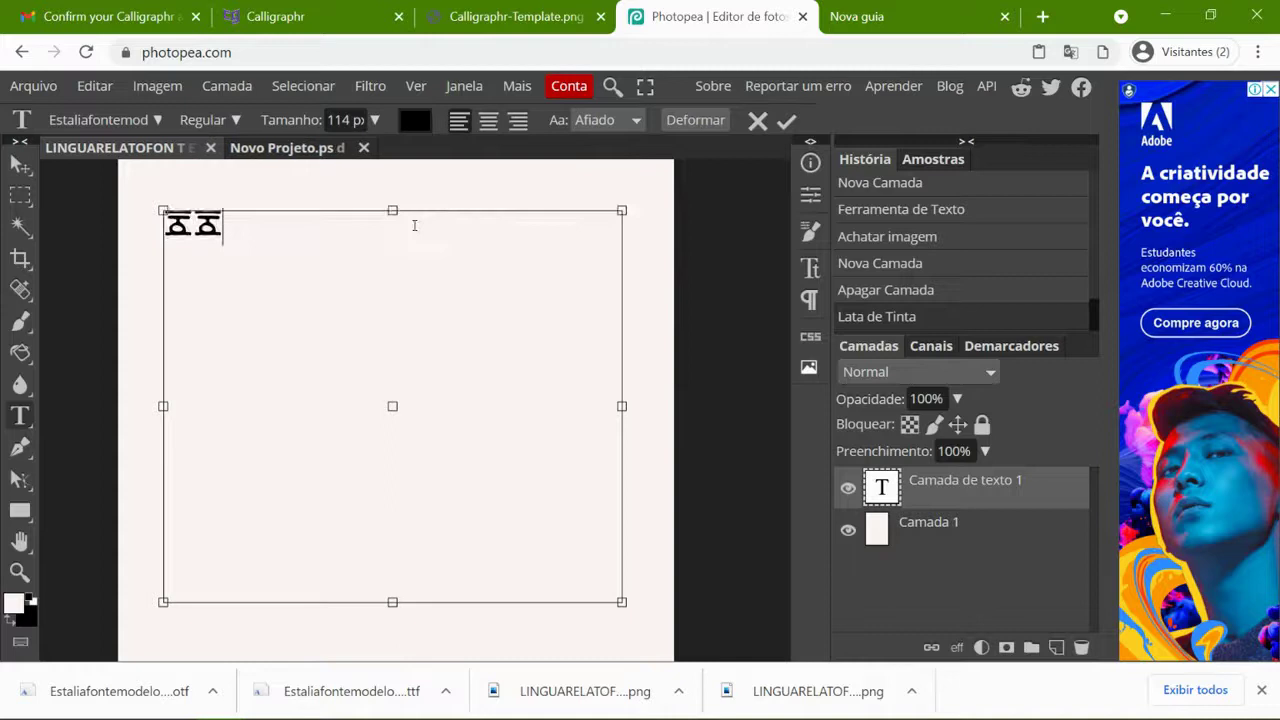
{"action": "type", "text": "eaee"}
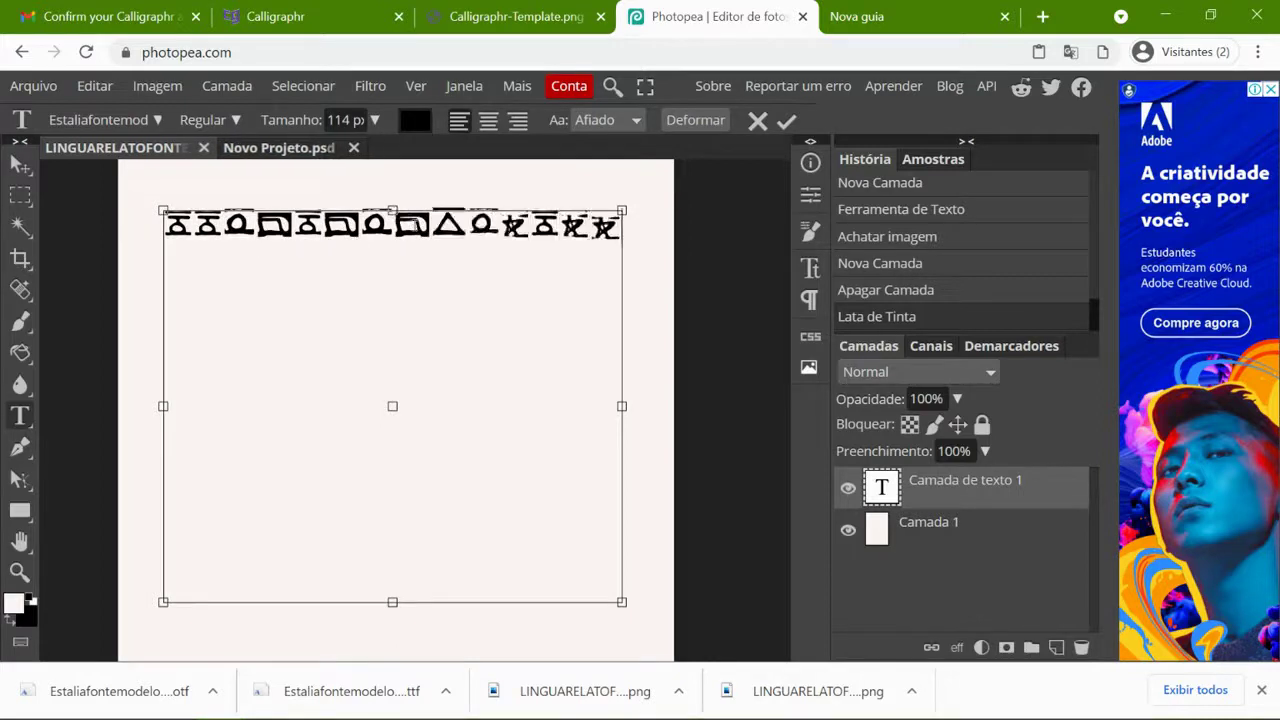